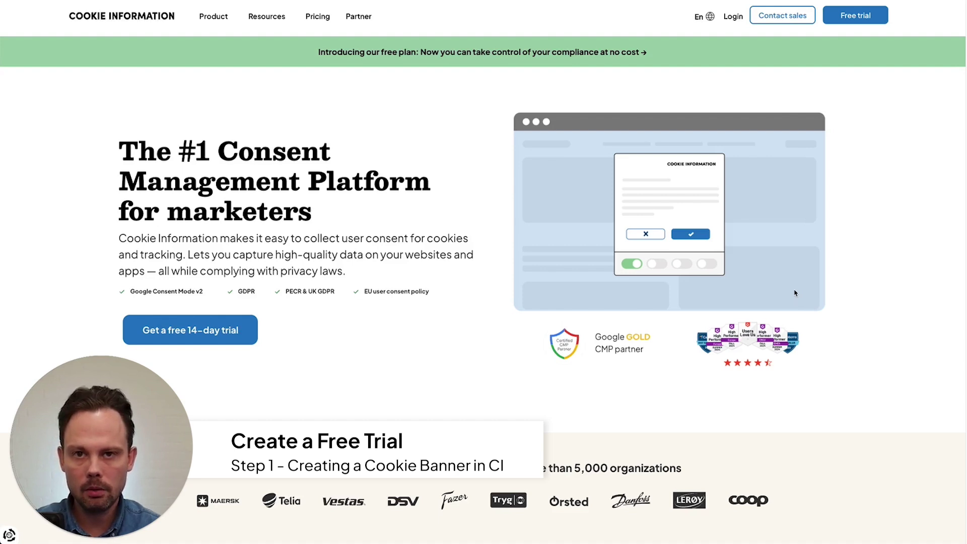
Start the free 14-day trial and begin a new consent solution with the WordPress site's domain as its URL.
click(201, 341)
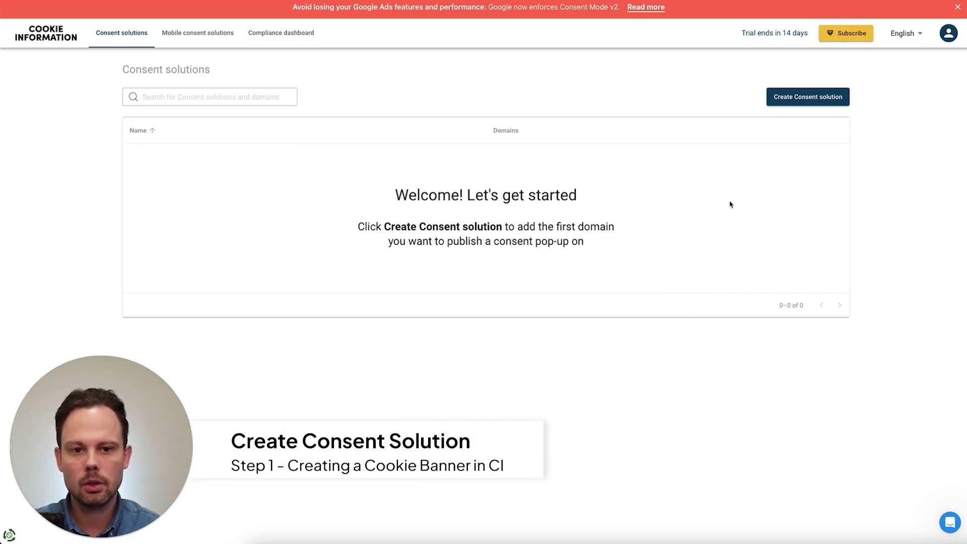
click(801, 103)
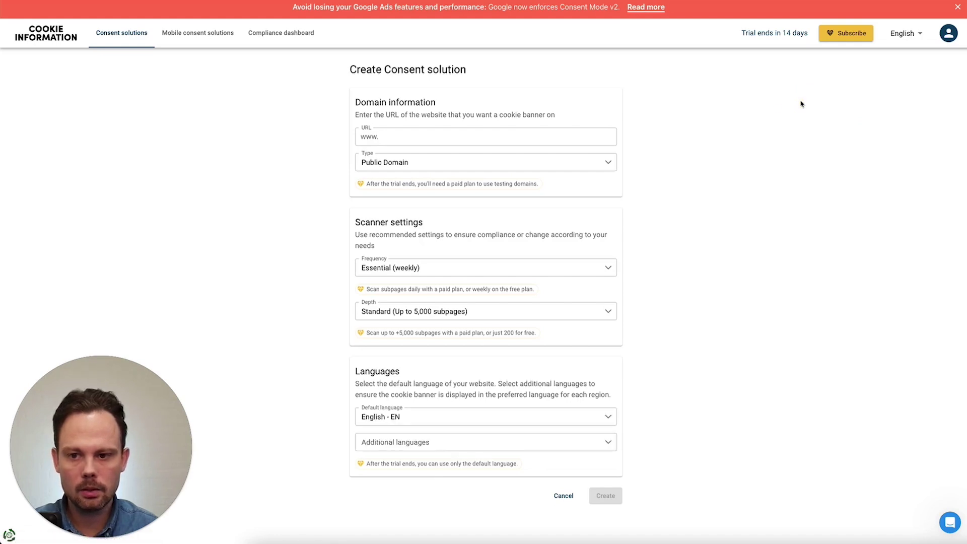
click(455, 138)
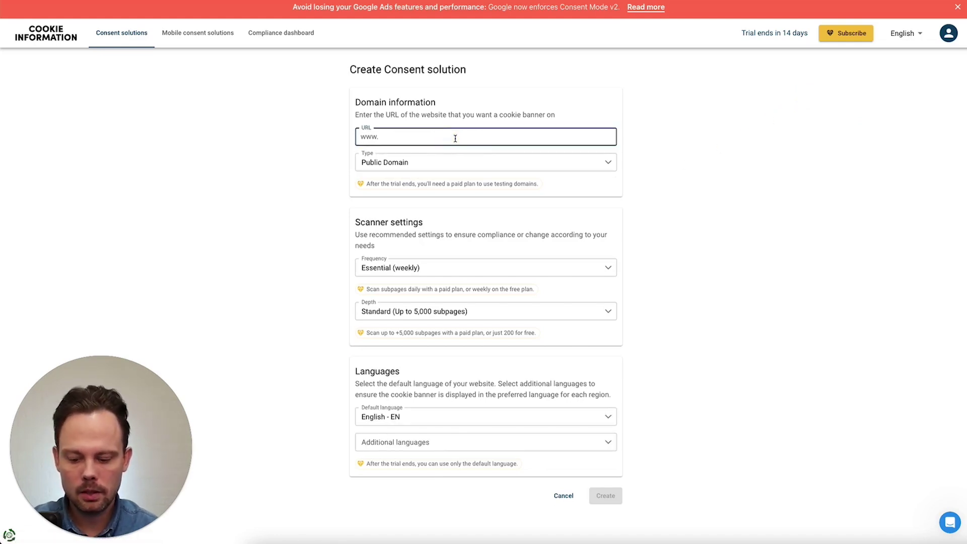
text(wor)
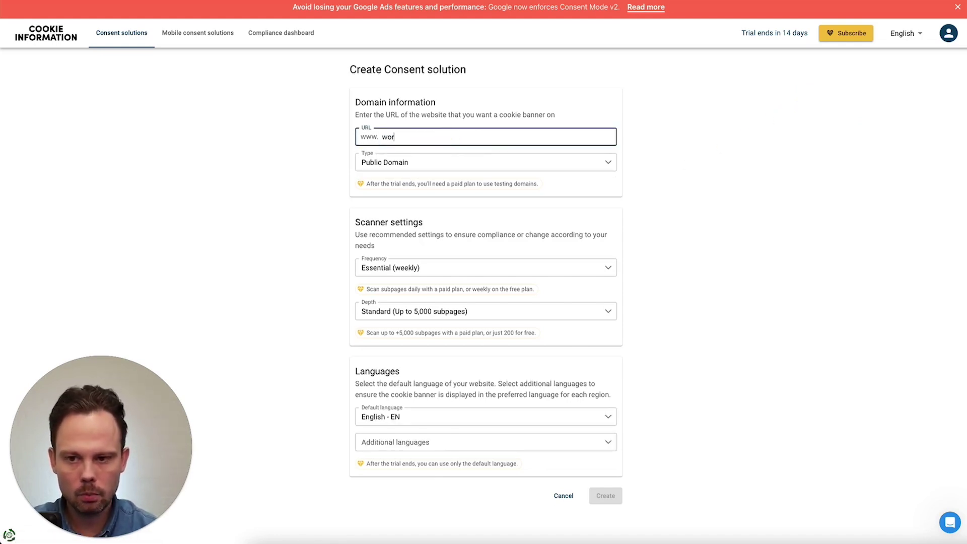
text(dpress.lars)
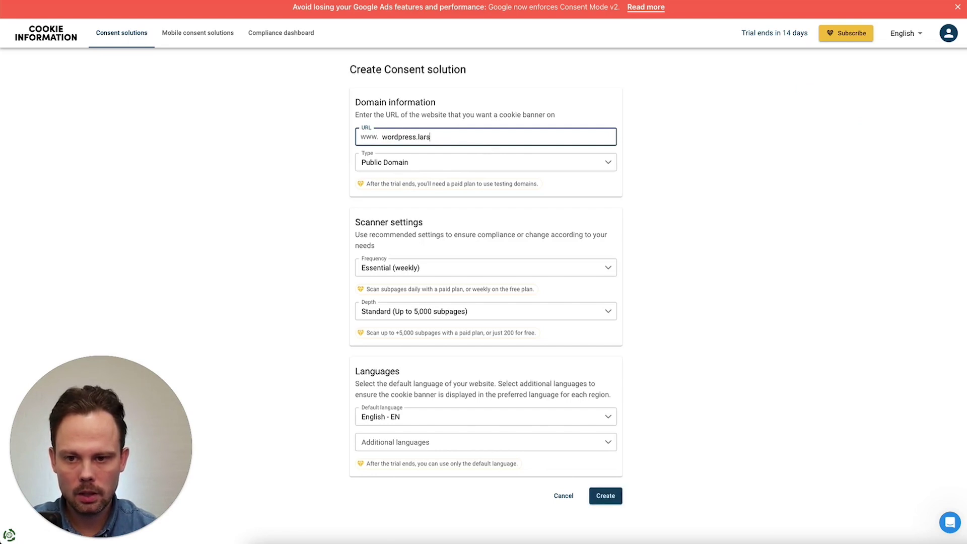
text(friis.io)
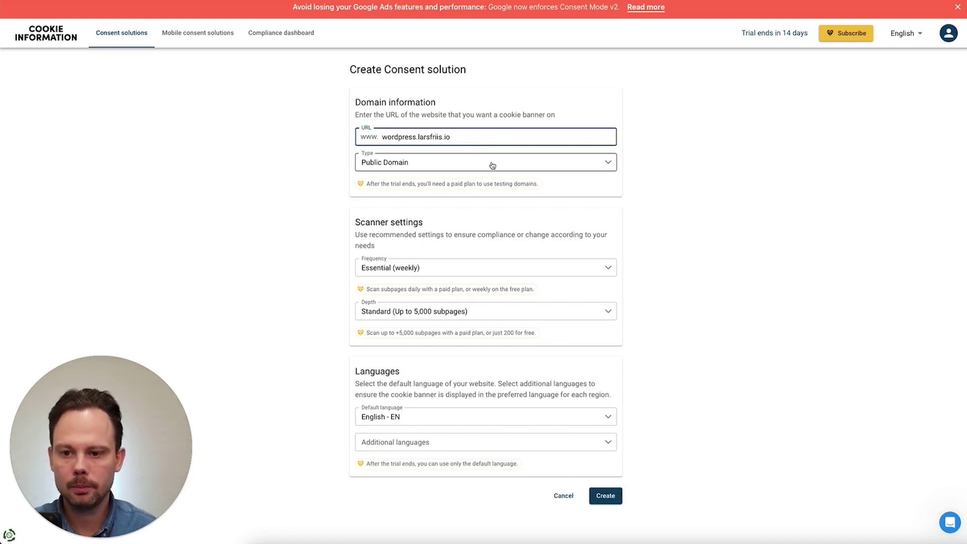
click(690, 204)
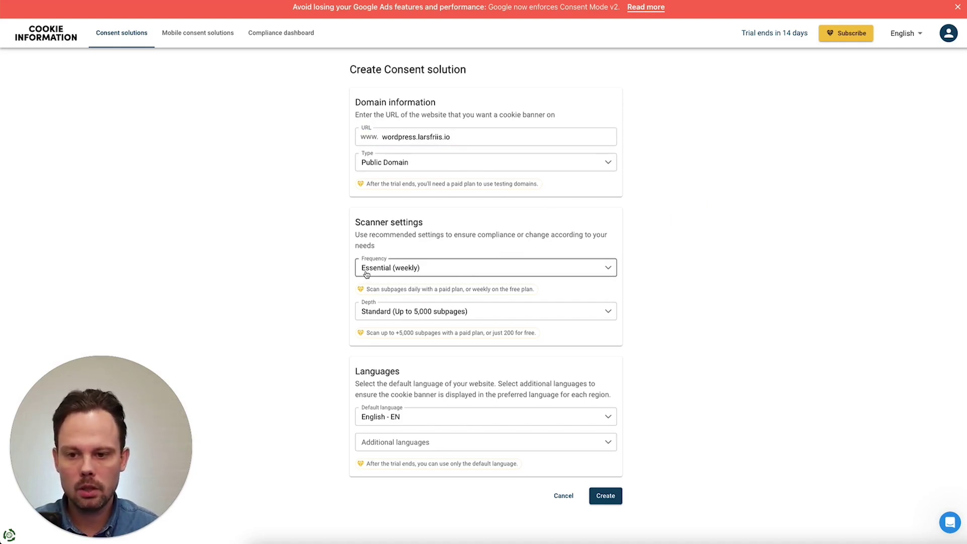
Keep the scan frequency at Essential (weekly) and set the scan depth to Lite (Up to 500 subpages).
click(442, 275)
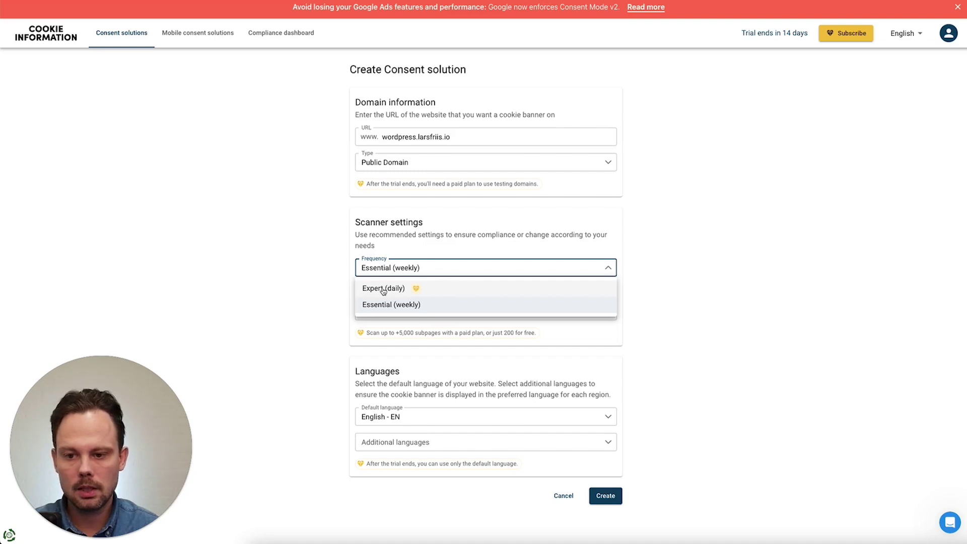
click(709, 270)
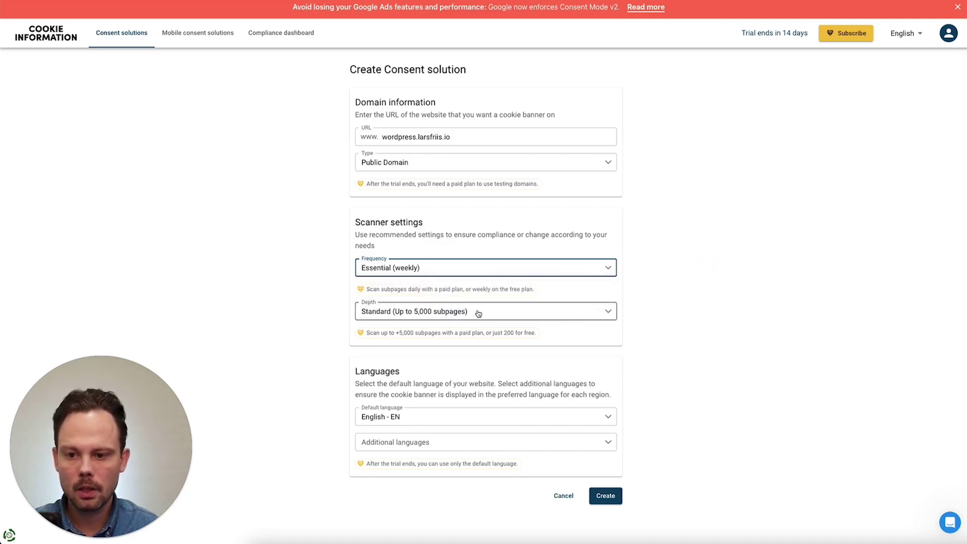
click(449, 314)
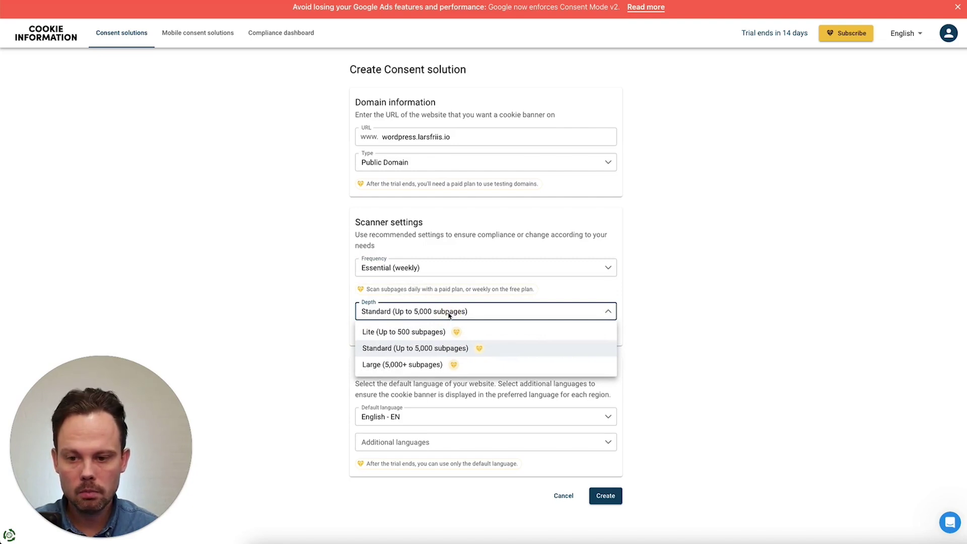
click(398, 334)
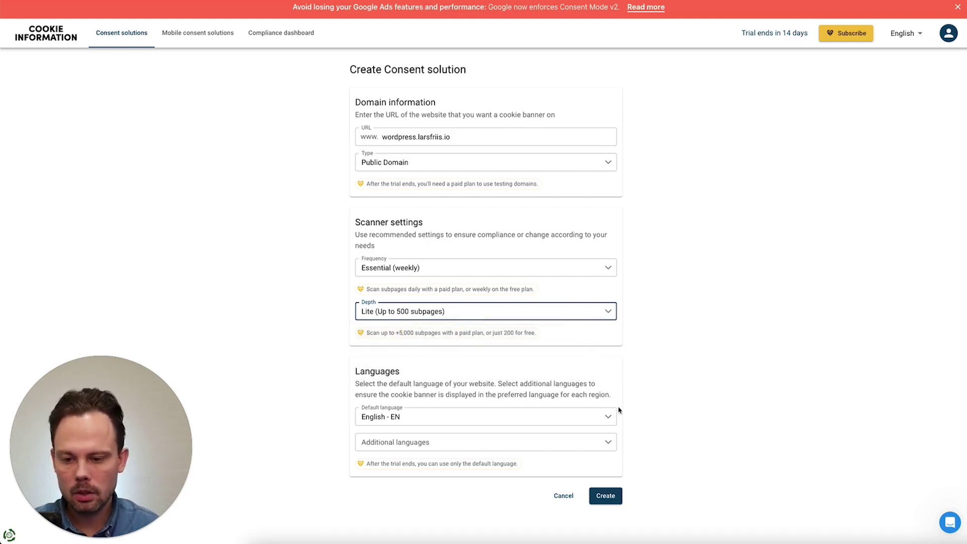
Keep English - EN as the default language, add French - FR and German - DE as additional languages, and create the consent solution.
click(487, 419)
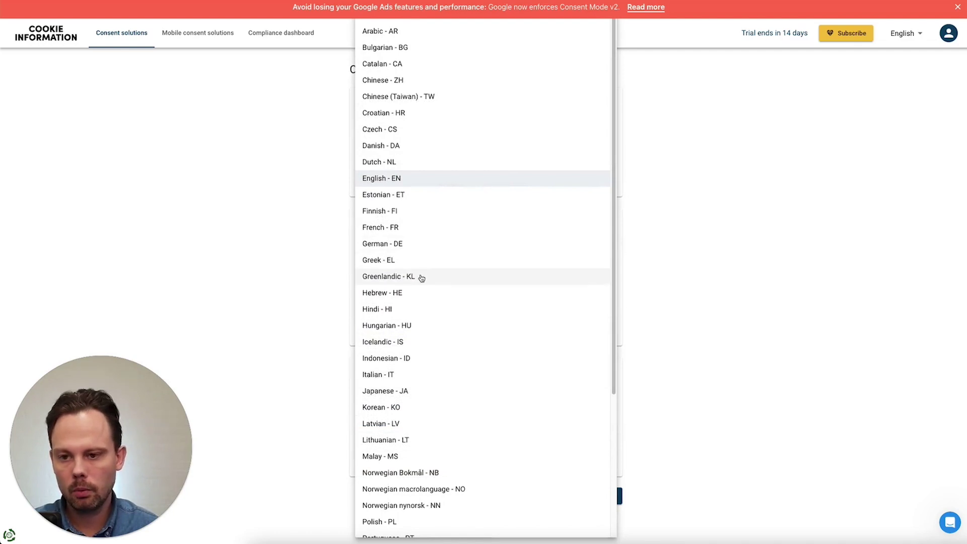
click(398, 179)
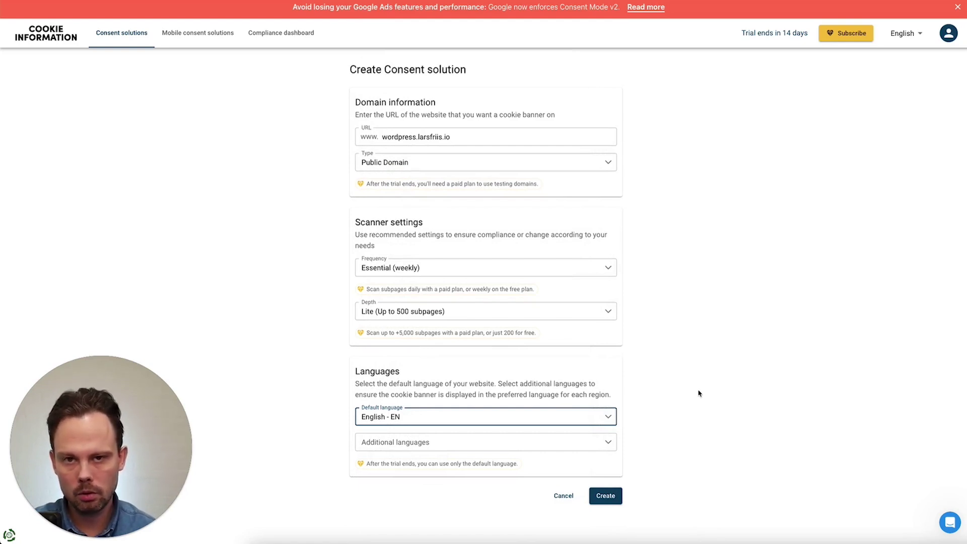
click(503, 443)
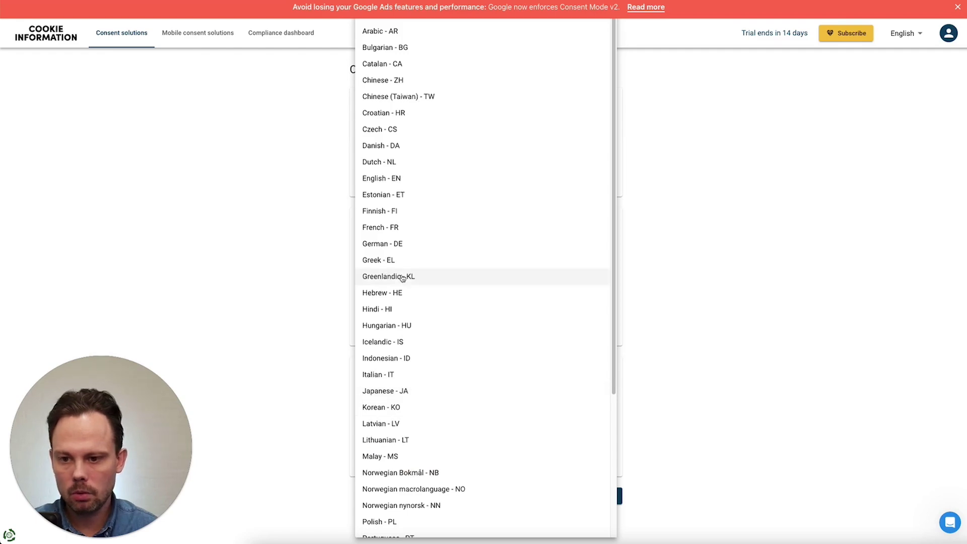
click(392, 229)
click(408, 244)
click(738, 323)
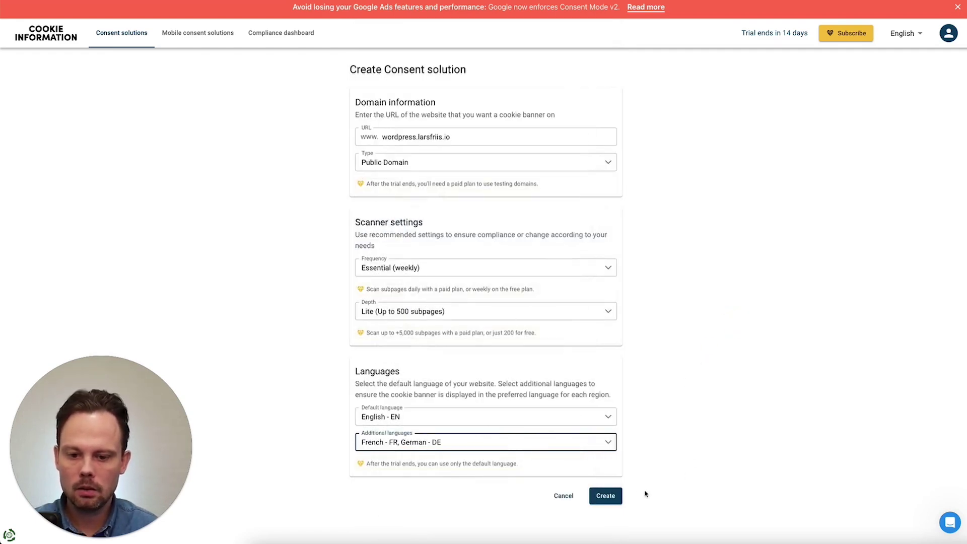
click(605, 495)
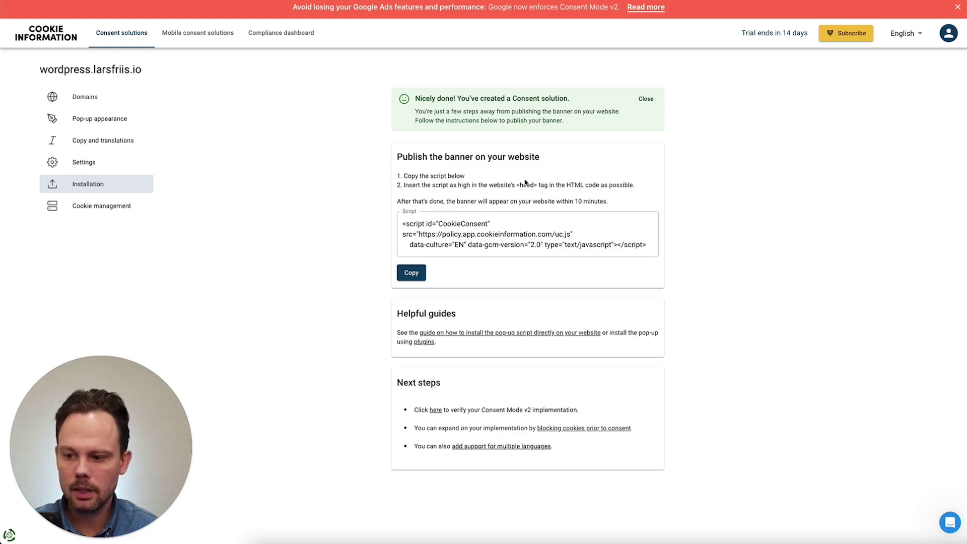
Expand the advanced options of the pop-up appearance and examine the theme colour variables in the CSS.
click(89, 122)
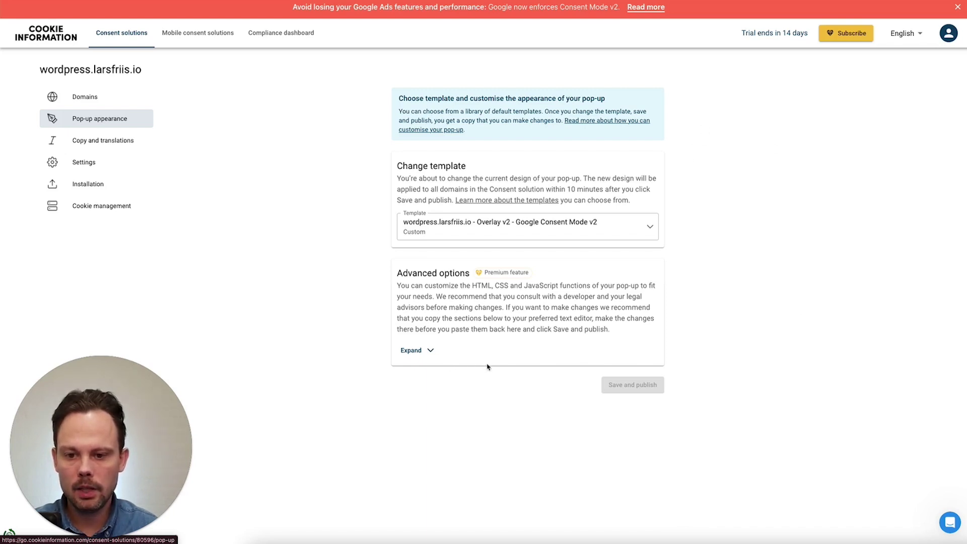
click(412, 352)
scroll(518, 324, down, 3)
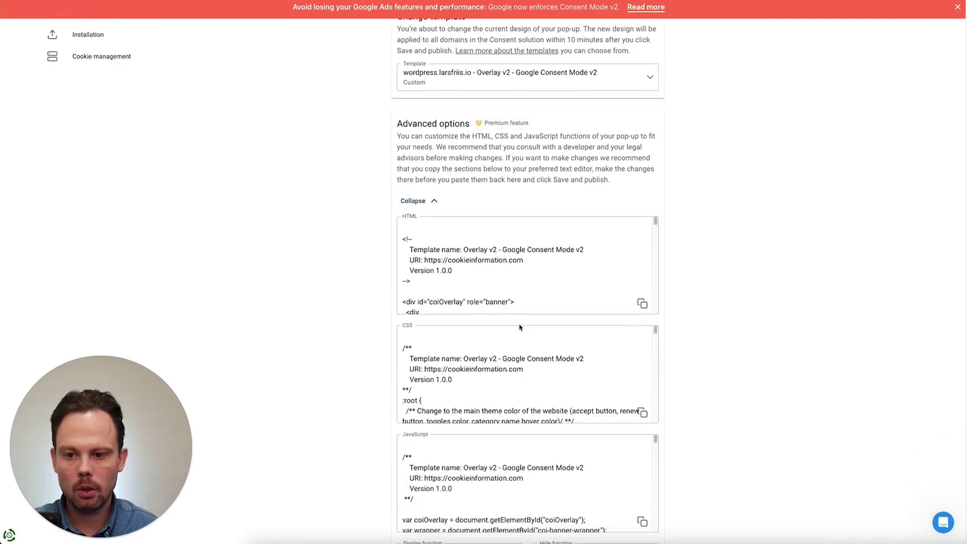
double_click(488, 356)
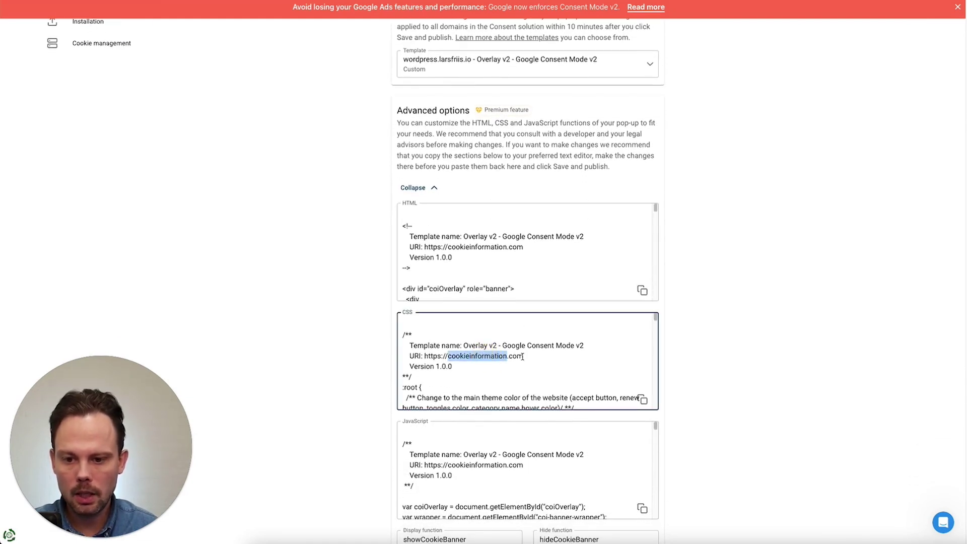
scroll(545, 356, down, 3)
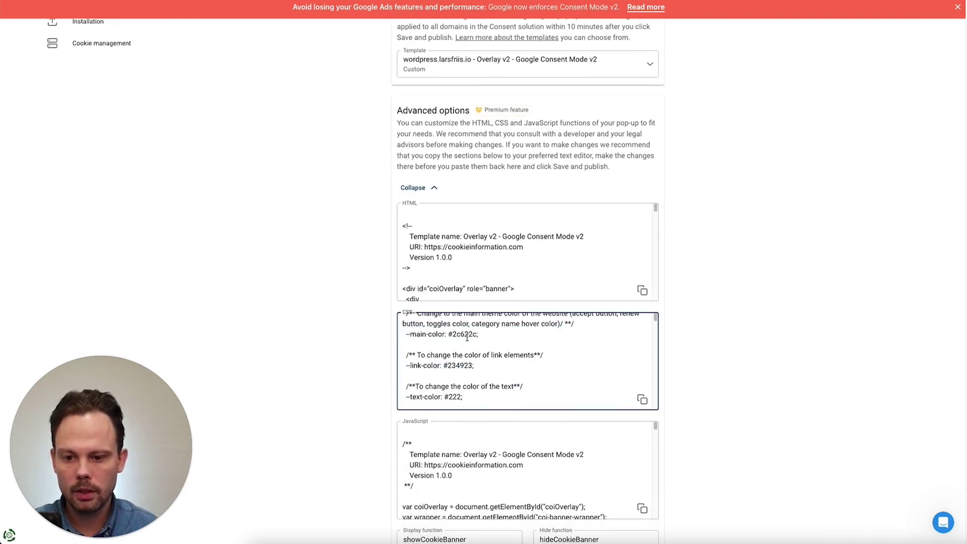
drag(479, 334, 442, 335)
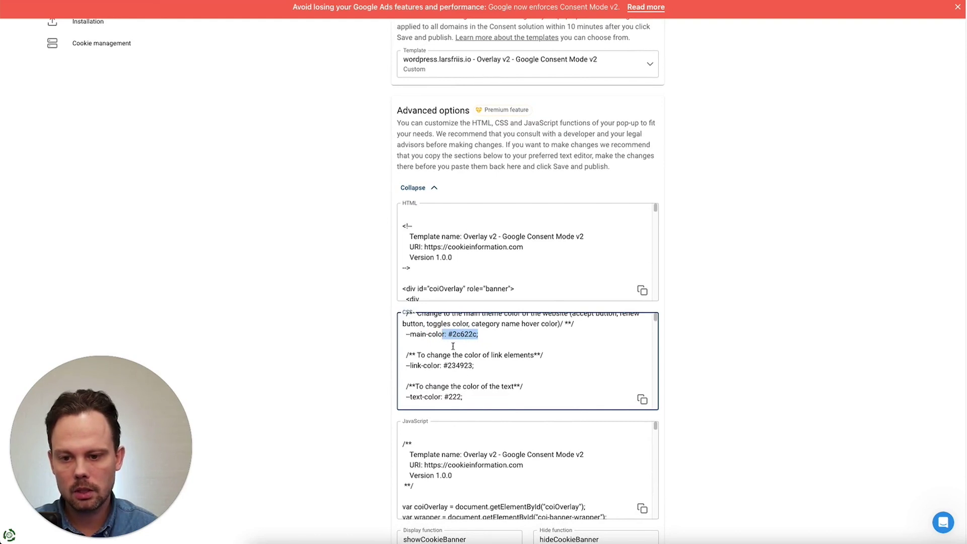
scroll(507, 349, up, 3)
scroll(508, 352, down, 3)
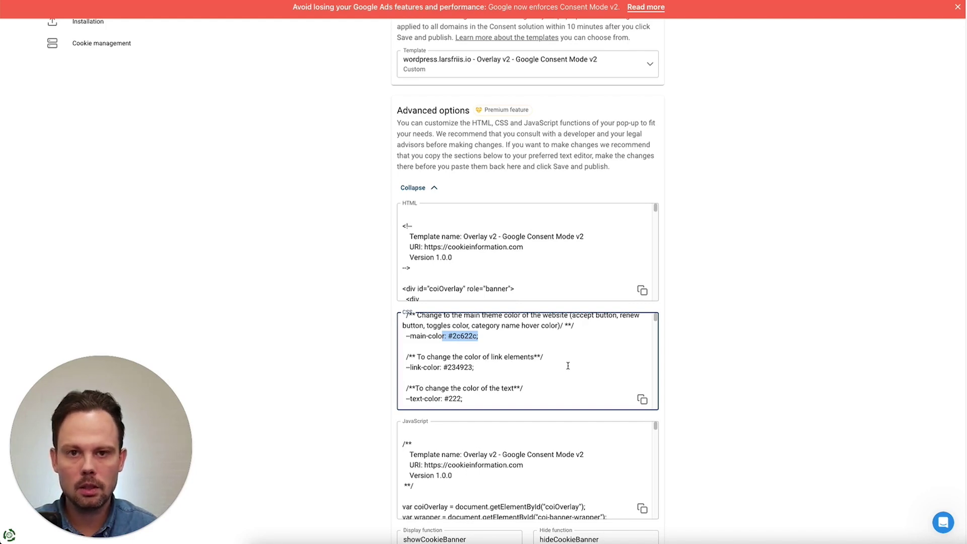
Enter the placeholder logourl as the imagePath value in the logo function of the pop-up's JavaScript.
scroll(759, 381, down, 2)
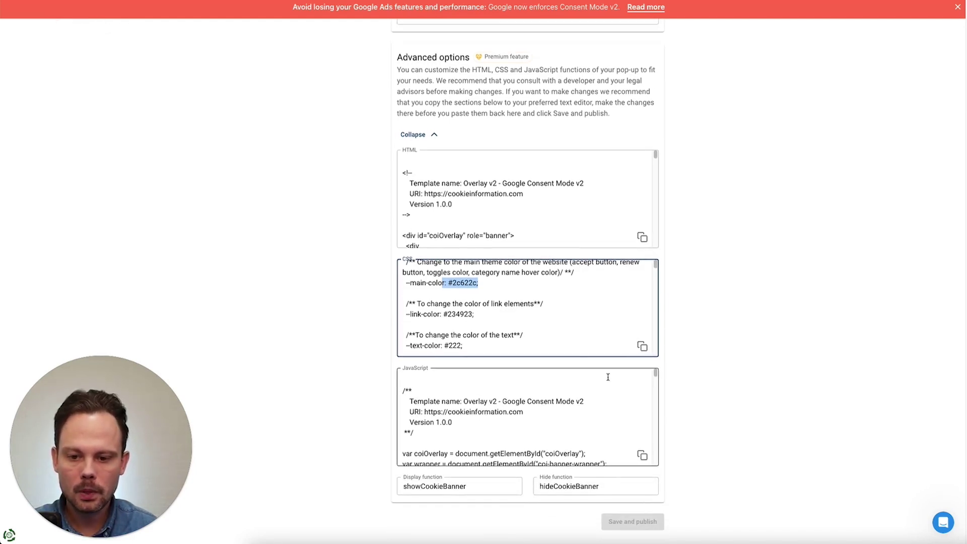
scroll(539, 391, down, 2)
scroll(516, 388, down, 5)
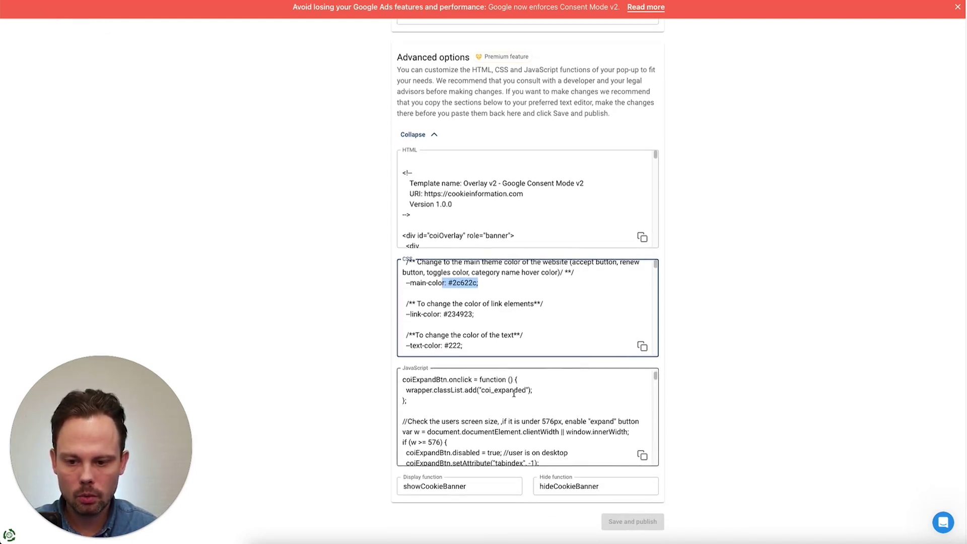
scroll(506, 394, down, 1)
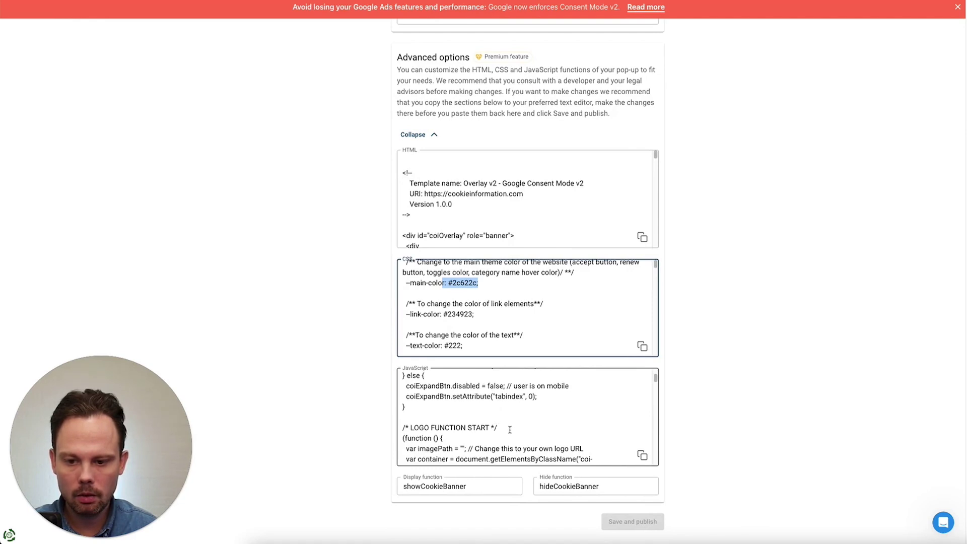
scroll(512, 425, down, 1)
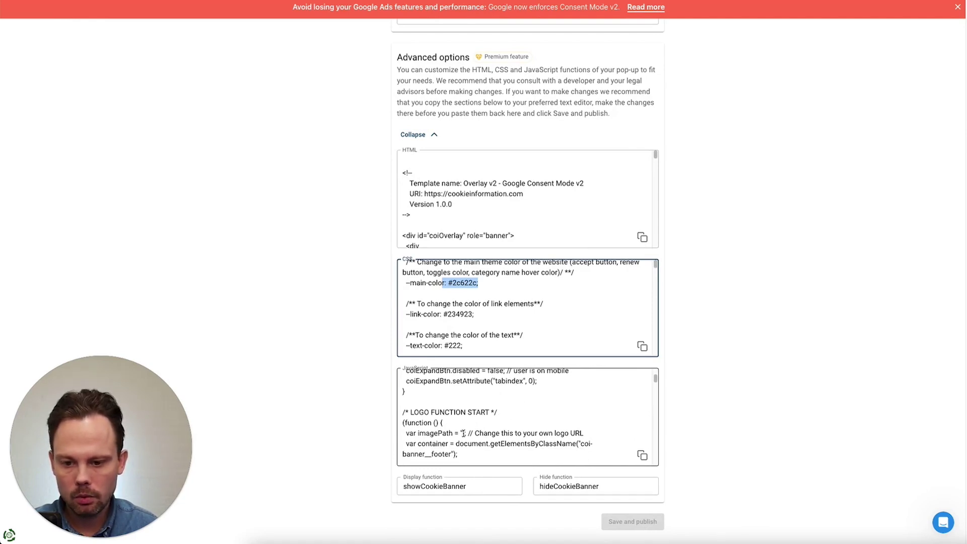
click(463, 433)
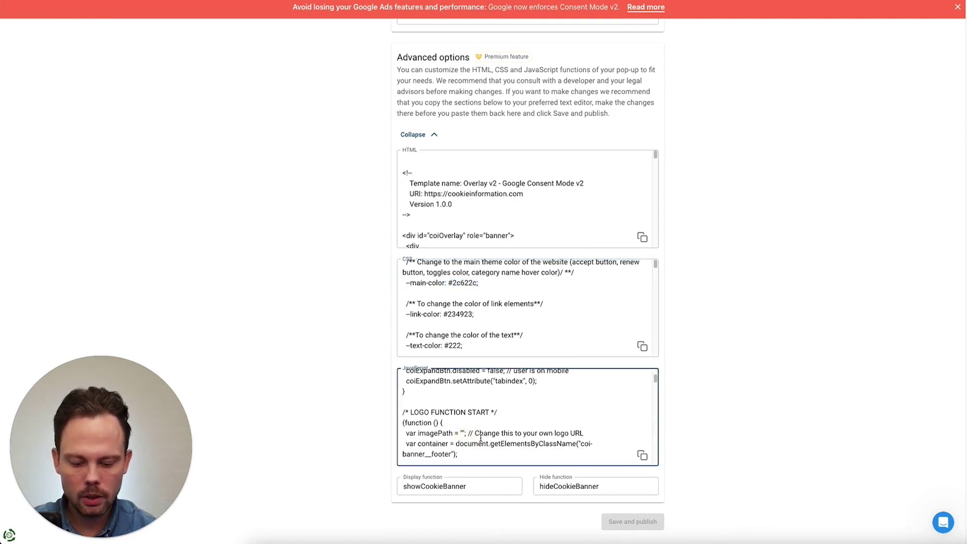
text(logourl)
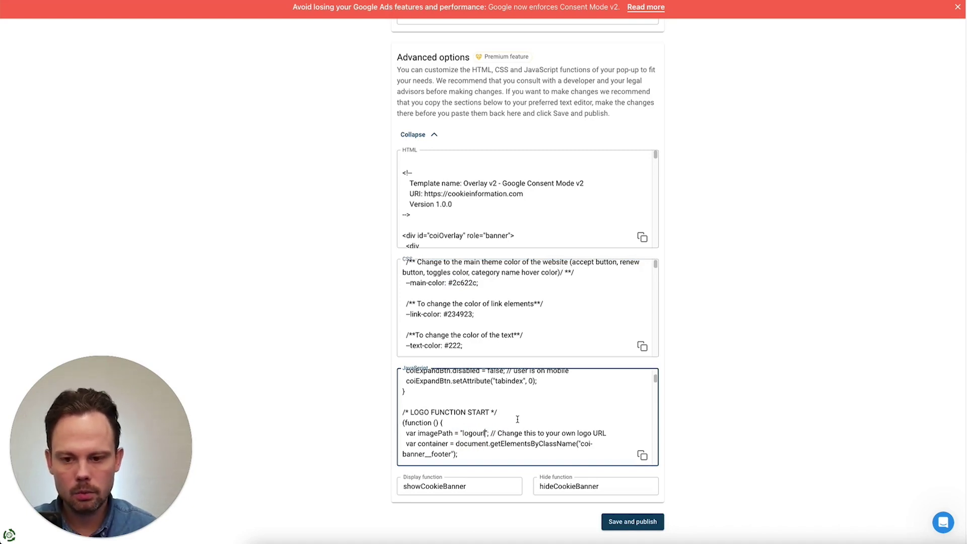
mouse_move(505, 415)
mouse_down()
mouse_move(434, 422)
mouse_move(475, 456)
mouse_move(501, 410)
mouse_up()
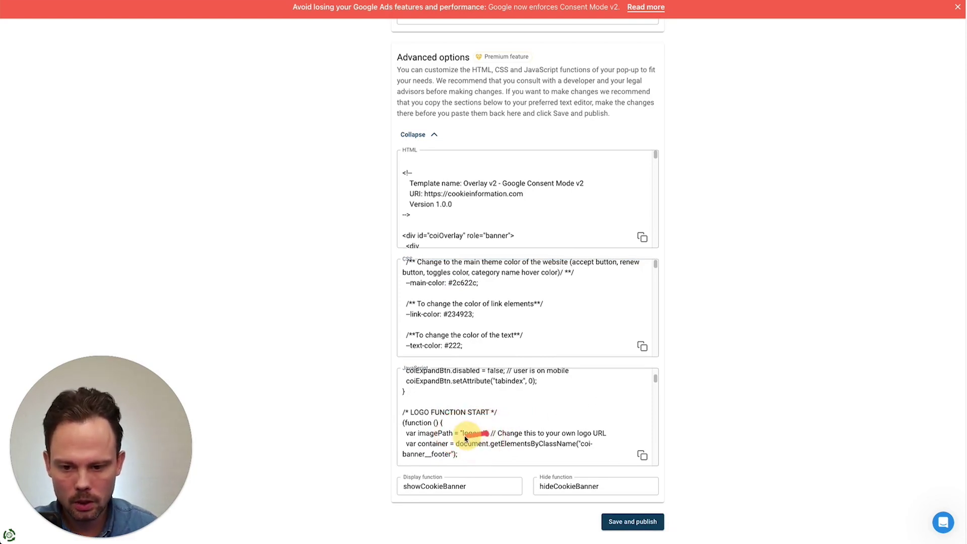
drag(461, 435, 489, 434)
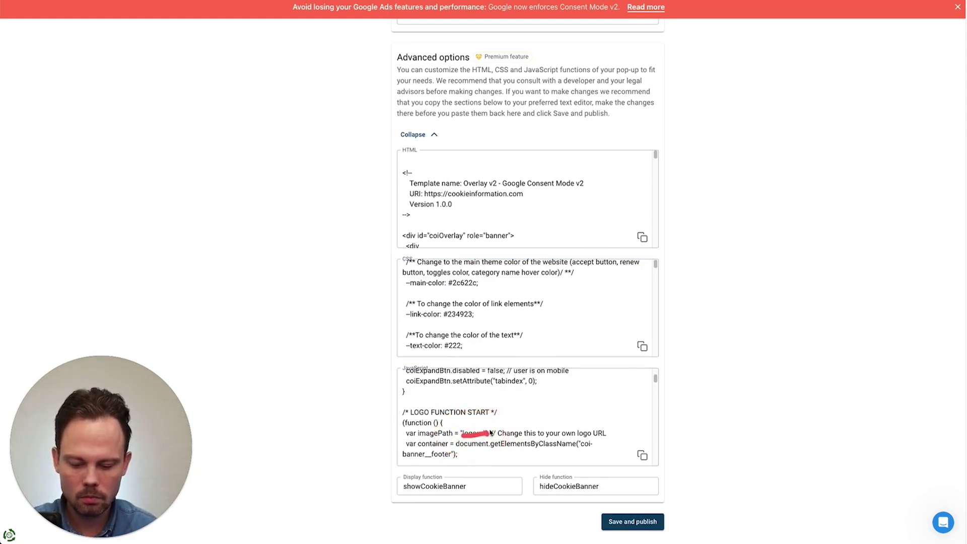
Remove the placeholder text from the imagePath value in the JavaScript logo function.
click(487, 433)
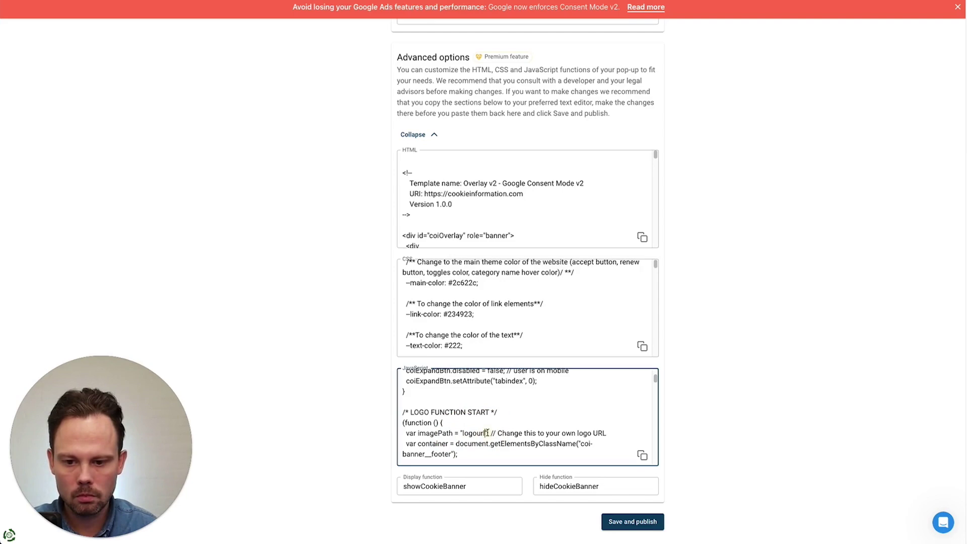
double_click(467, 434)
key(BackSpace)
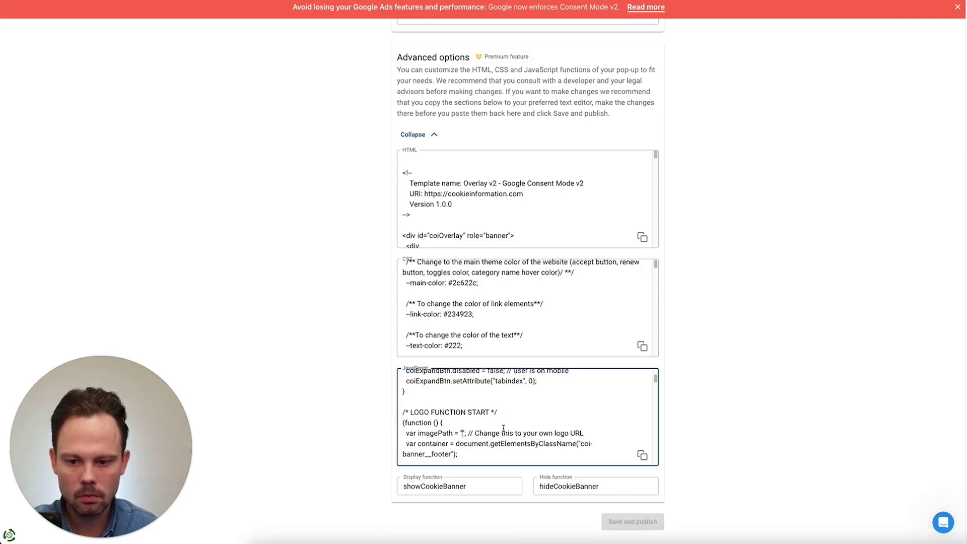
click(718, 391)
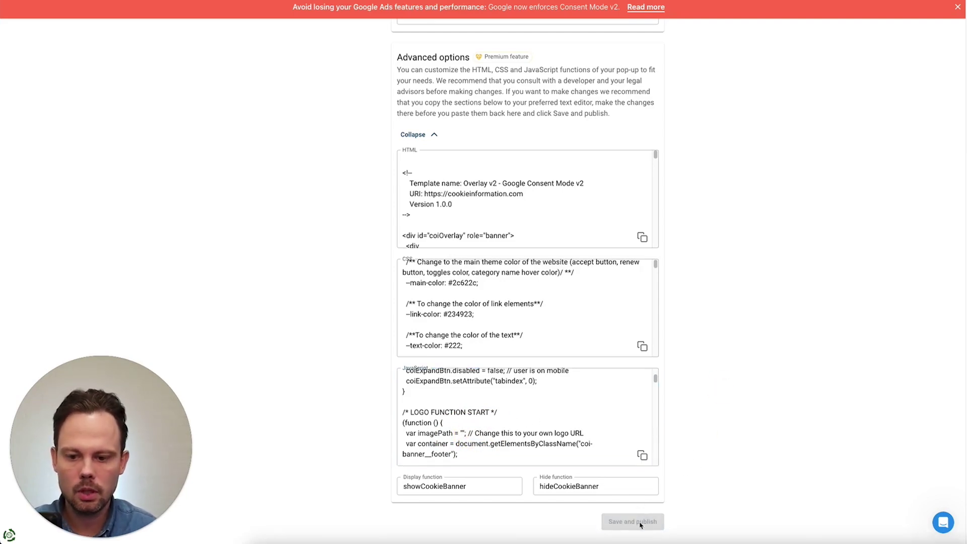
Open the consent solution's copy and translations and choose English - EN as the language to edit.
scroll(649, 518, up, 5)
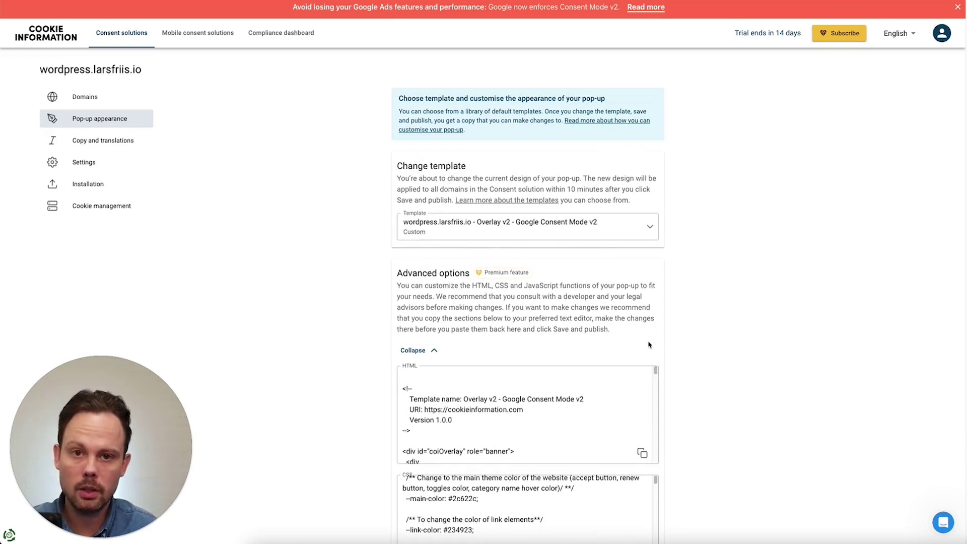
click(126, 143)
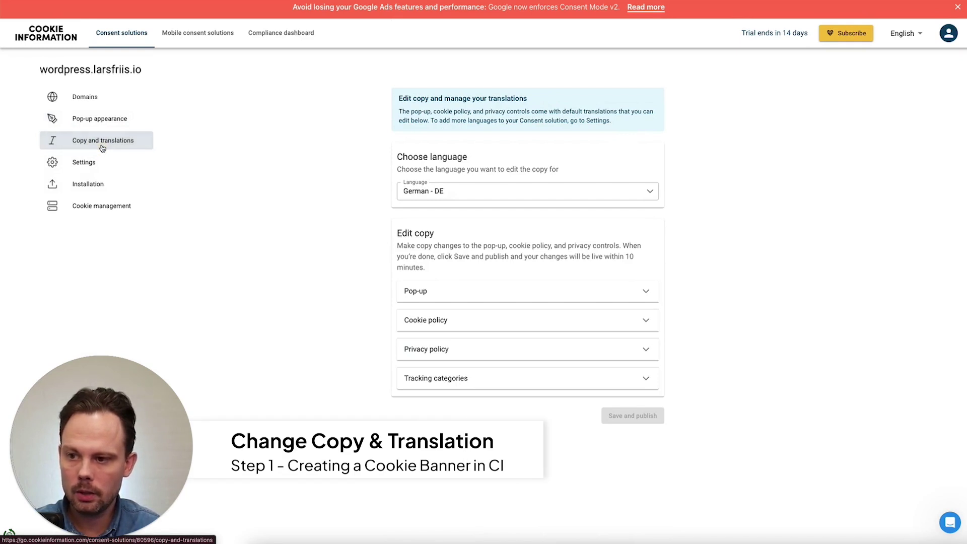
click(638, 190)
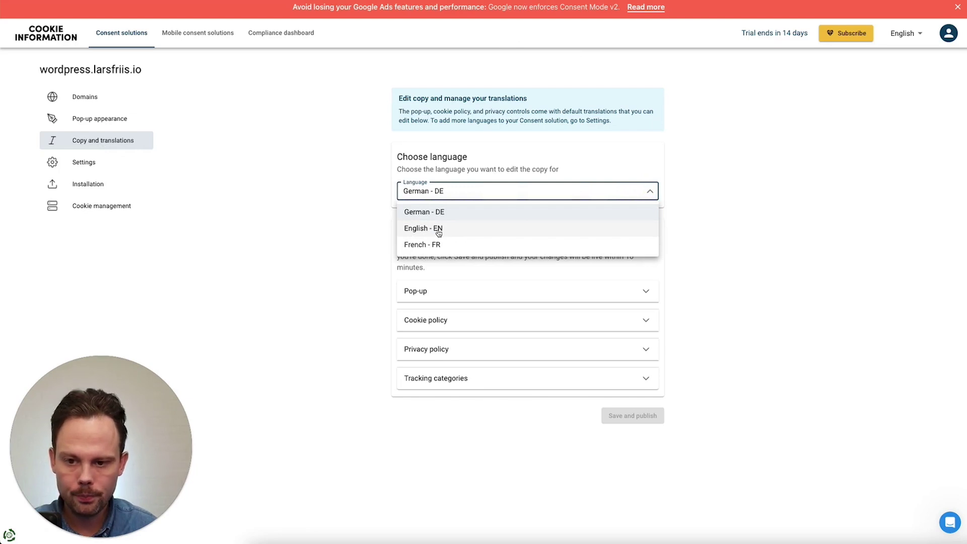
click(436, 229)
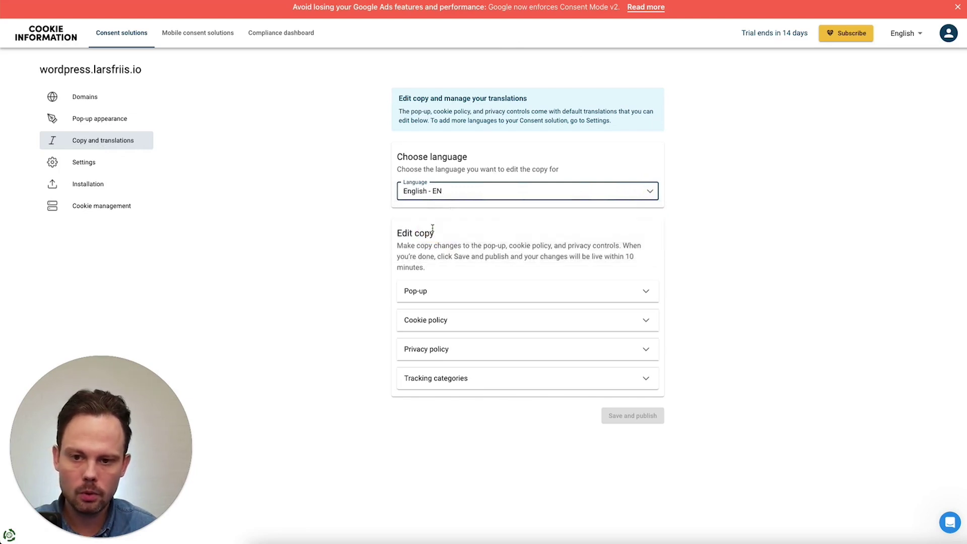
Expand the English pop-up copy and examine its headline, pop-up text, button labels and the remaining copy sections.
click(646, 290)
scroll(647, 285, down, 2)
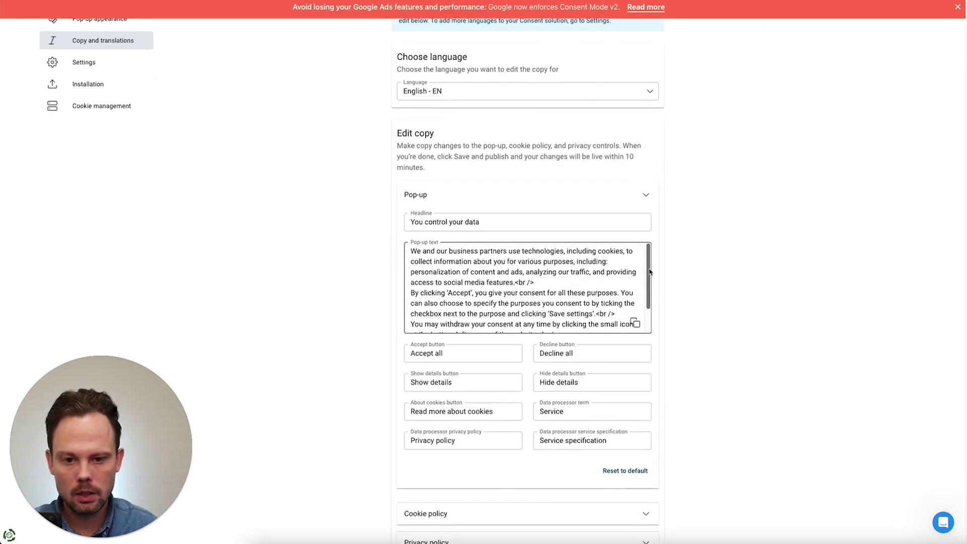
scroll(579, 285, down, 1)
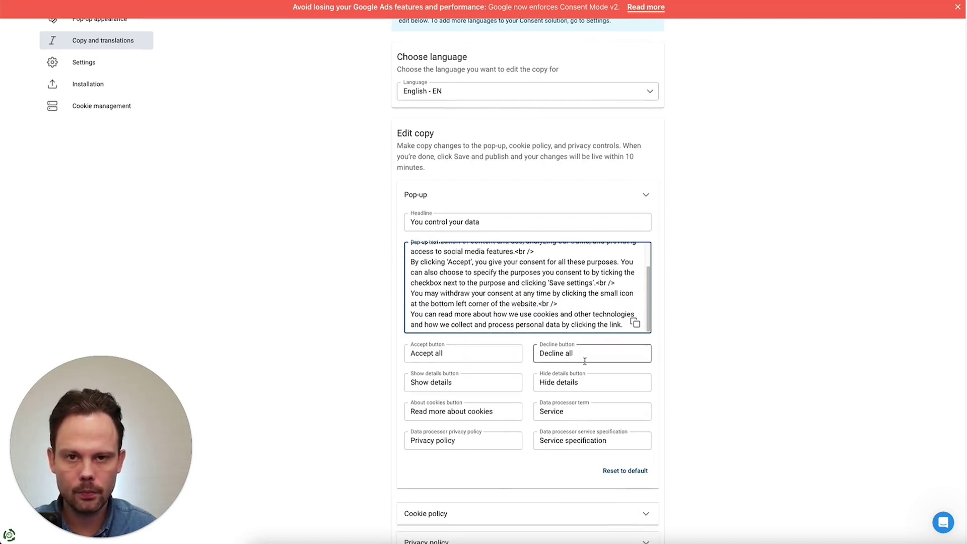
scroll(687, 334, down, 2)
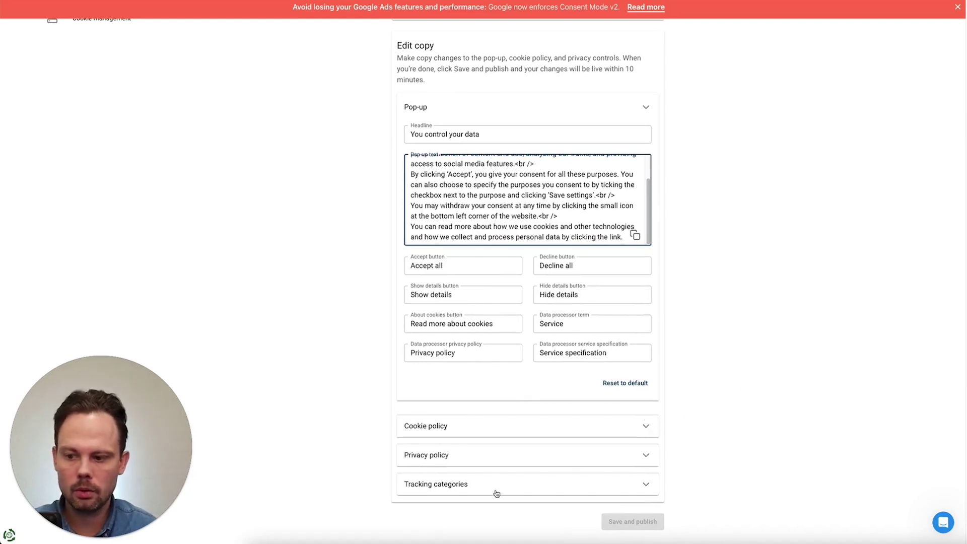
scroll(518, 459, up, 4)
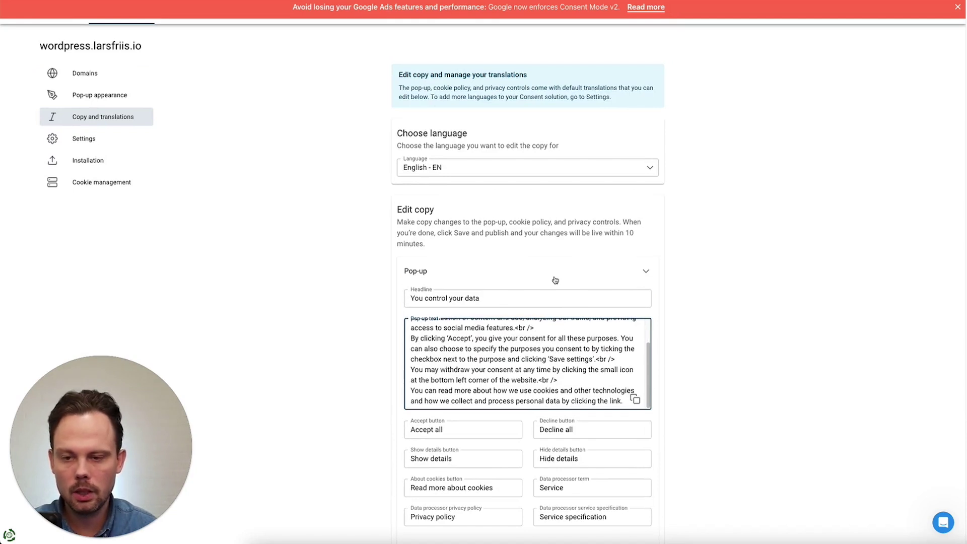
scroll(572, 251, up, 1)
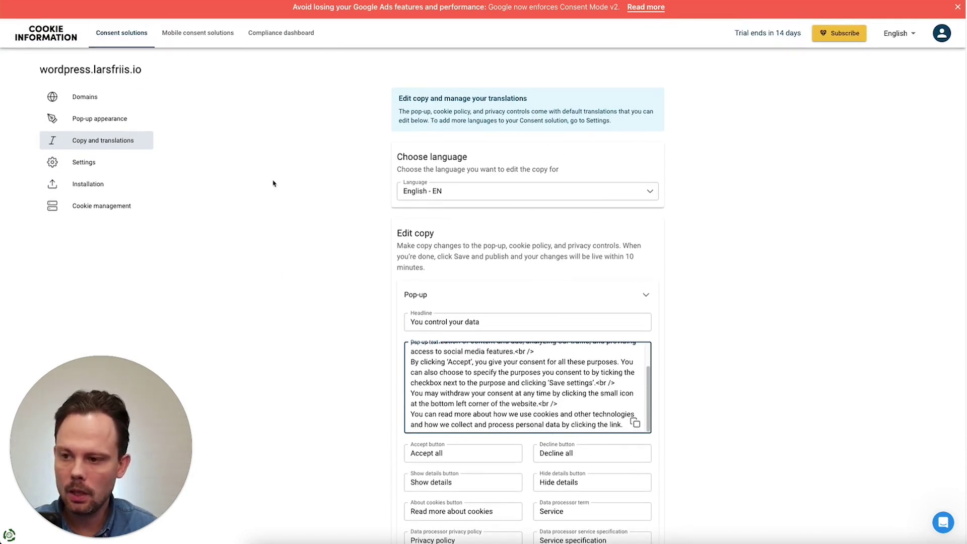
Turn off First-party cookie blocking in the consent solution's settings and save the change.
click(88, 170)
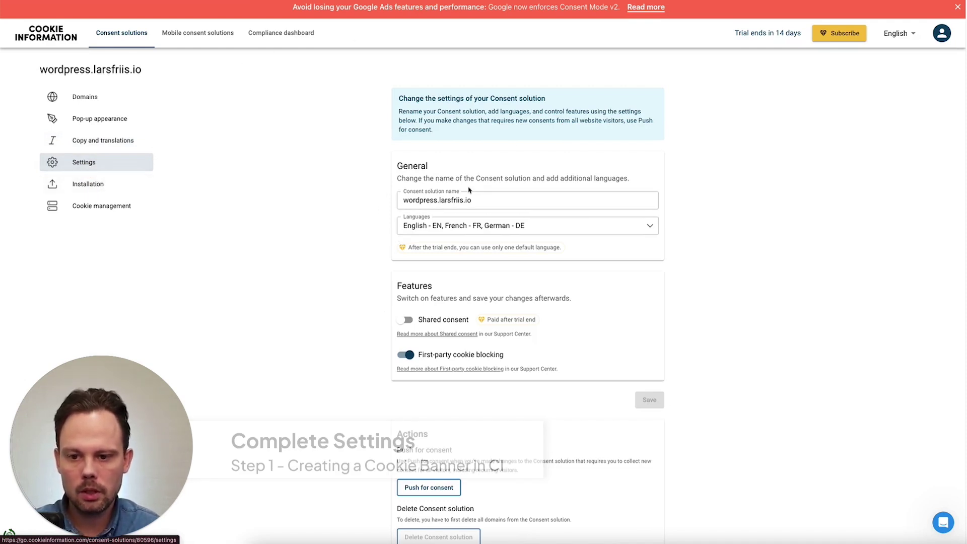
scroll(701, 274, down, 1)
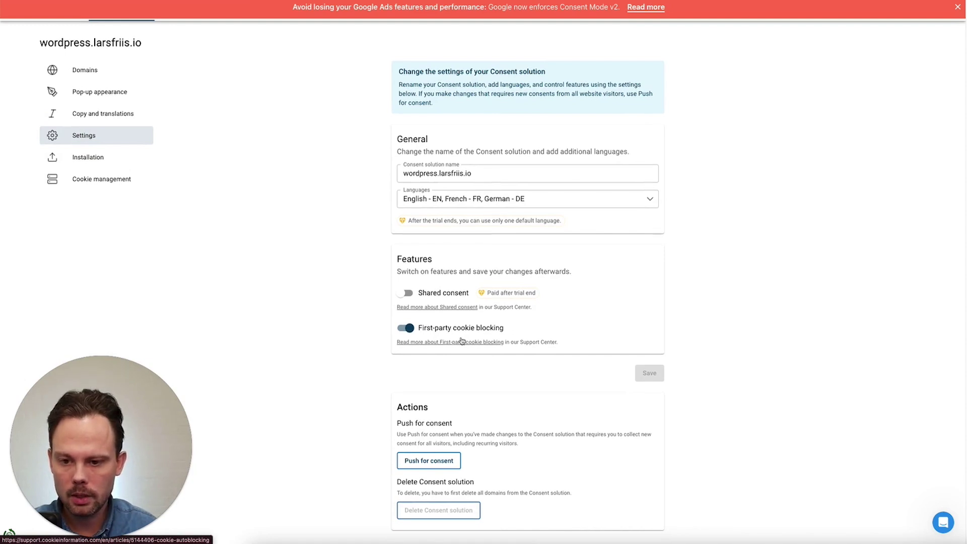
click(407, 328)
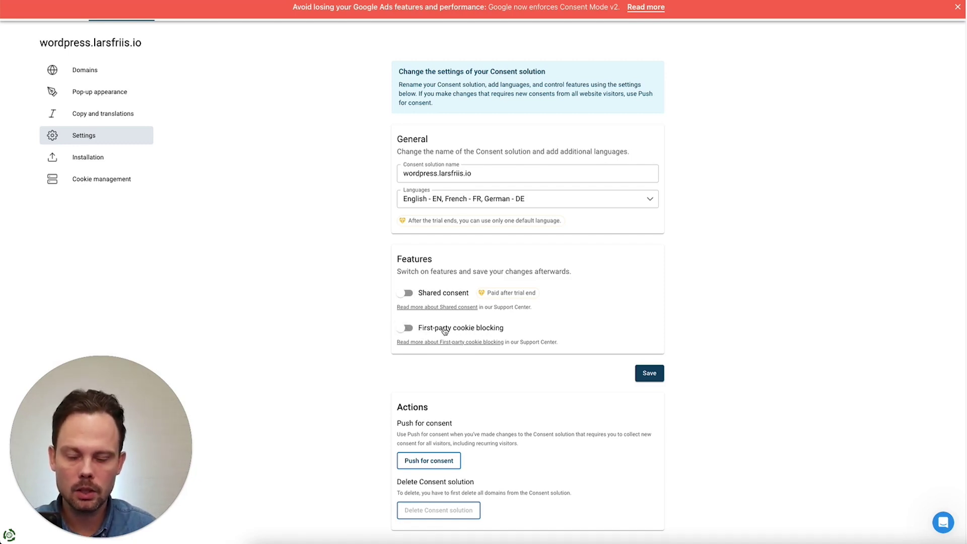
click(651, 375)
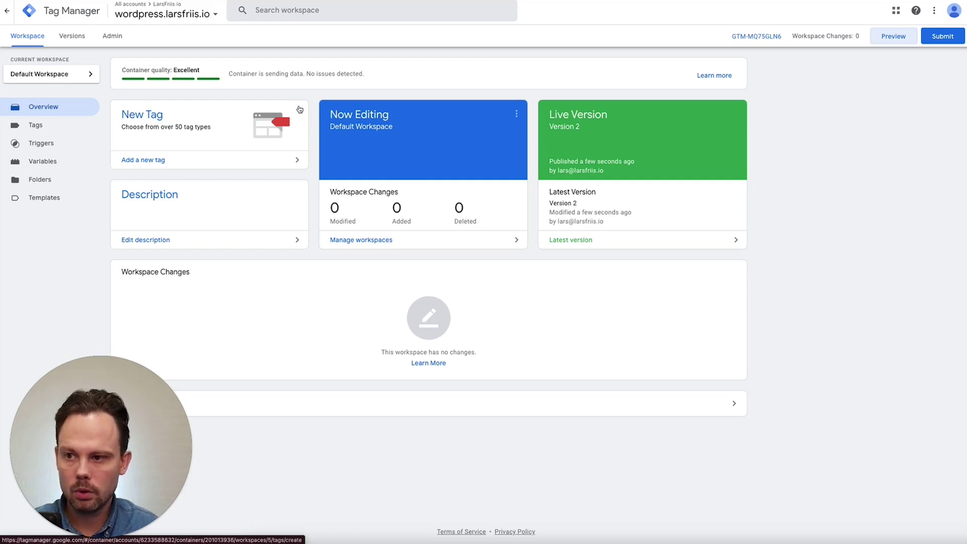
Switch to Google Tag Manager, examine the container's head and body installation snippets, and return to the workspace.
click(113, 36)
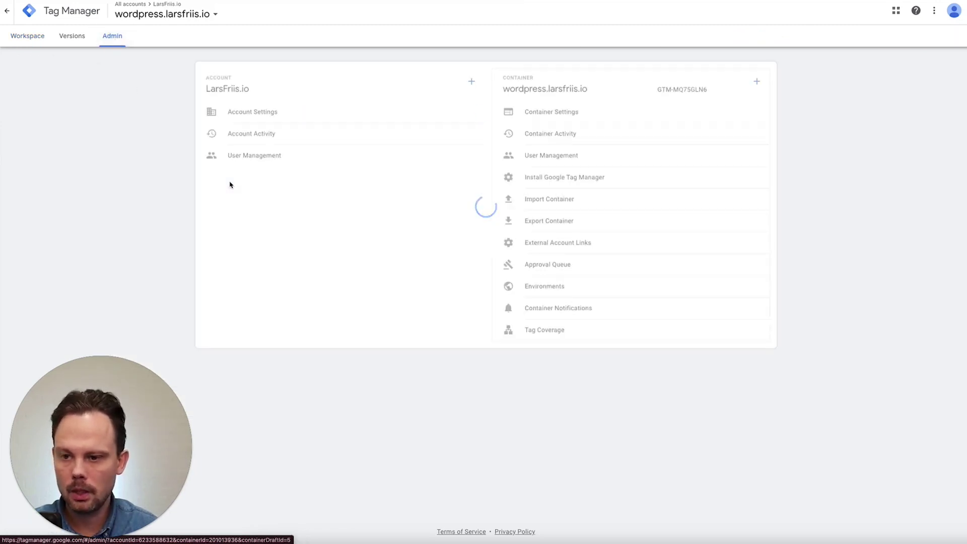
click(564, 178)
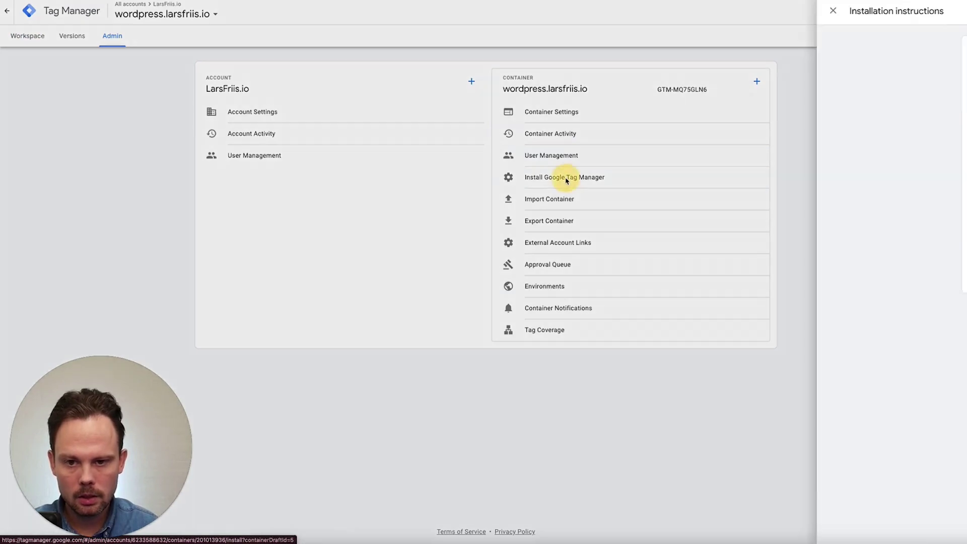
drag(518, 143, 429, 103)
drag(591, 208, 432, 180)
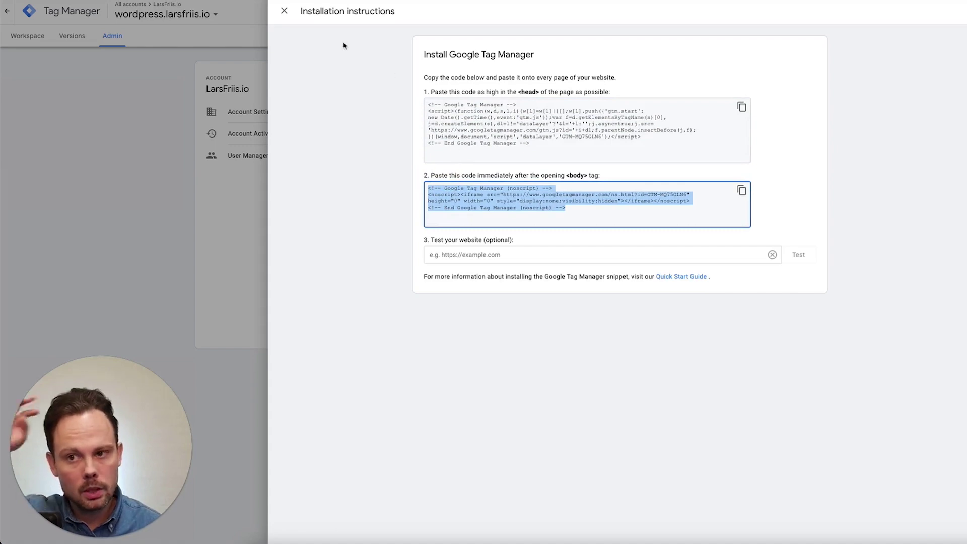
click(284, 11)
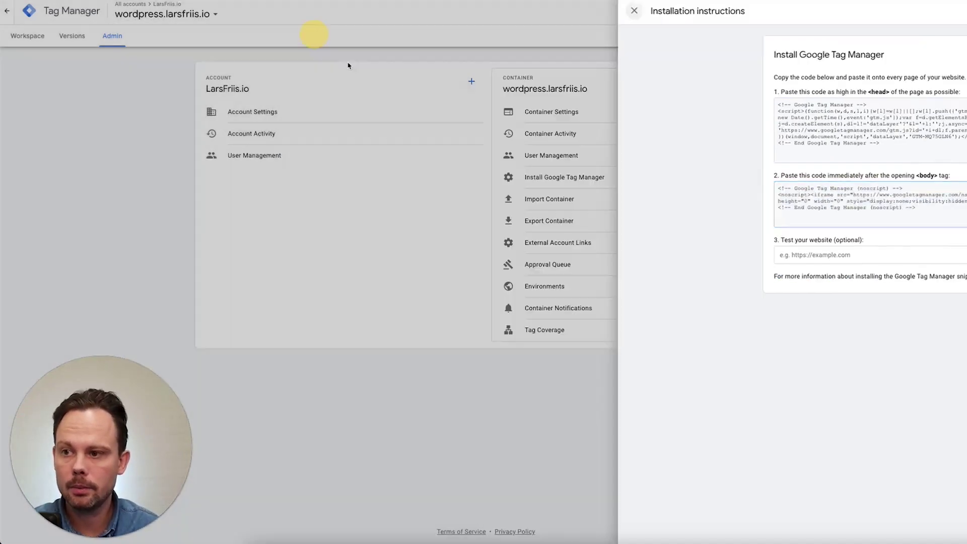
click(28, 36)
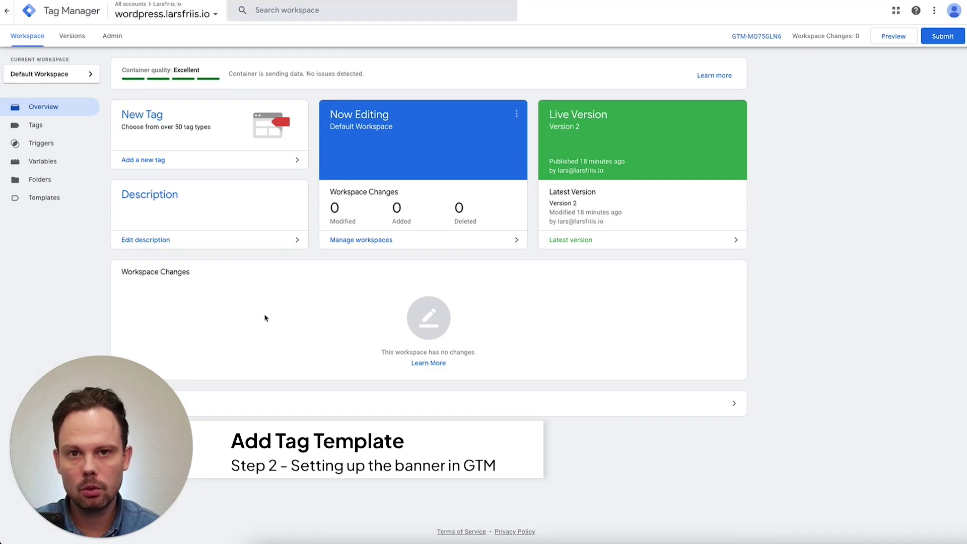
Search the tag template gallery for cookie and add the Cookie Information + Consent Mode v2 template to the workspace.
click(54, 201)
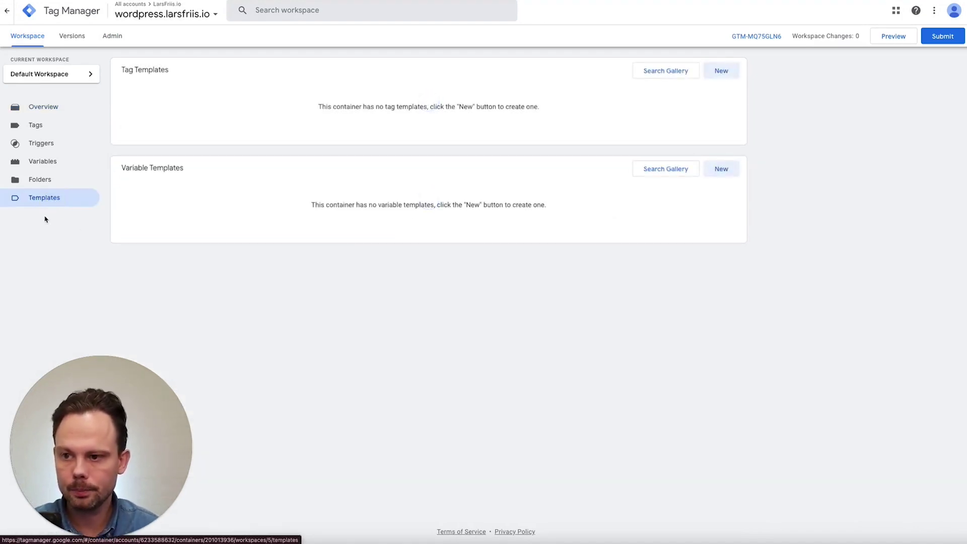
click(653, 72)
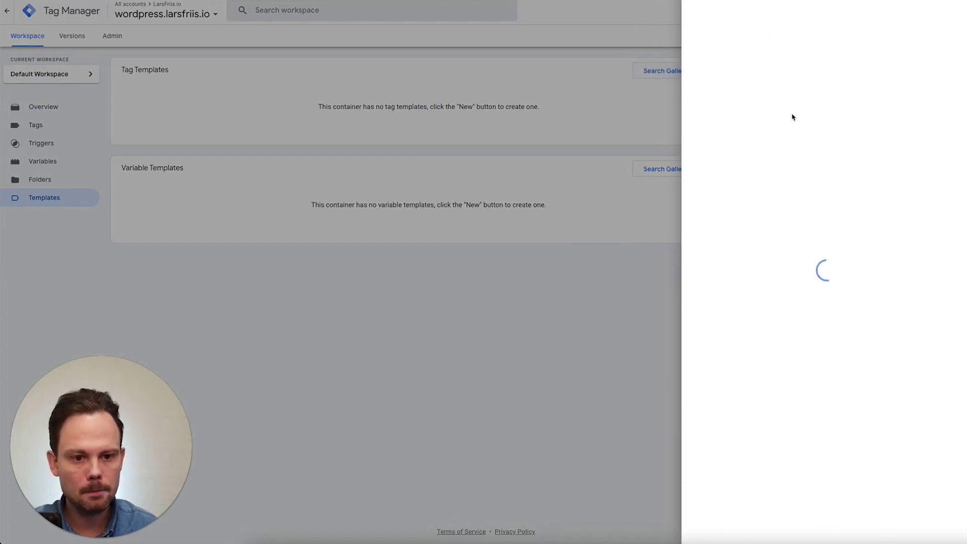
text(cookie)
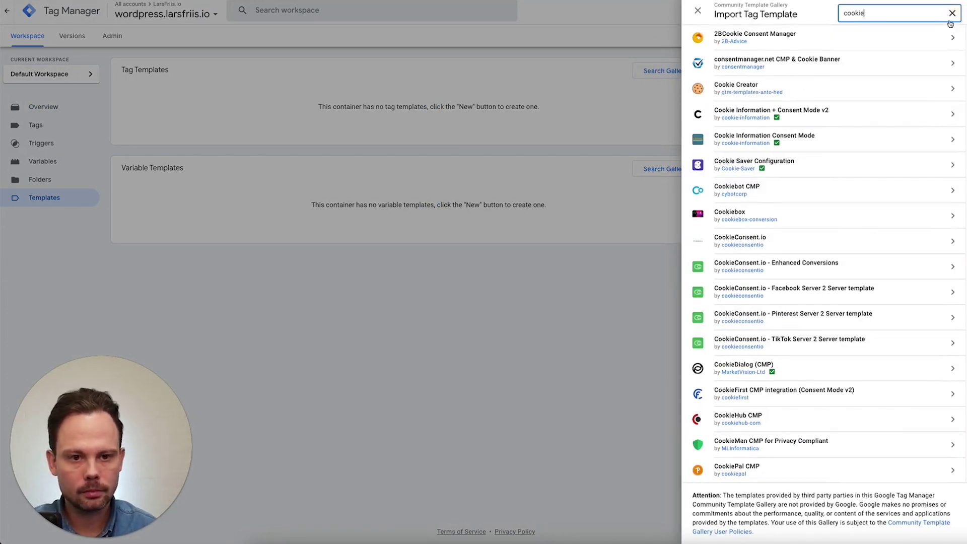
click(815, 117)
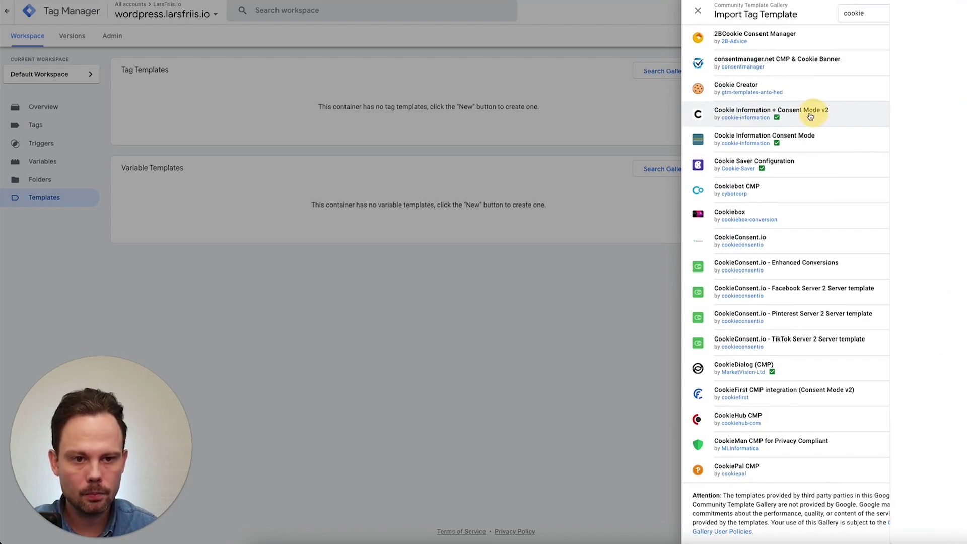
click(886, 12)
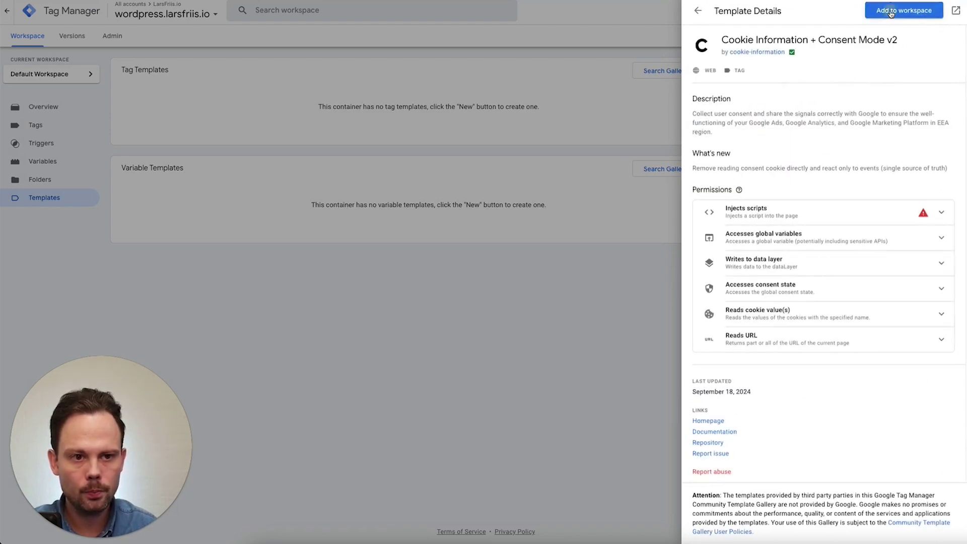
click(607, 278)
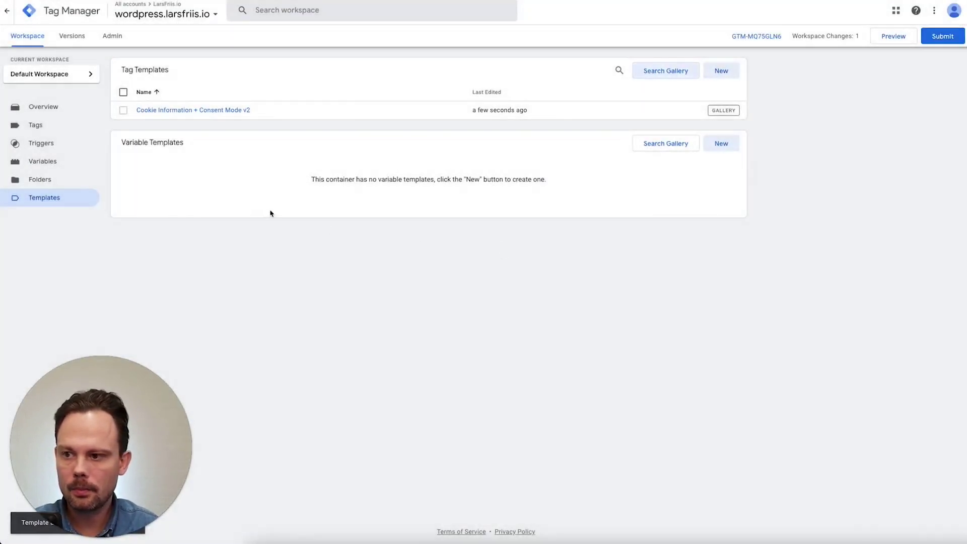
Create a new tag with Cookie Information + Consent Mode v2 as its tag type.
click(47, 132)
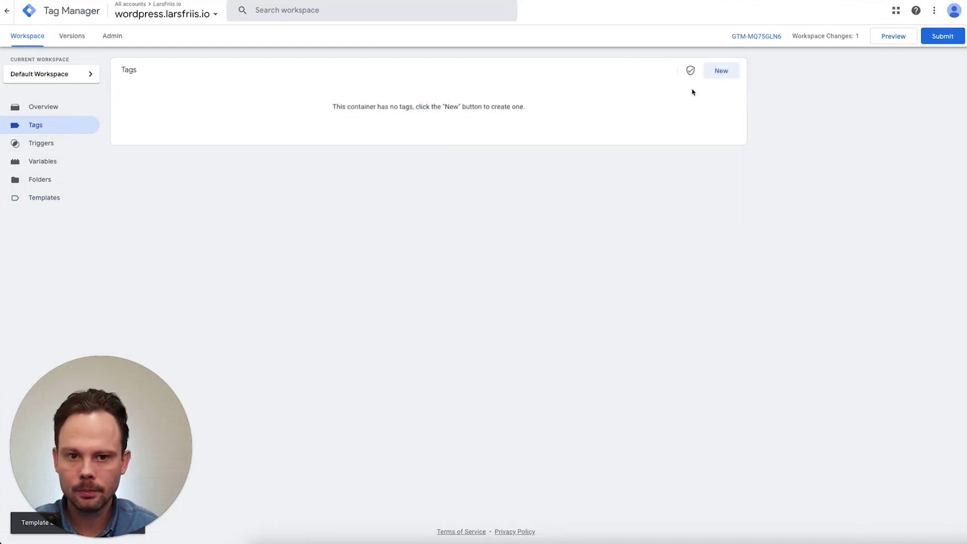
click(723, 74)
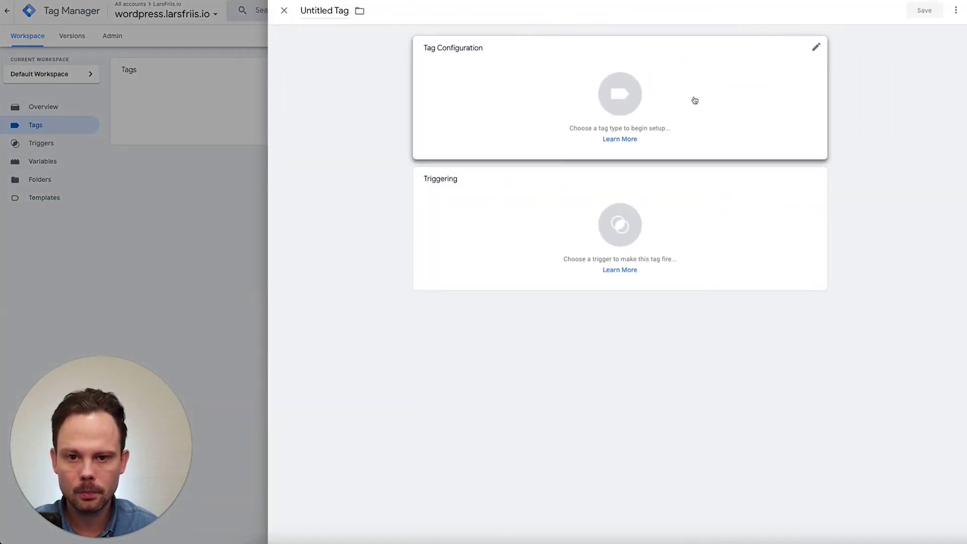
click(623, 100)
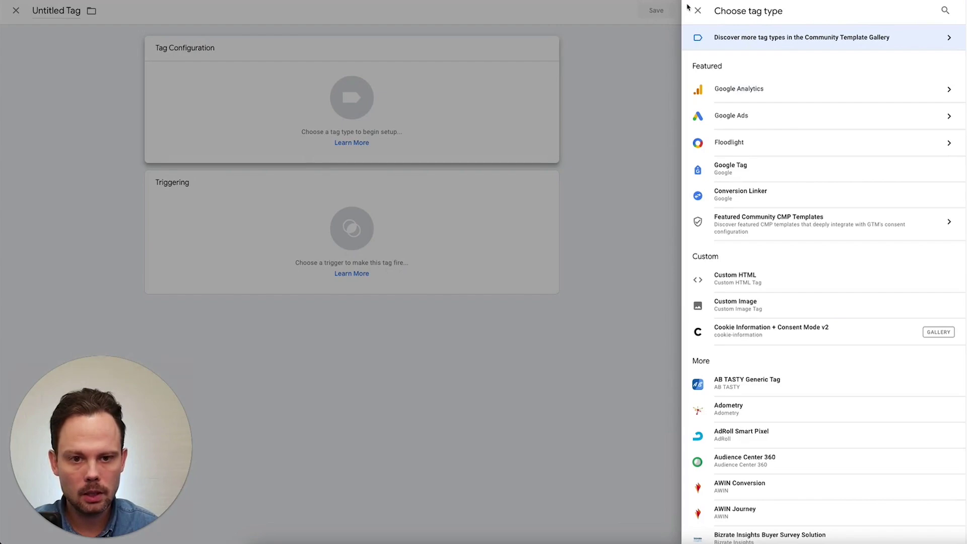
click(779, 333)
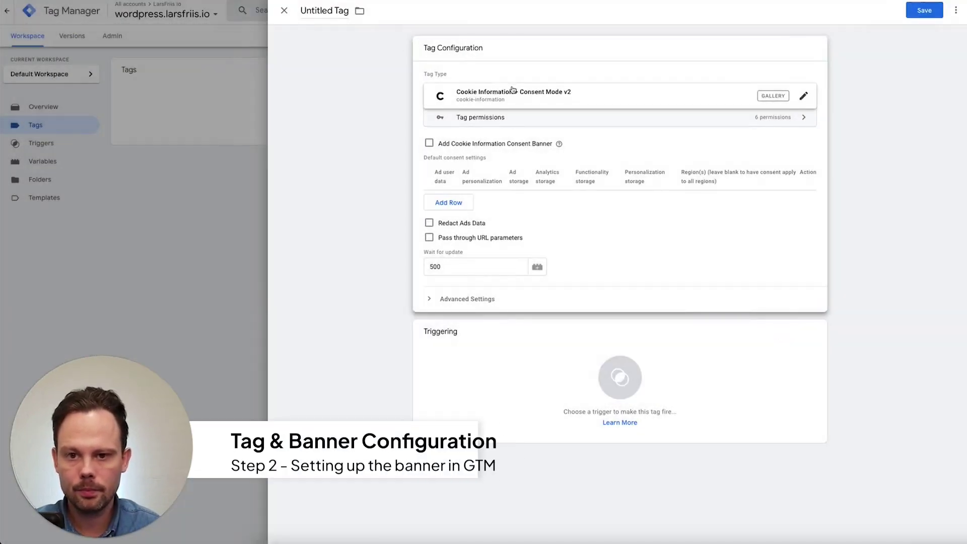
Enable the Cookie Information consent banner in the tag and set its default language to English.
click(428, 143)
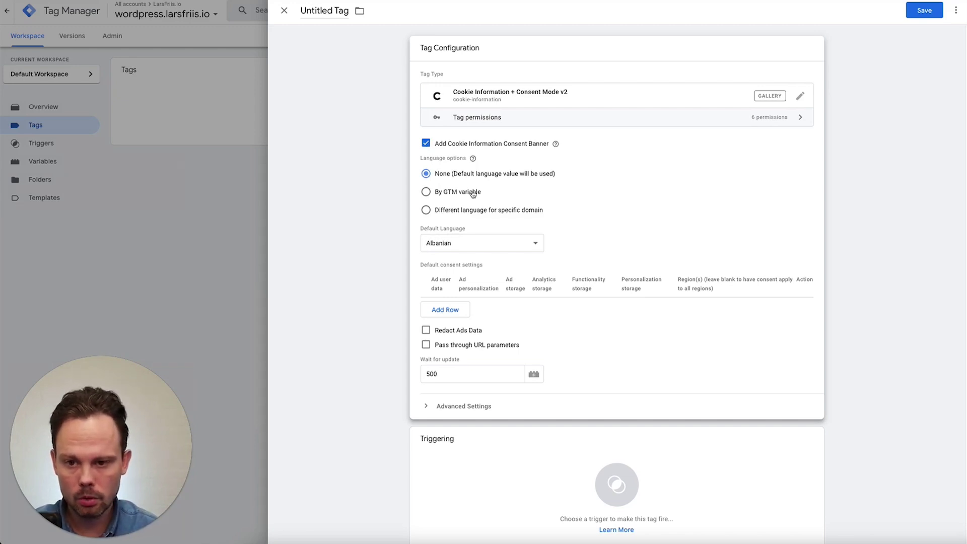
click(523, 243)
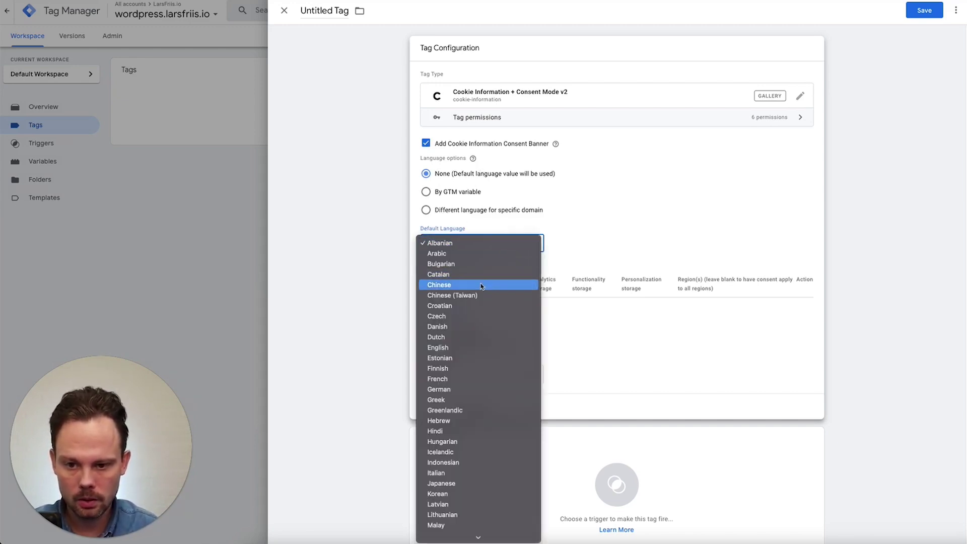
click(477, 347)
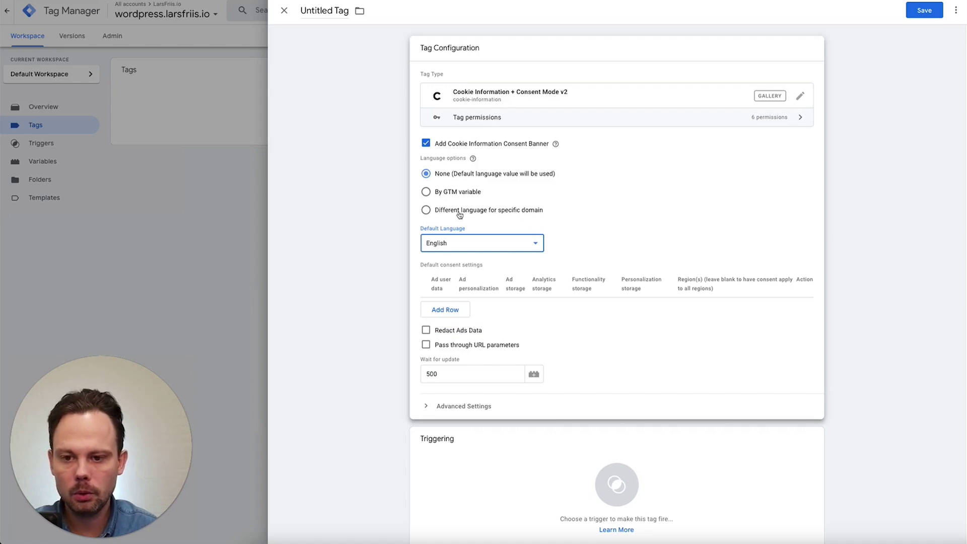
Try the different language for specific domain option with domain rows, and restore the language option to None.
click(427, 211)
click(462, 279)
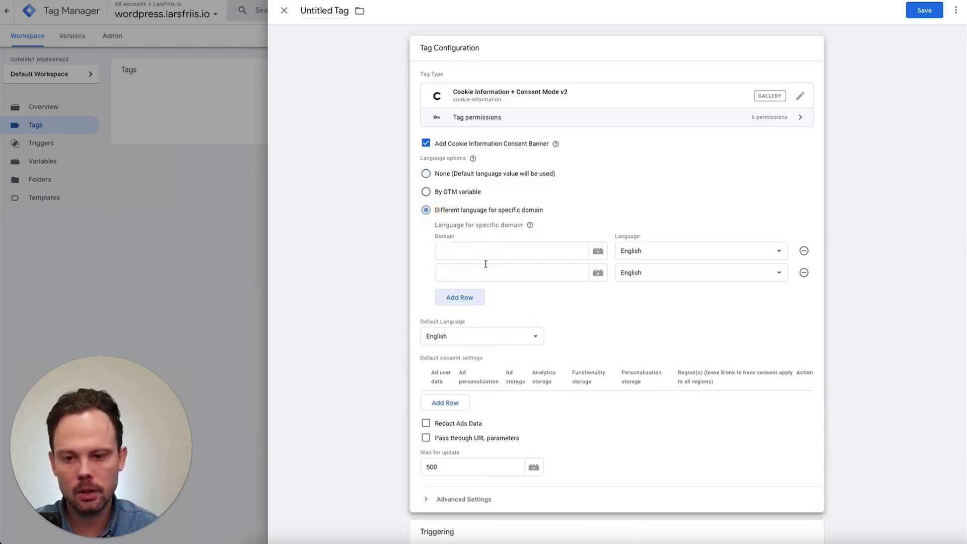
click(426, 174)
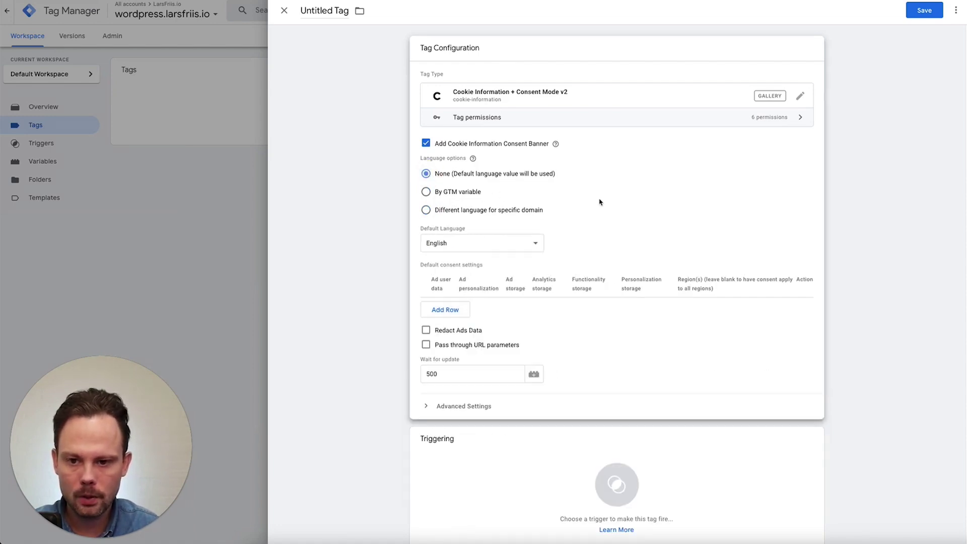
Add a default consent settings row with all six consent types denied and the region left blank.
scroll(607, 199, down, 1)
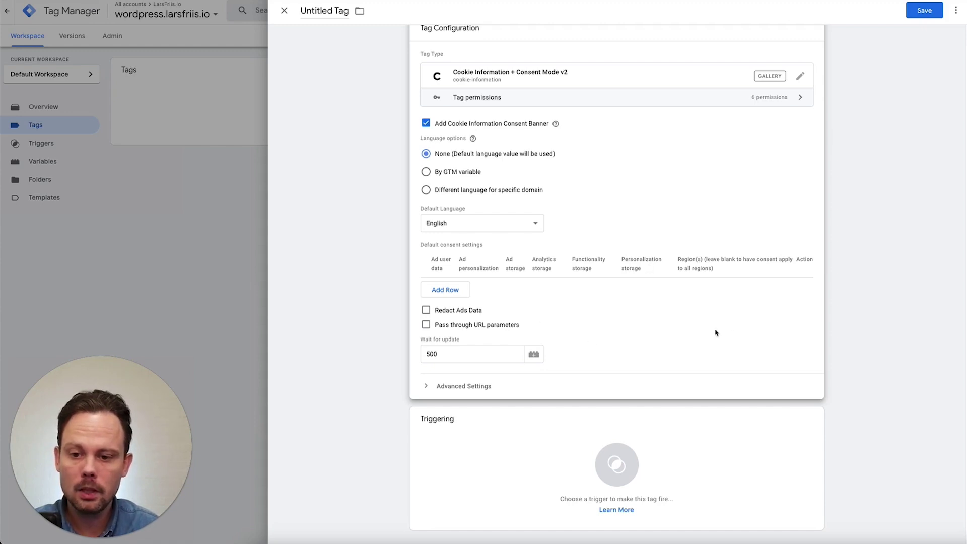
click(446, 289)
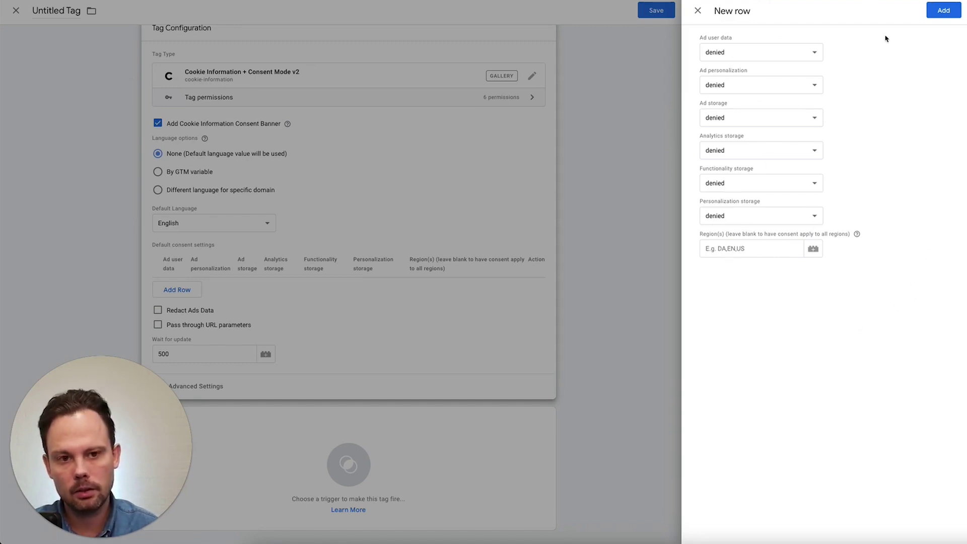
click(944, 11)
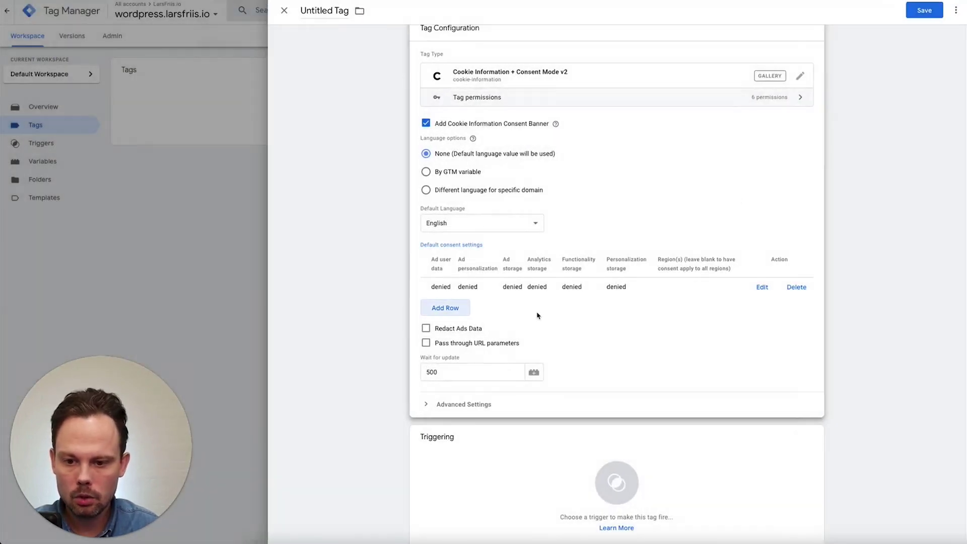
Enable Redact Ads Data for the consent tag.
scroll(537, 315, down, 1)
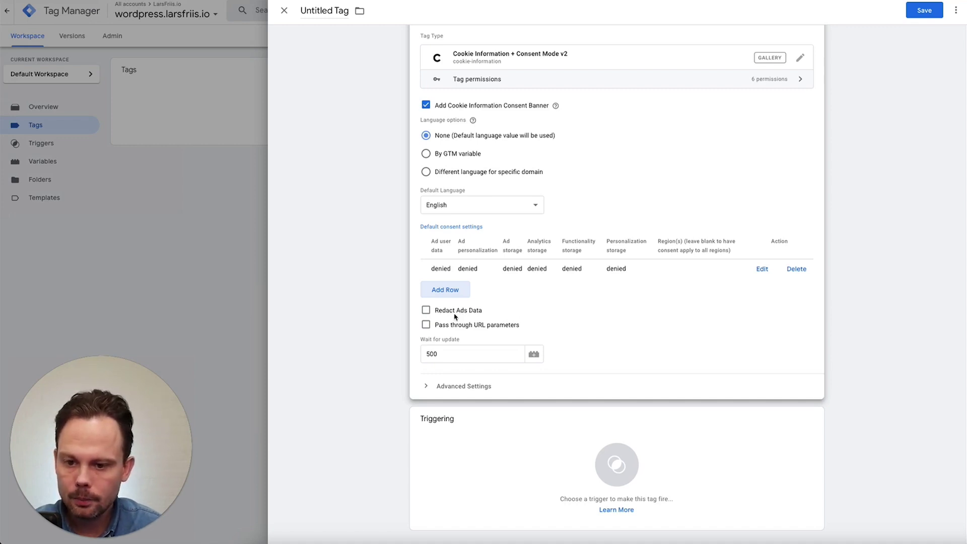
click(427, 312)
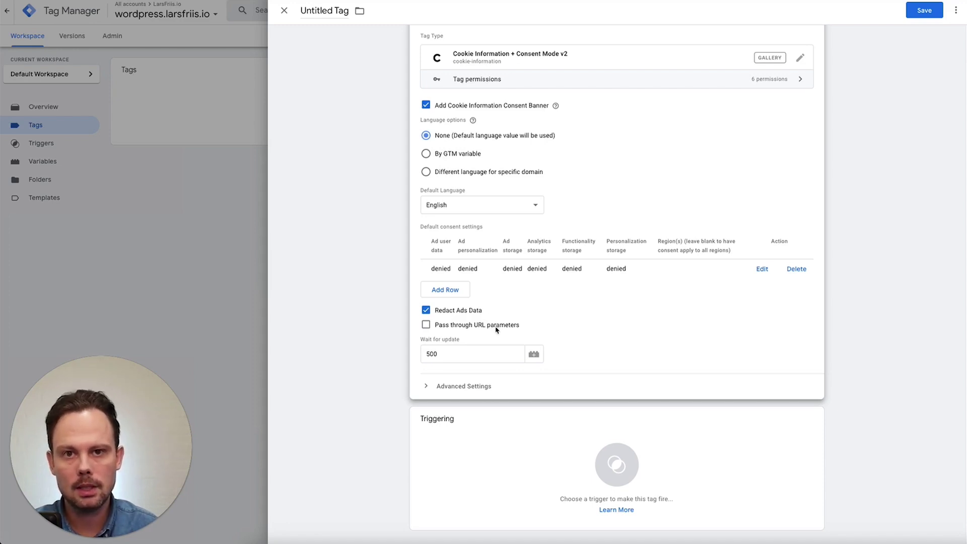
click(427, 311)
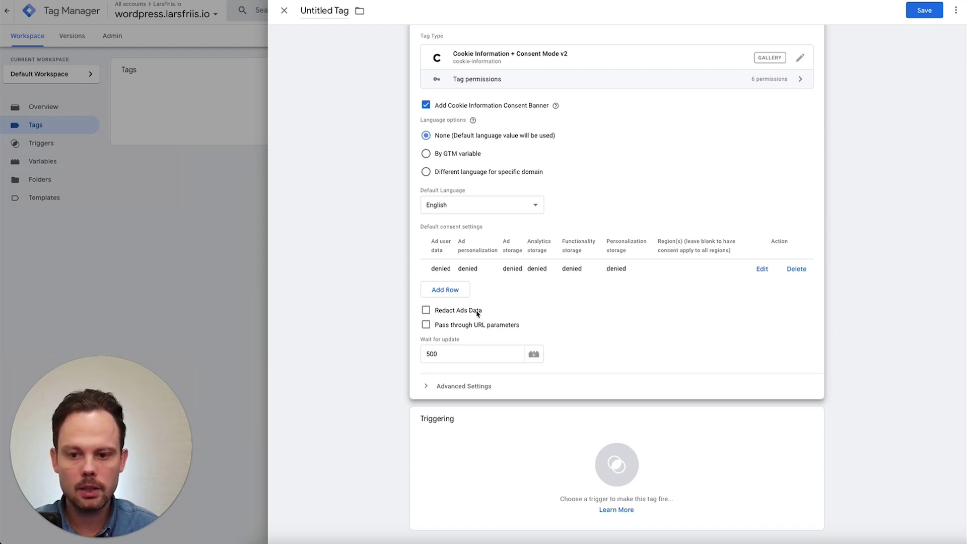
click(426, 311)
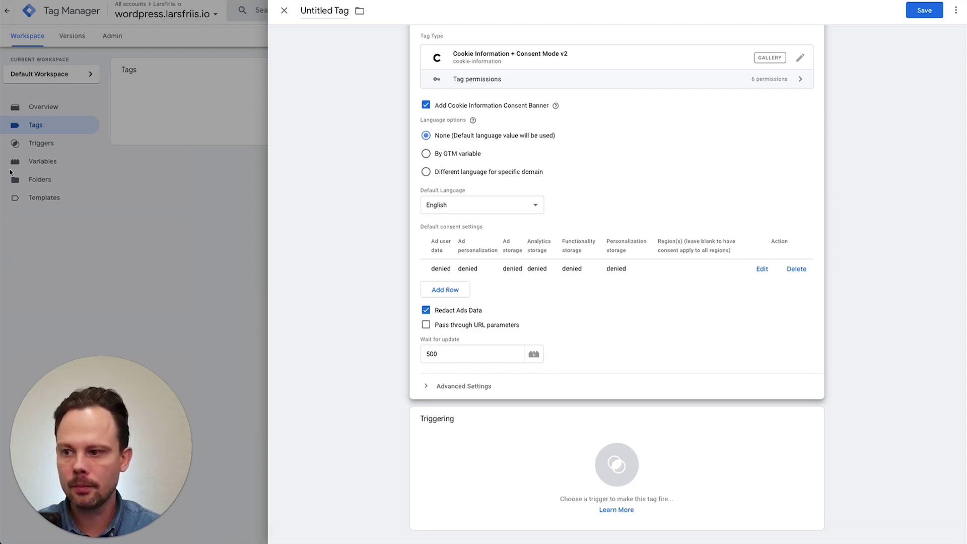
Set the consent tag's wait for update value to 15000.
click(453, 356)
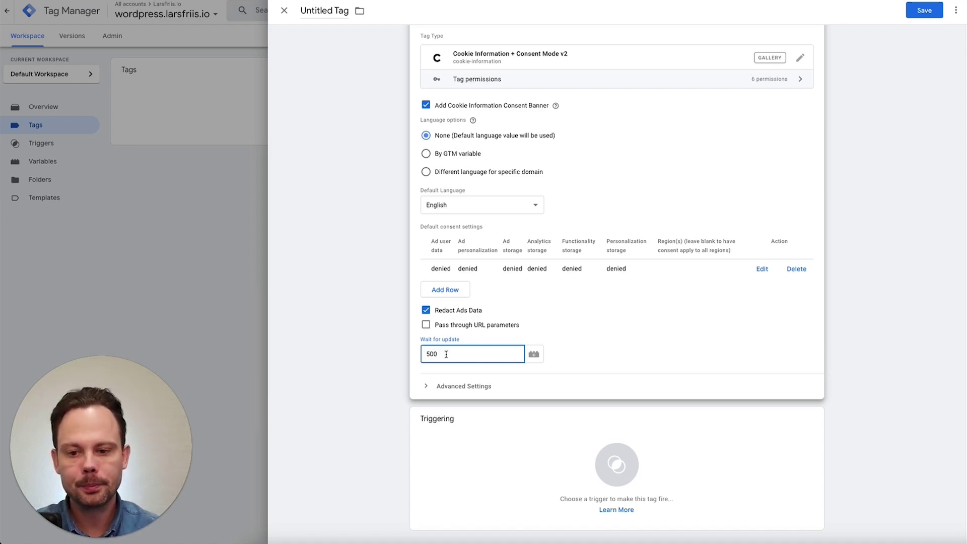
double_click(447, 354)
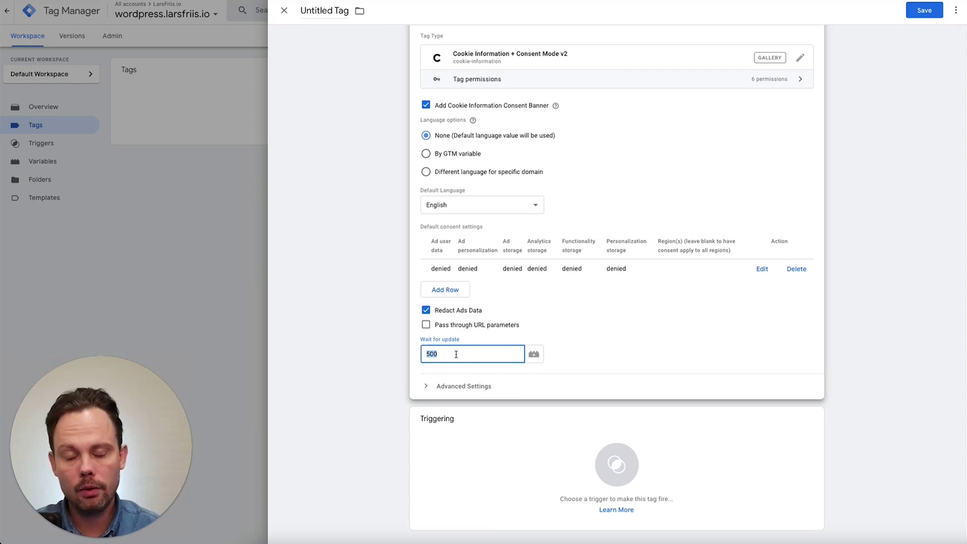
click(465, 351)
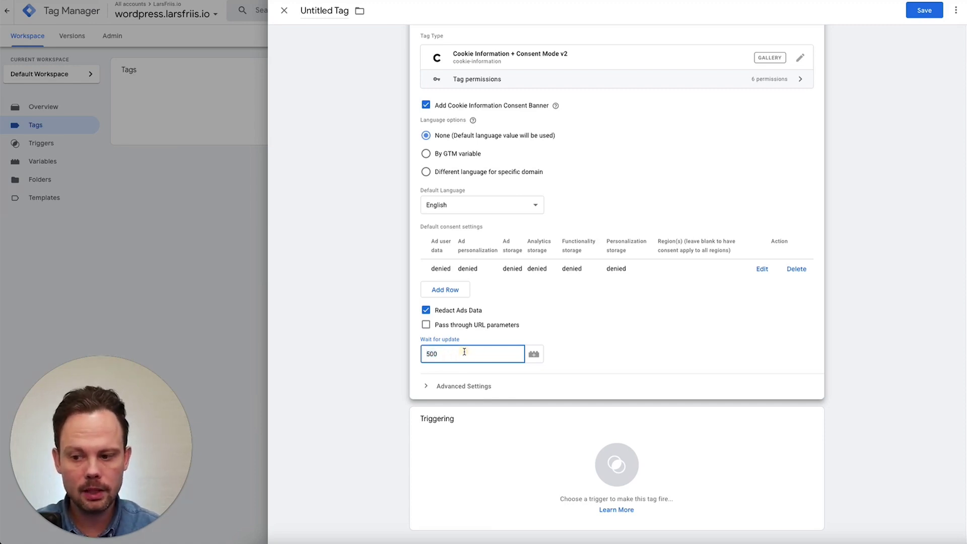
double_click(465, 351)
text(15)
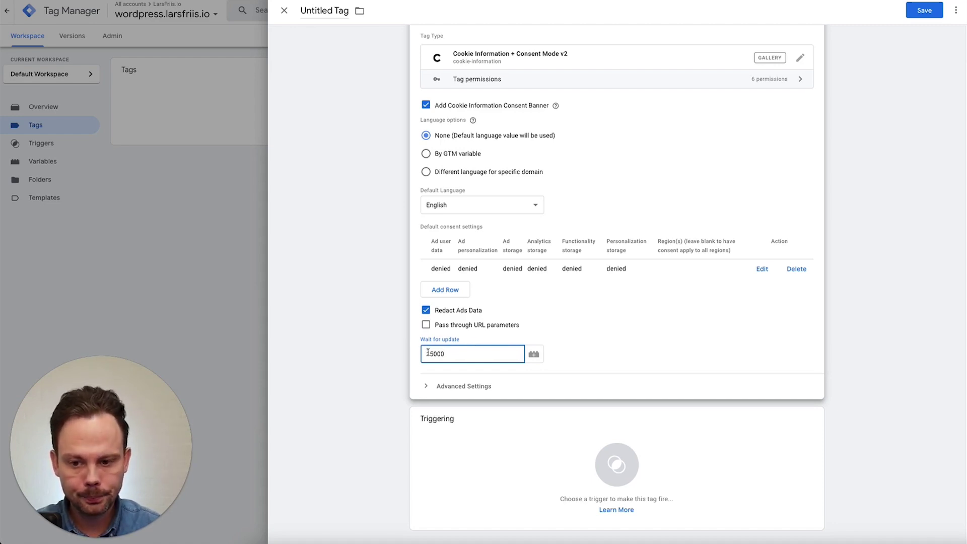
double_click(447, 354)
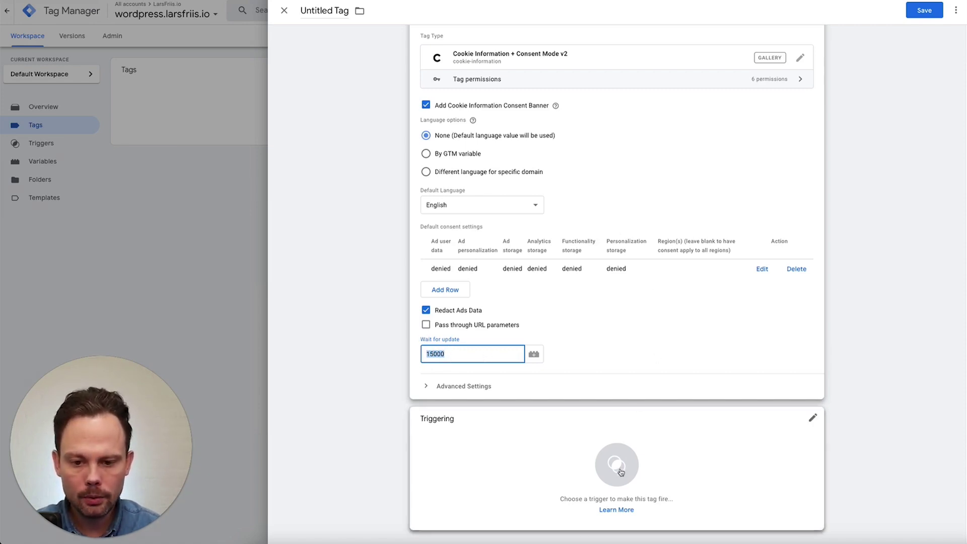
Assign the Consent Initialization - All Pages trigger and save the tag under its suggested name.
click(614, 453)
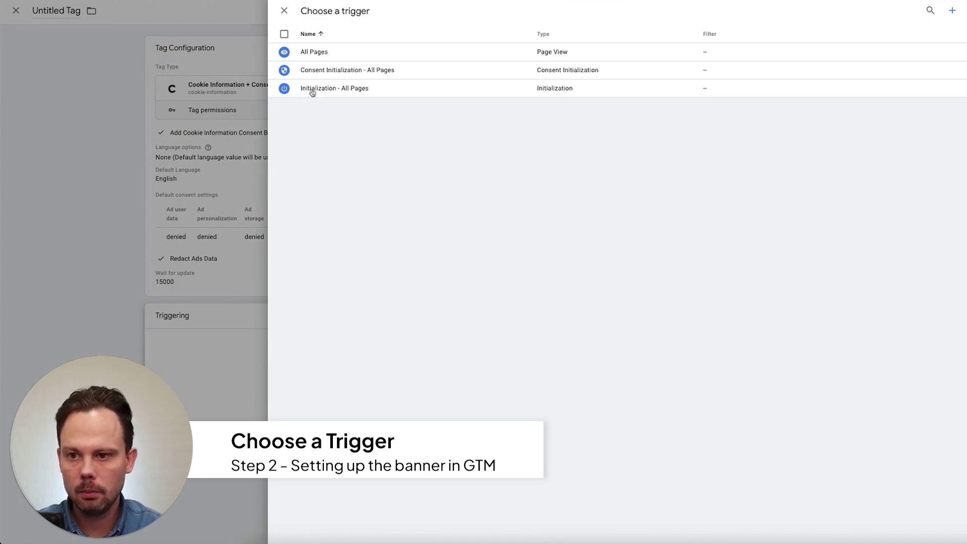
click(333, 75)
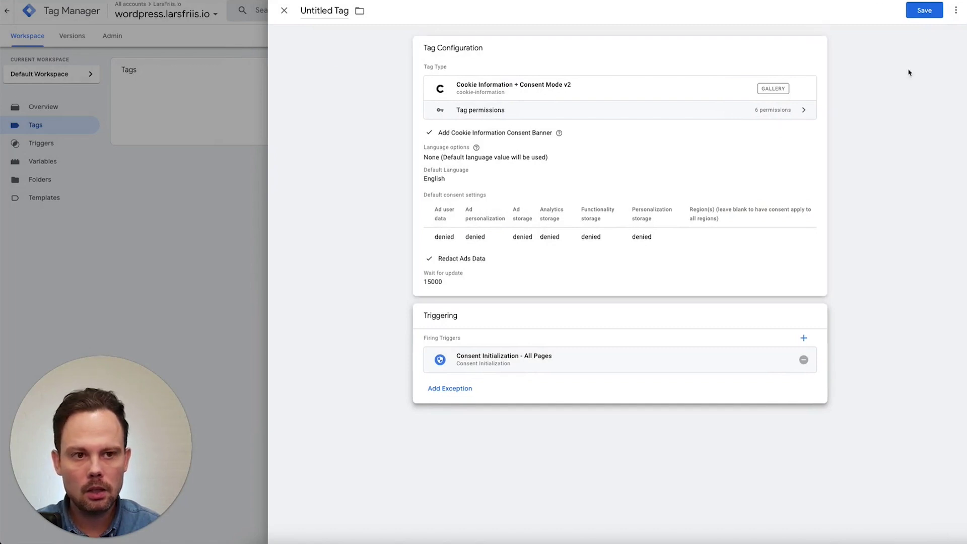
click(924, 11)
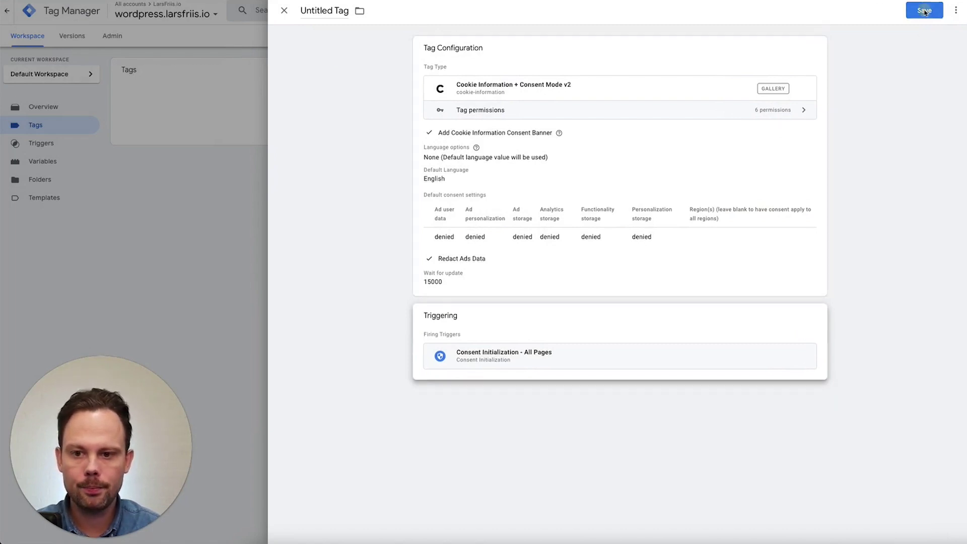
click(562, 145)
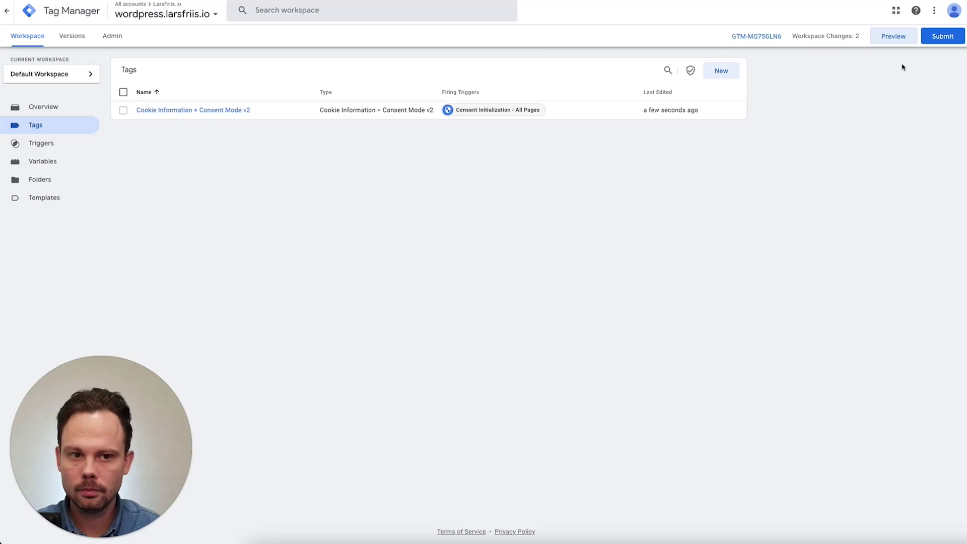
Preview the container on the website and accept all cookies in the consent banner.
click(893, 37)
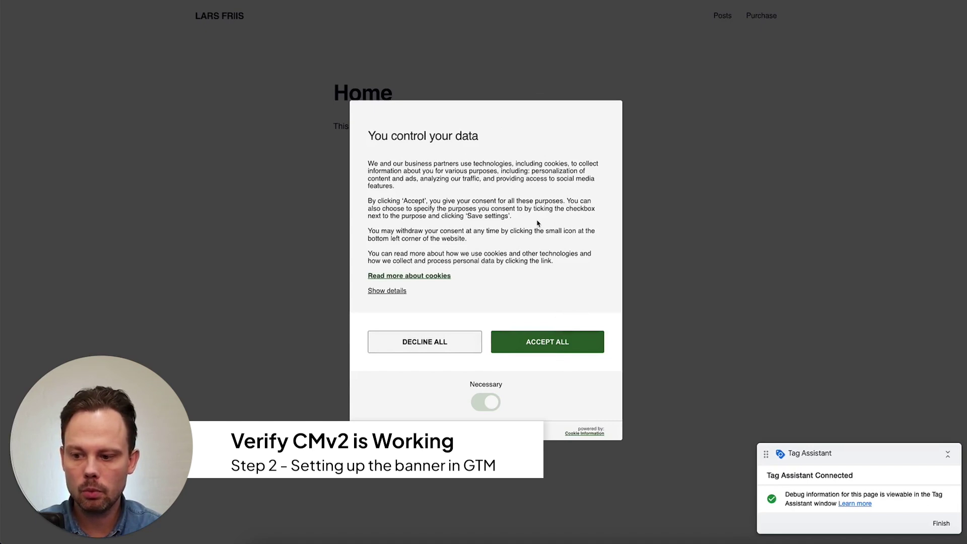
click(564, 345)
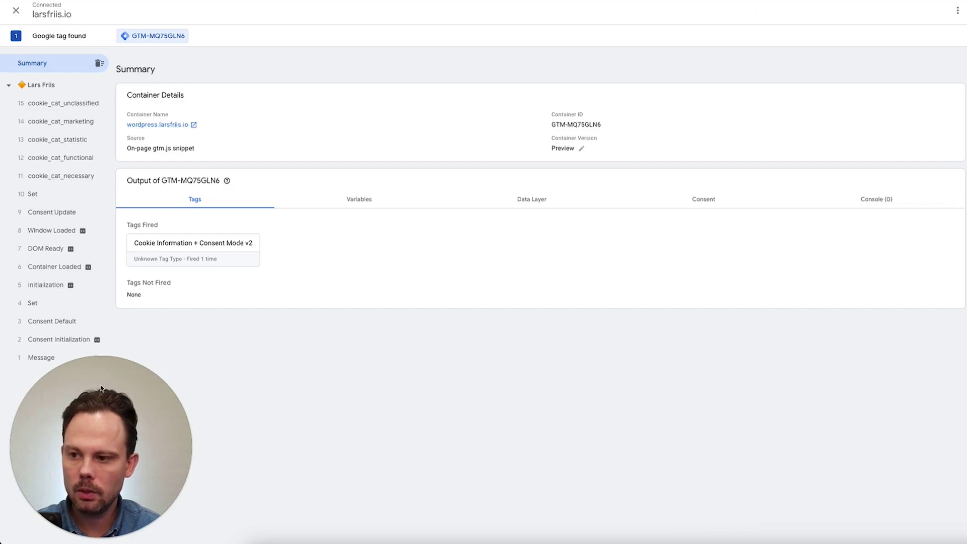
Examine the on-page default consent states of the Consent Default event in Tag Assistant.
click(48, 324)
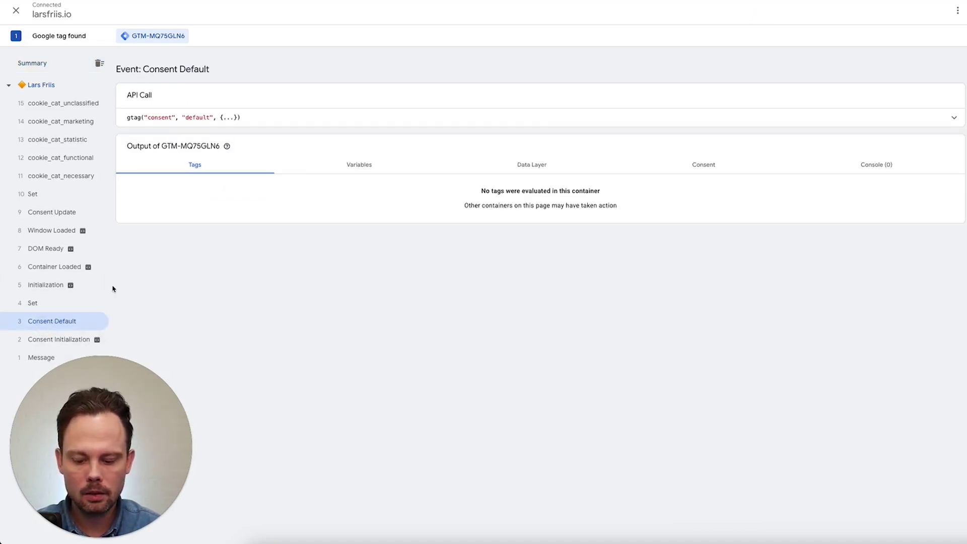
mouse_move(731, 143)
mouse_down()
mouse_move(717, 137)
mouse_move(675, 191)
mouse_move(715, 135)
mouse_up()
click(710, 164)
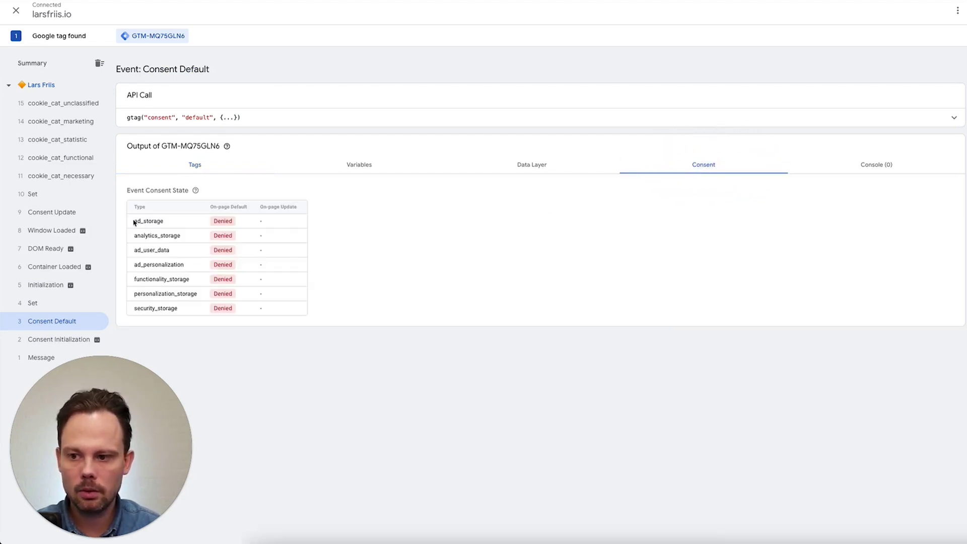
drag(134, 222, 356, 265)
click(382, 261)
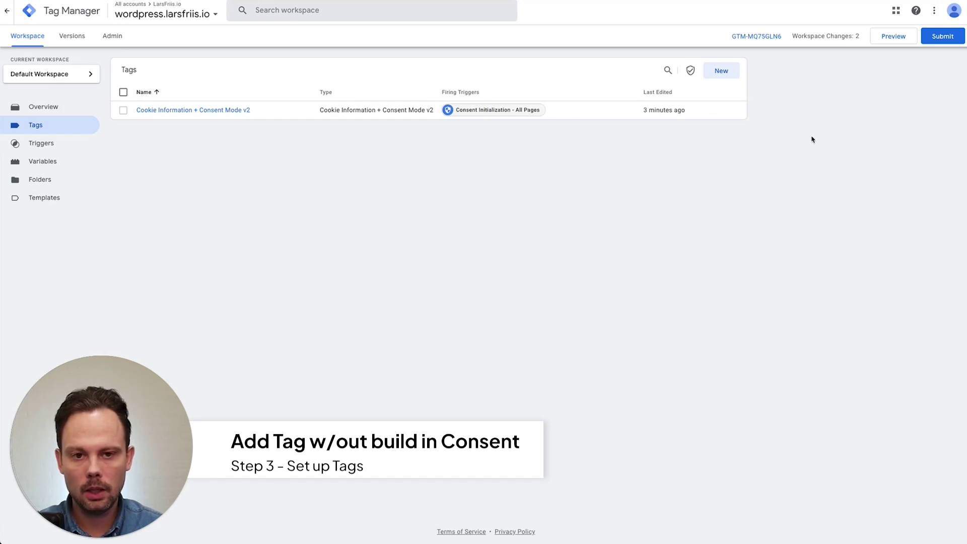
Return to the Tag Manager workspace and create a new tag of the Google Analytics type Google Tag.
click(788, 85)
click(721, 71)
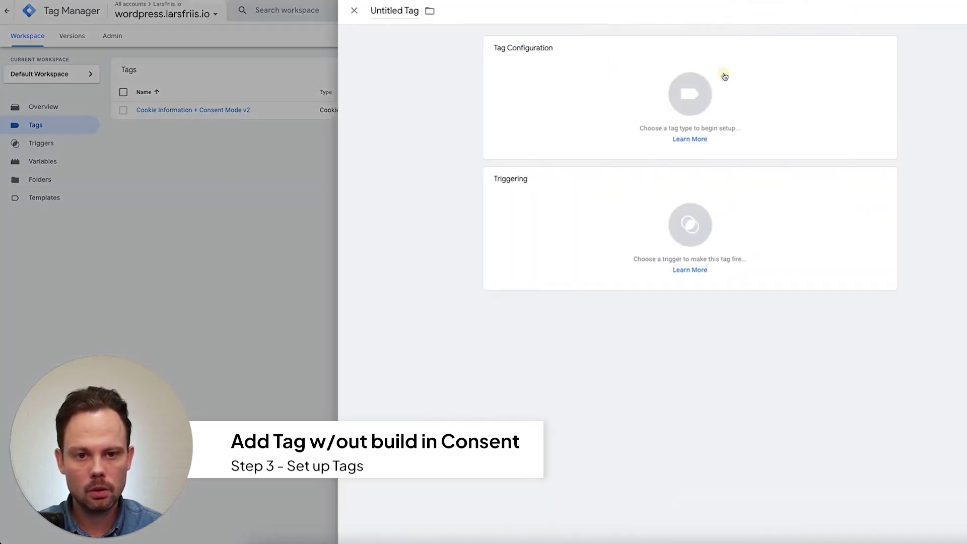
click(638, 95)
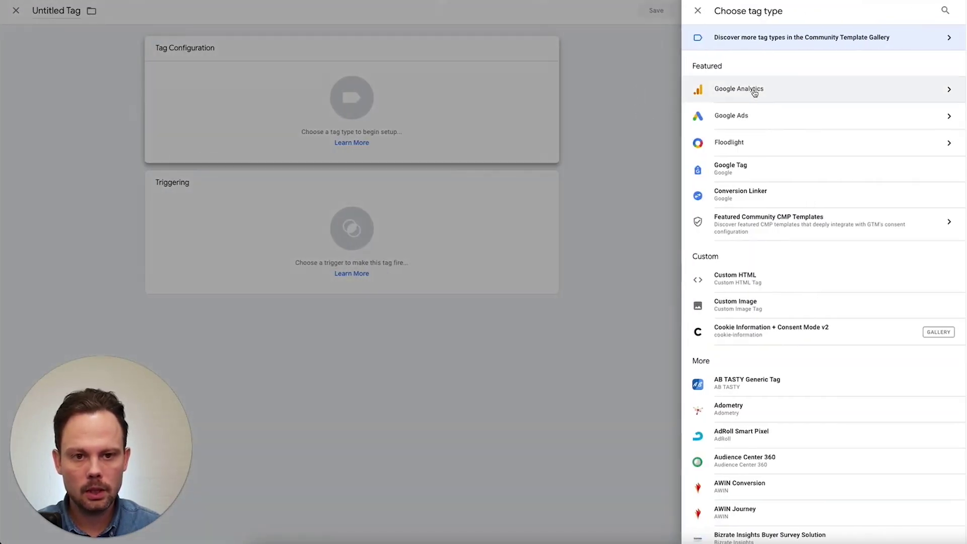
click(752, 91)
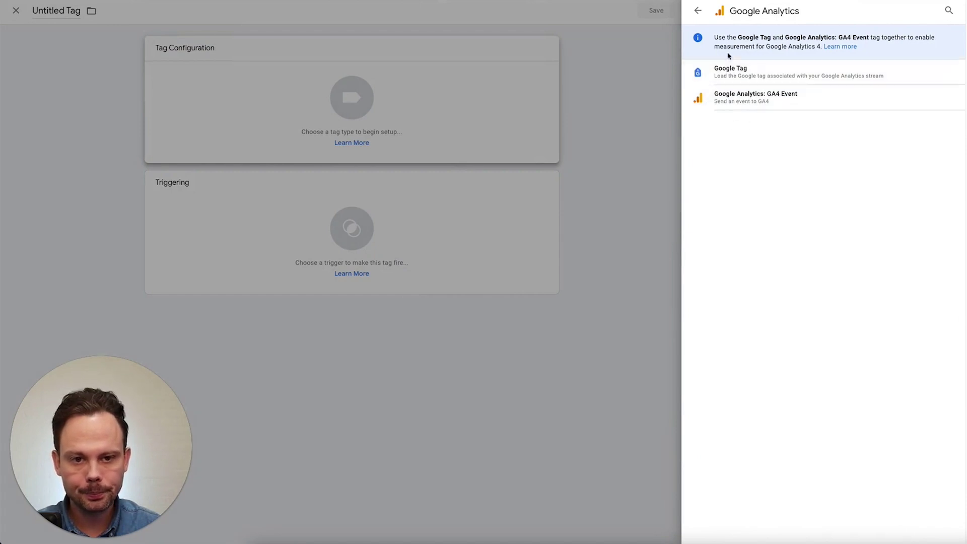
click(700, 73)
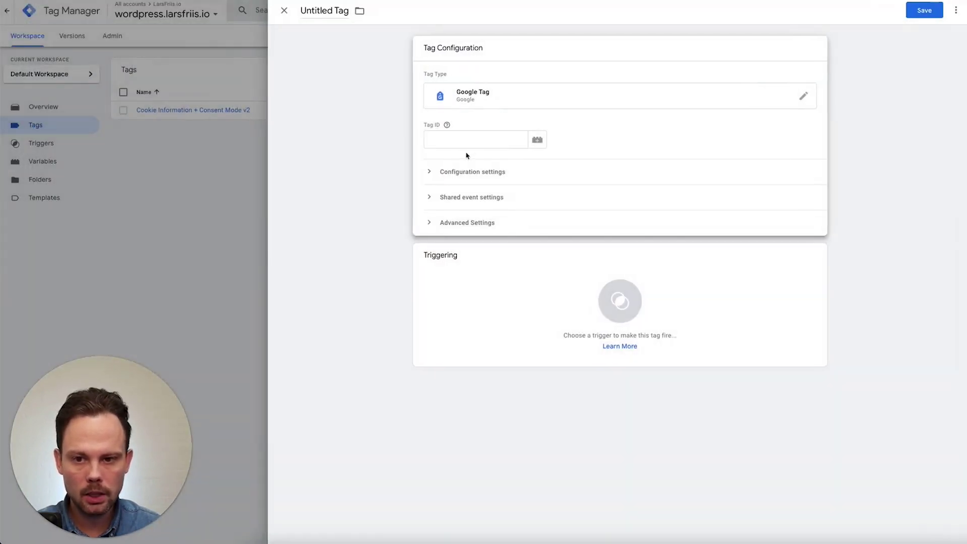
Set the Google Tag's tag ID to G-1234.
click(459, 139)
text(g)
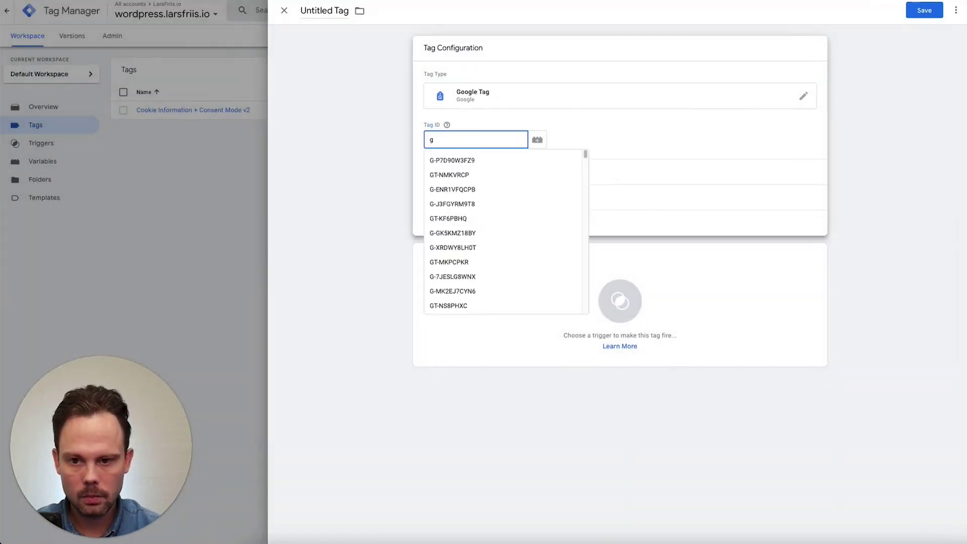
key(BackSpace)
text(G)
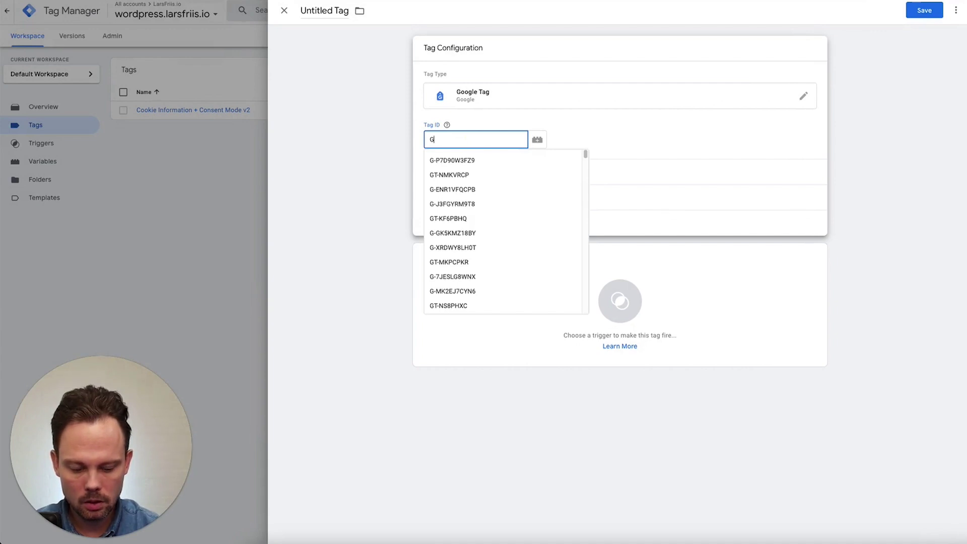
text(-1234)
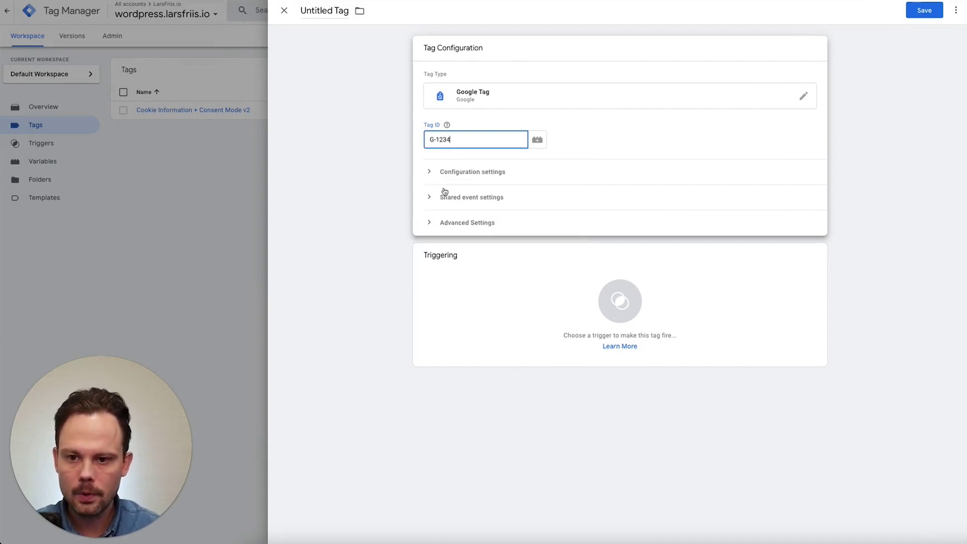
Add the configuration parameter send_page_view with the value false to the Google Tag.
click(429, 177)
click(480, 256)
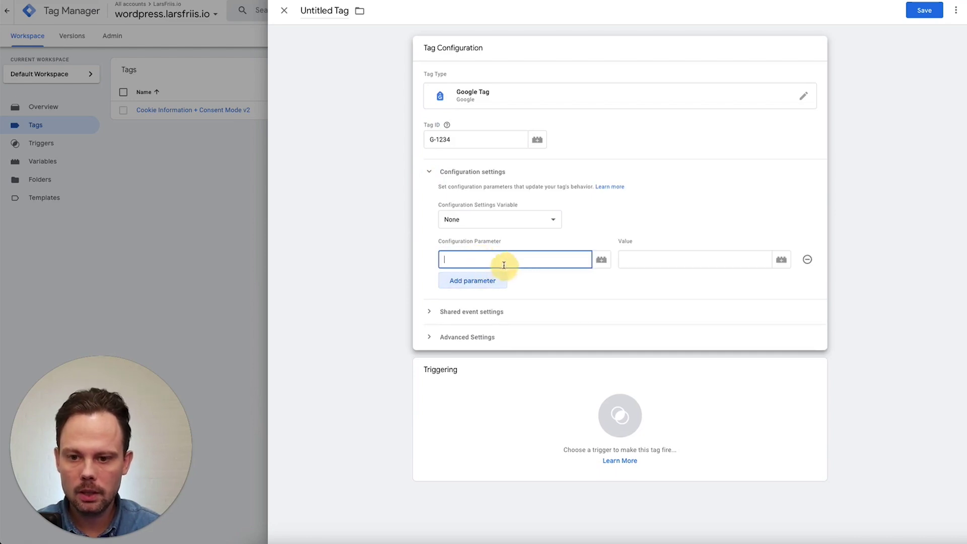
text(send)
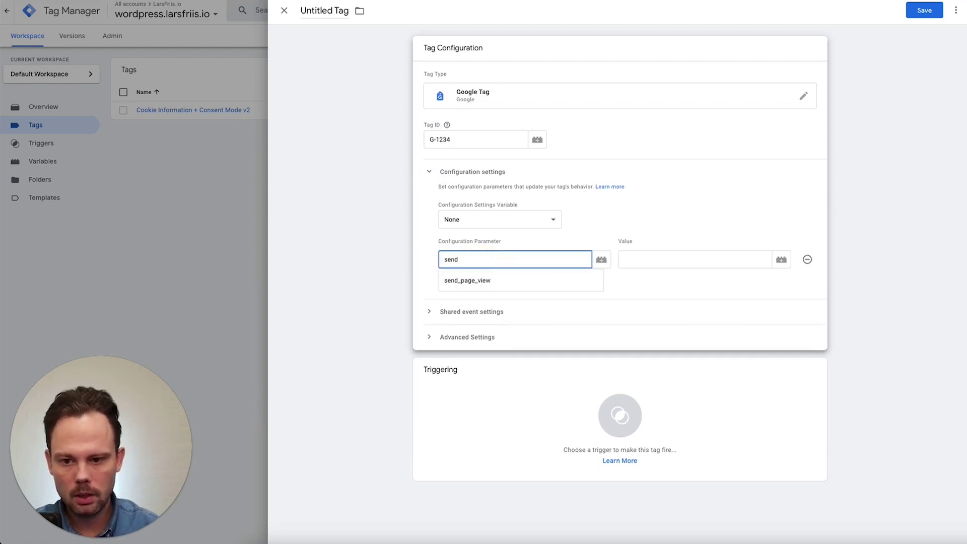
click(481, 280)
click(649, 260)
text(false)
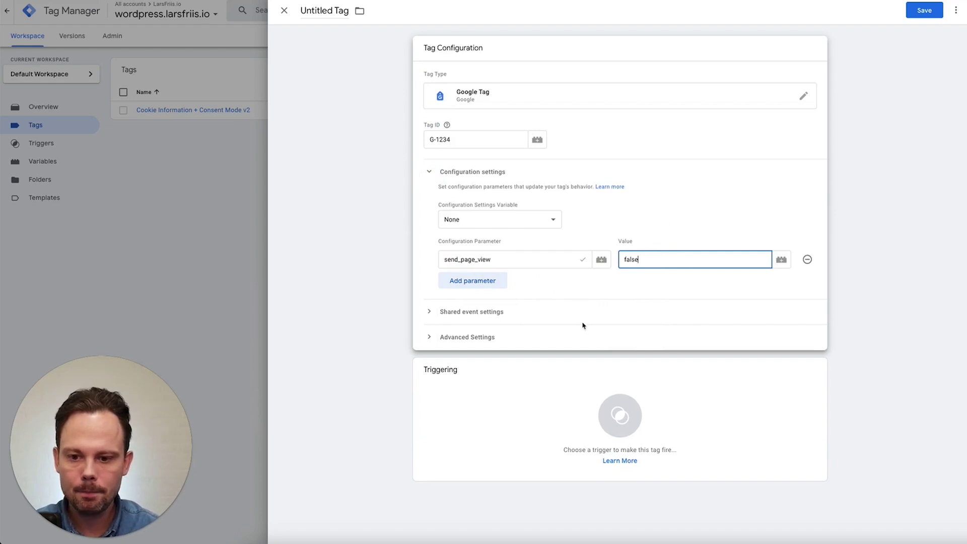
Examine the built-in and additional consent checks in the Google Tag's advanced consent settings.
click(435, 340)
scroll(434, 340, down, 2)
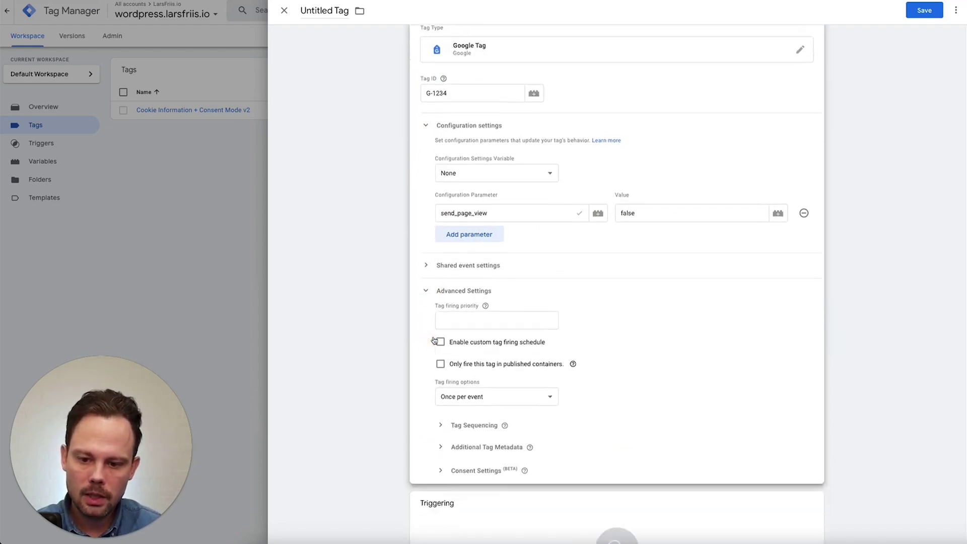
click(440, 442)
scroll(503, 388, down, 4)
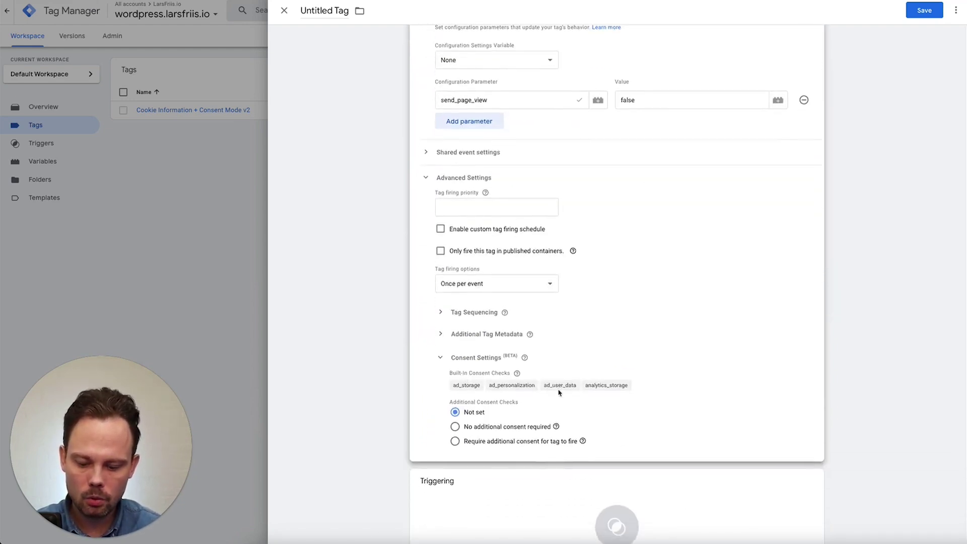
mouse_move(652, 311)
mouse_down()
mouse_move(459, 305)
mouse_move(432, 331)
mouse_move(530, 340)
mouse_move(654, 309)
mouse_move(656, 297)
mouse_up()
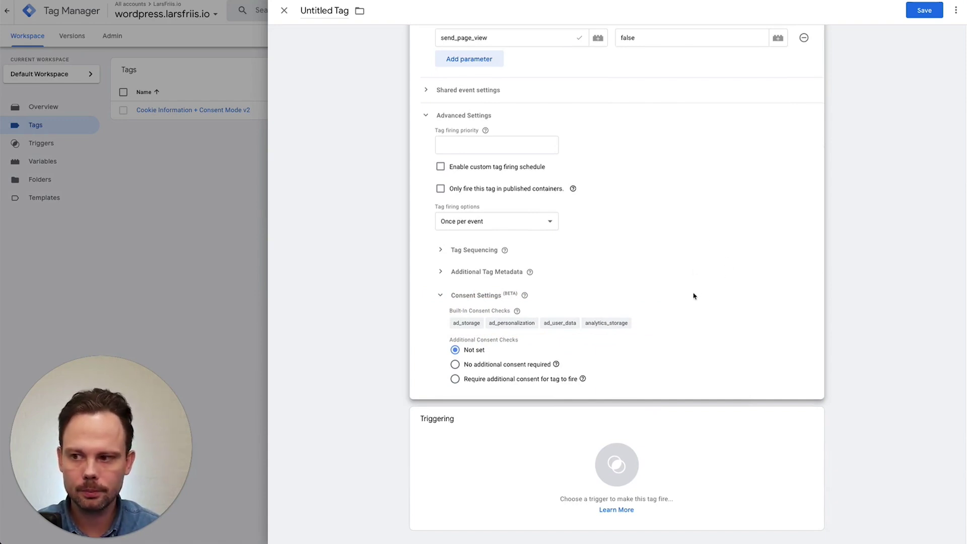
Set the Google Tag to fire on the Initialization - All Pages trigger and save it as GA4 - config.
click(640, 452)
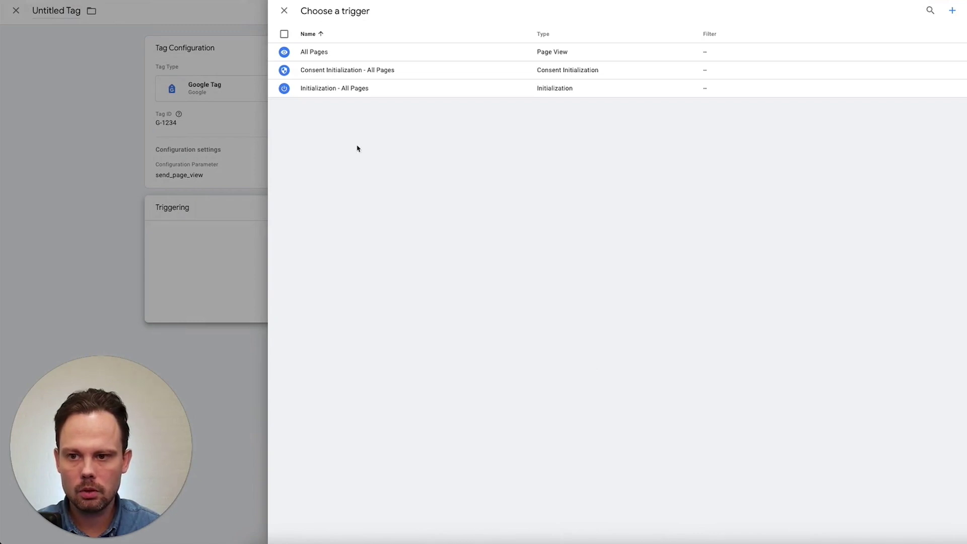
click(328, 93)
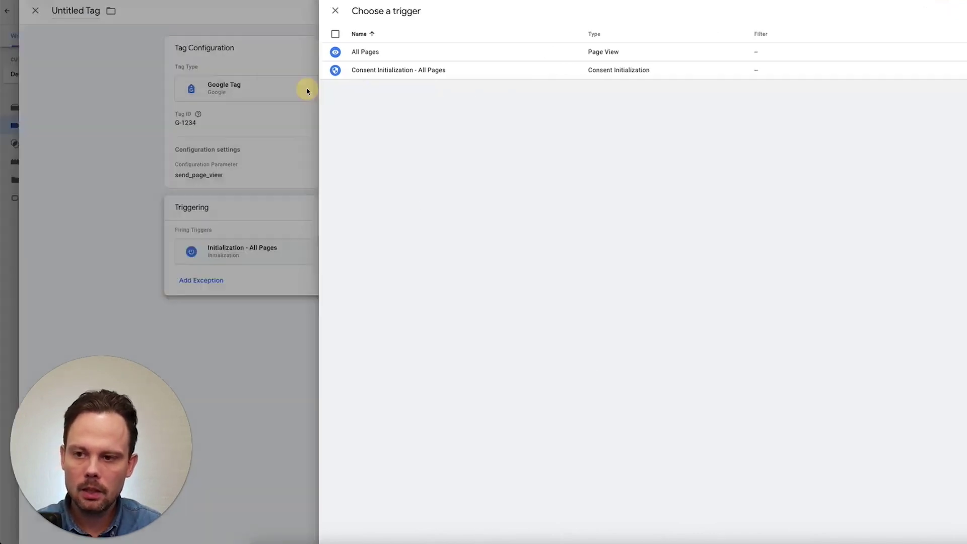
click(921, 16)
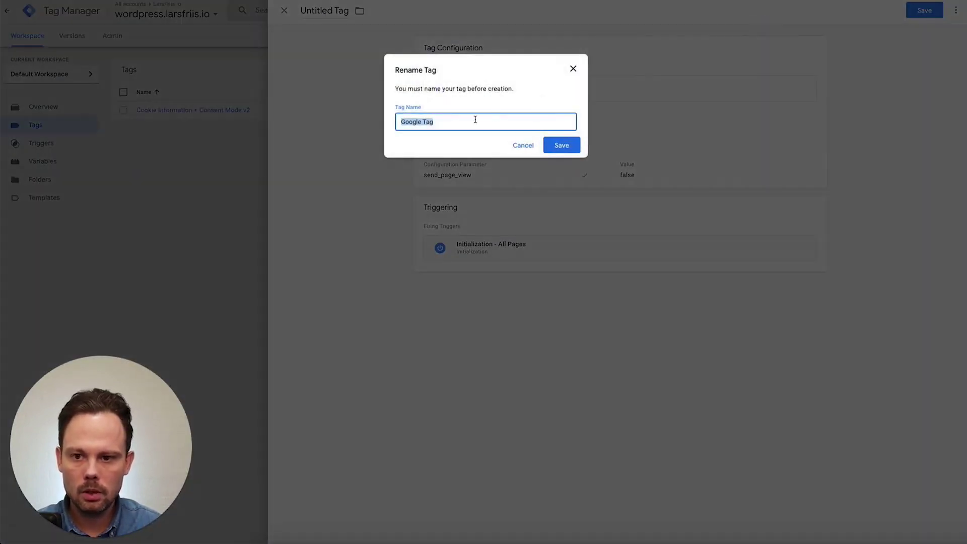
click(474, 119)
key(super+a)
text(G)
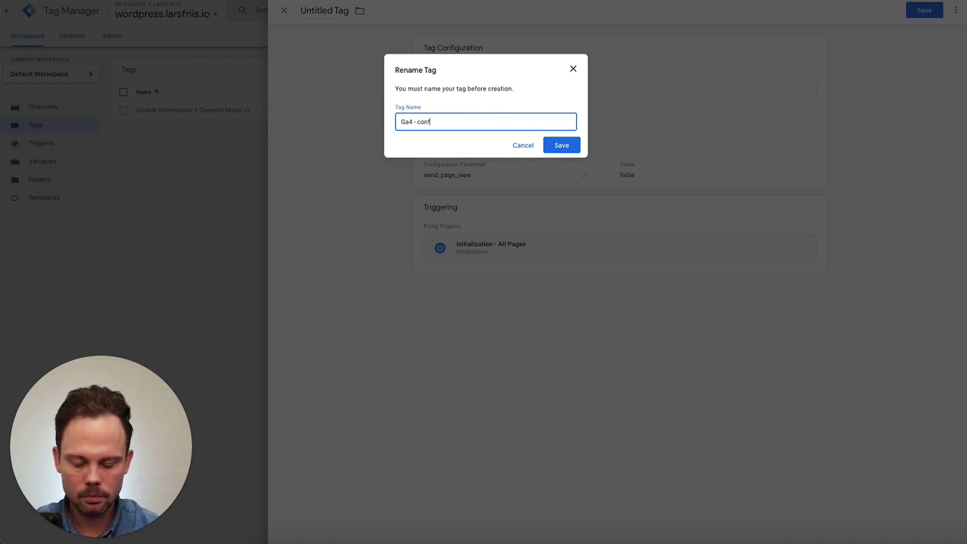
text(a4 - config)
click(409, 122)
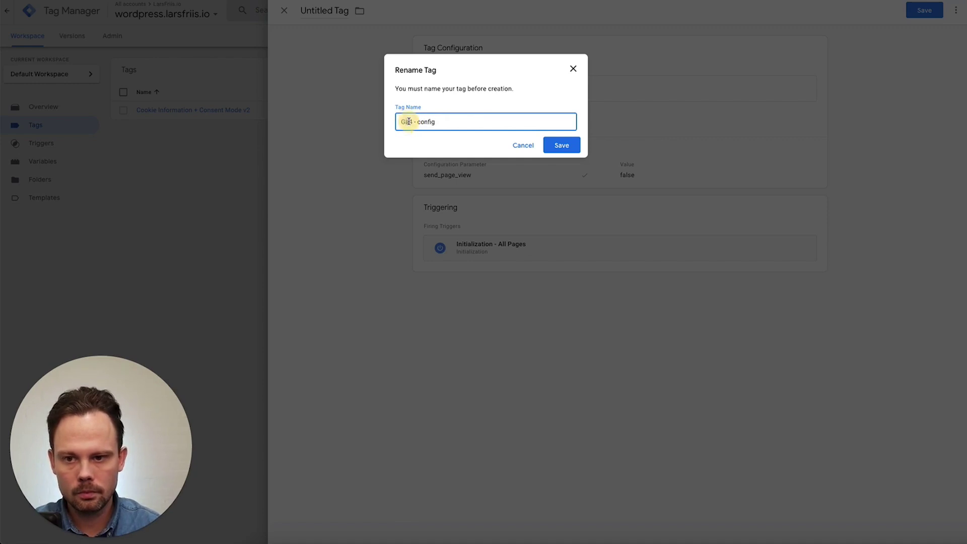
key(BackSpace)
text(A)
key(Return)
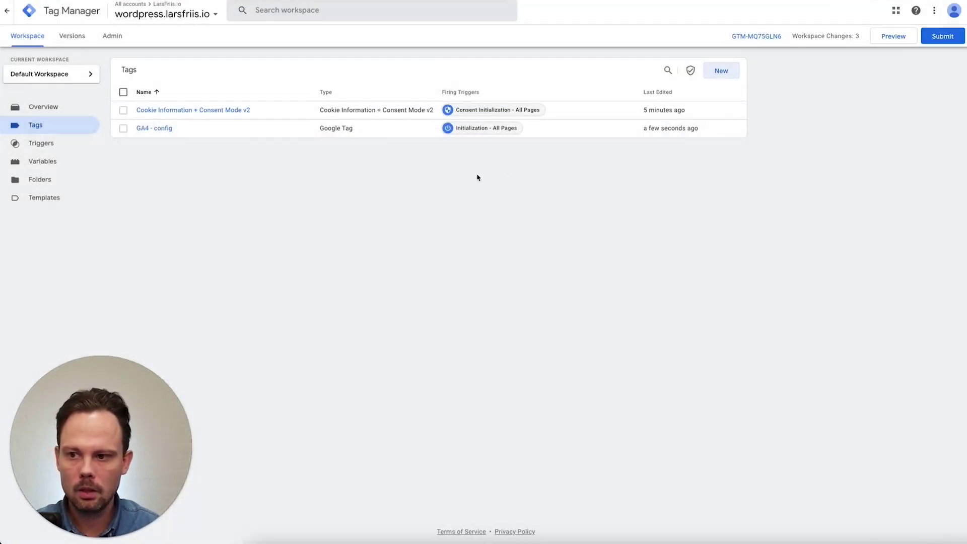
Create a new tag of the type Google Analytics: GA4 Event.
click(712, 77)
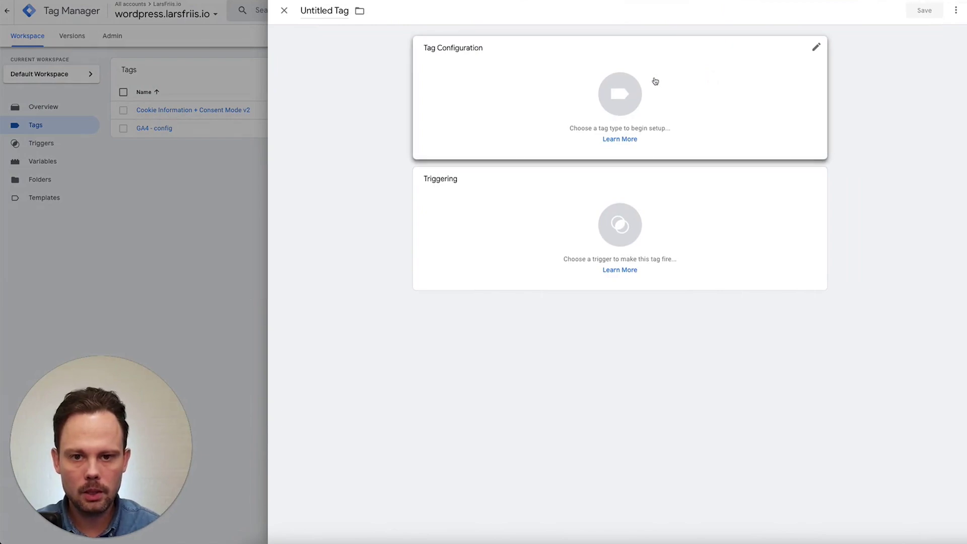
click(629, 115)
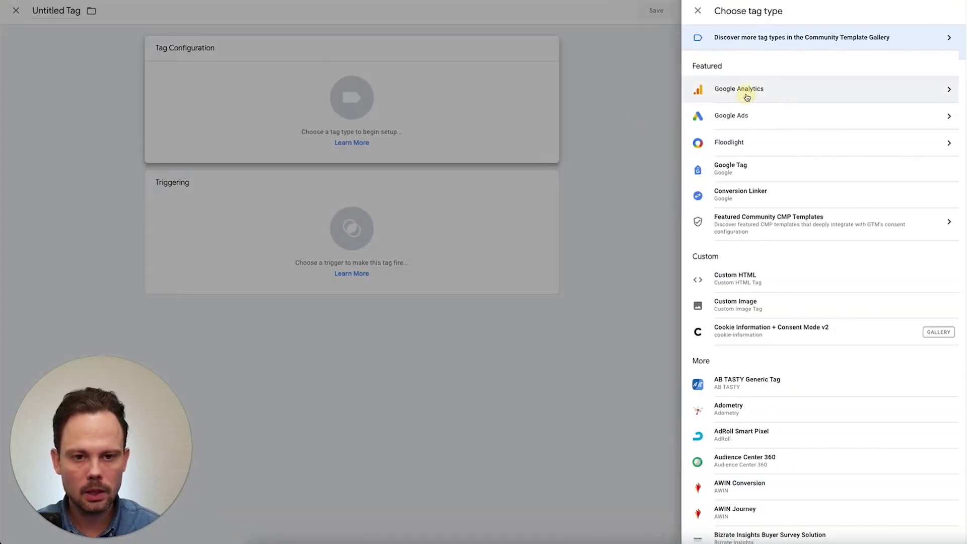
click(745, 92)
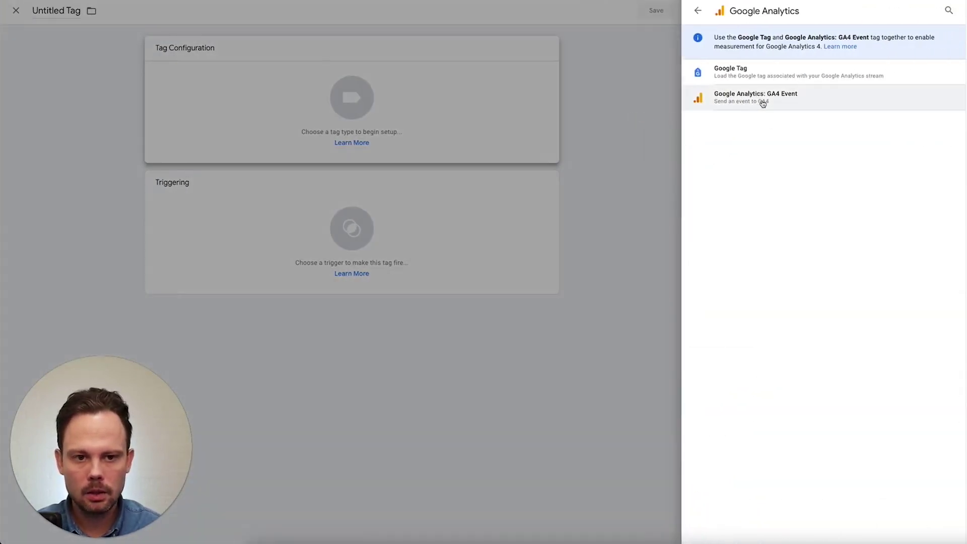
click(759, 100)
Set the GA4 event tag's measurement ID to G-1234 and its event name to page_view.
click(474, 144)
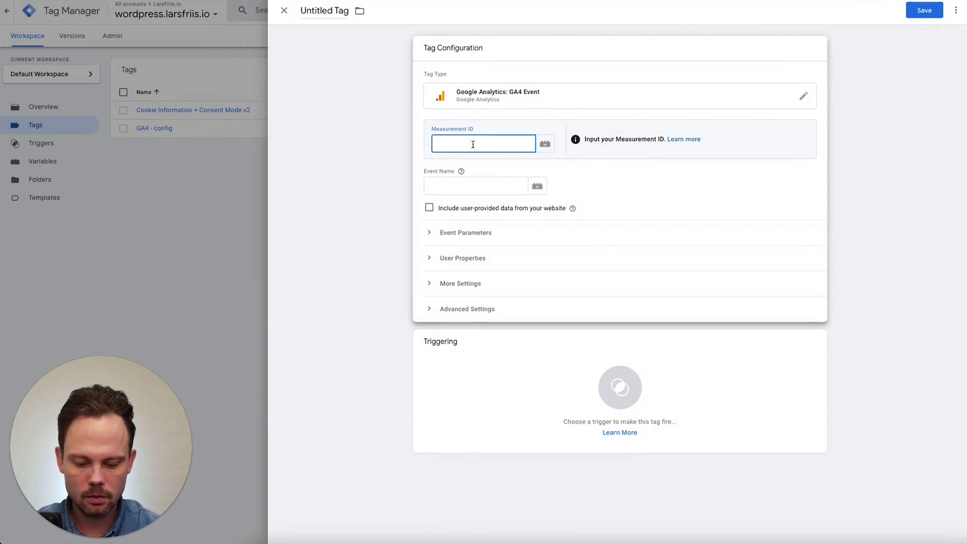
text(G-1234)
click(441, 187)
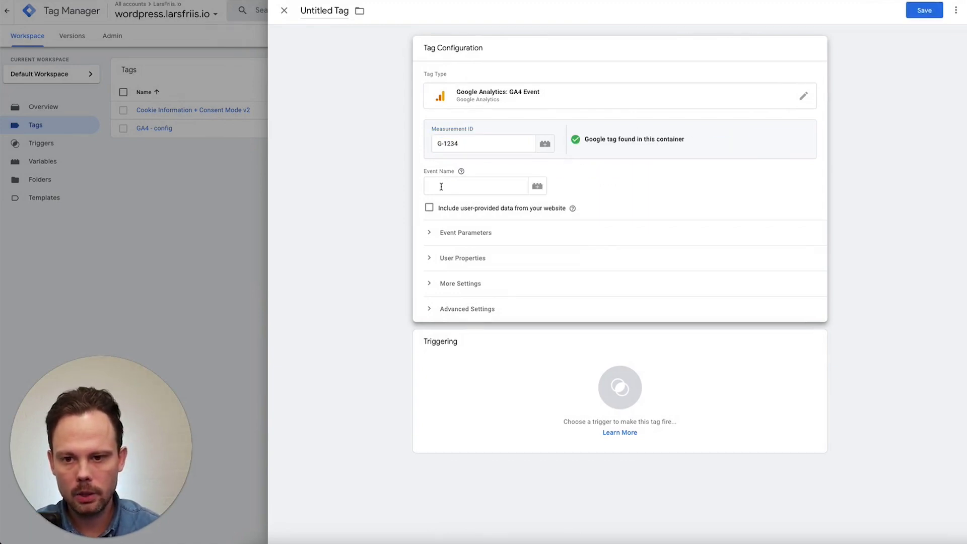
click(441, 186)
text(page_view)
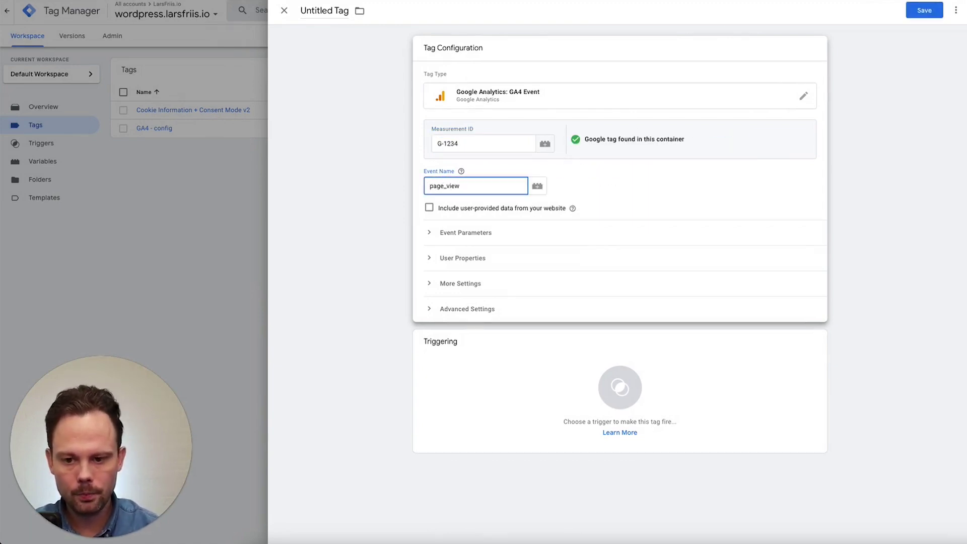
Assign the All Pages trigger to the GA4 event tag and check its consent settings under the advanced settings.
click(491, 347)
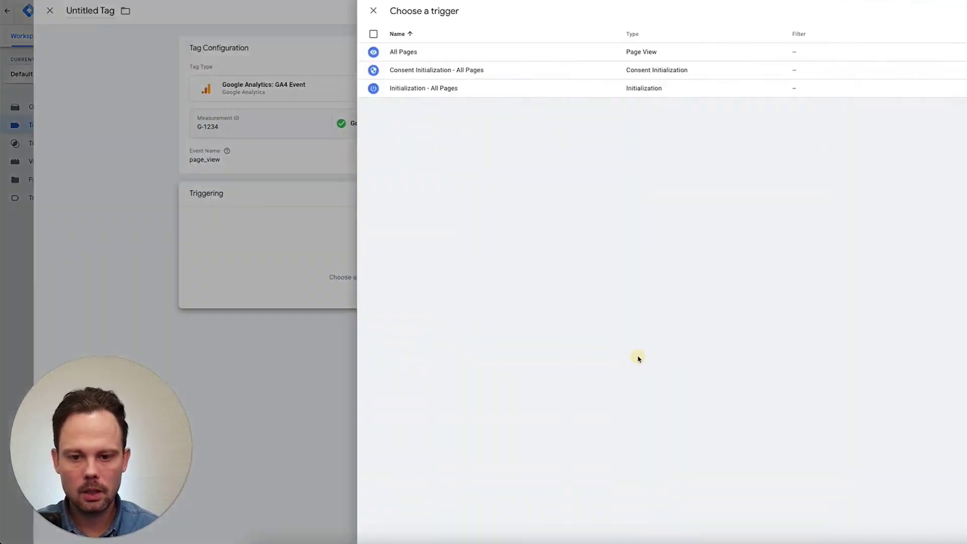
click(372, 56)
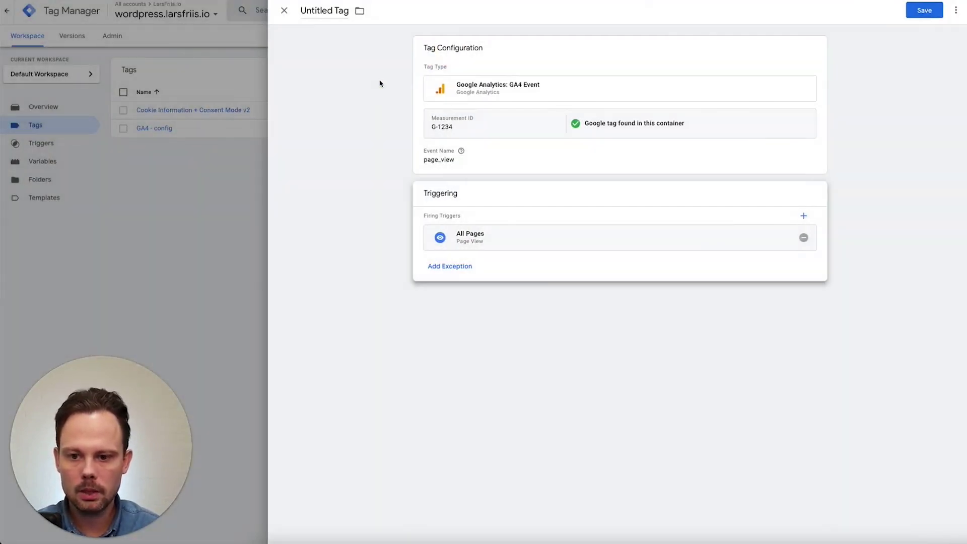
click(439, 164)
click(429, 308)
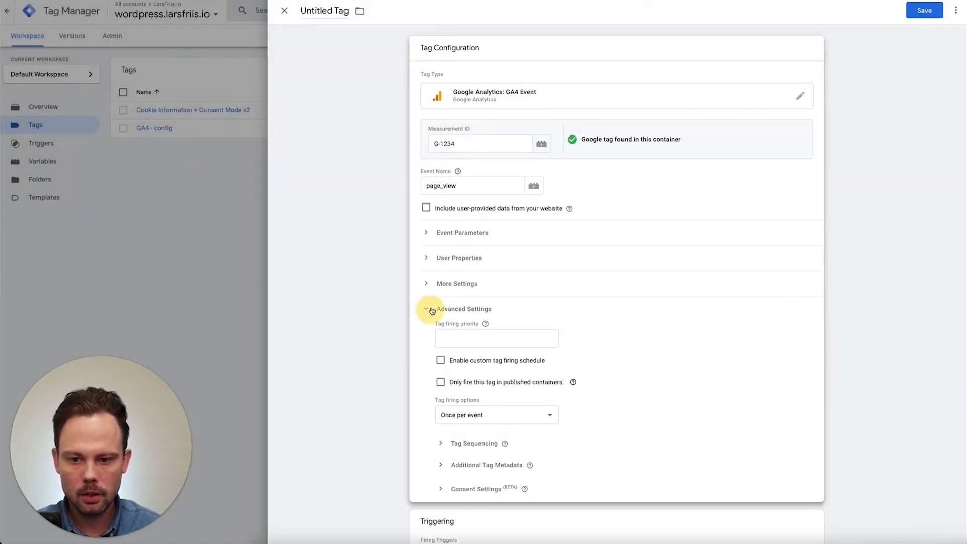
scroll(441, 383, down, 1)
click(445, 425)
scroll(475, 380, down, 2)
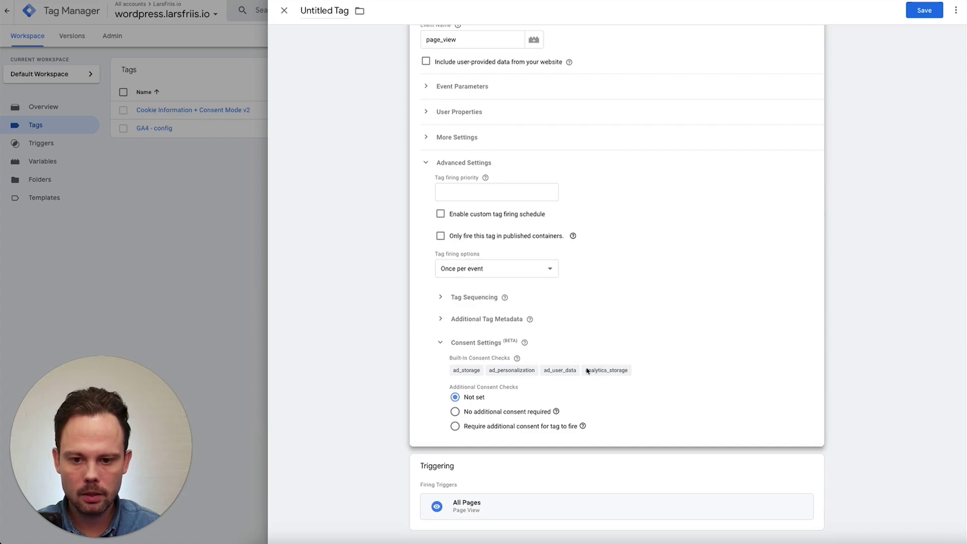
Save the GA4 event tag under the name GA4 - page_view.
click(924, 10)
click(472, 122)
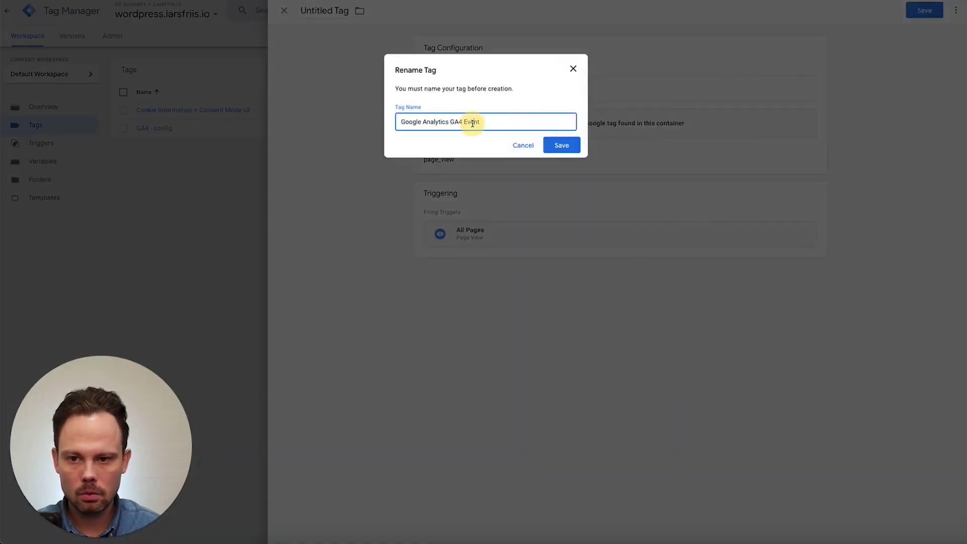
triple_click(472, 122)
text(GA4 - page_view)
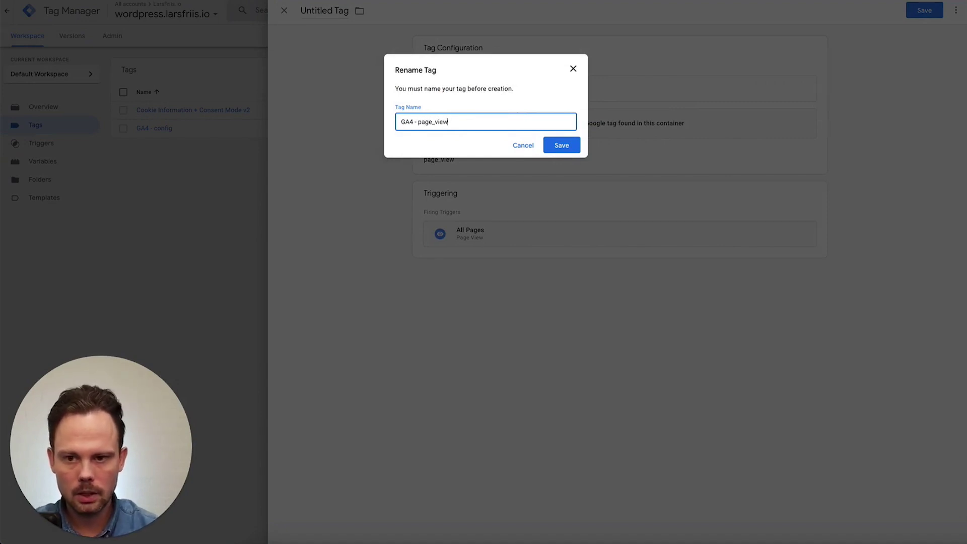
click(564, 146)
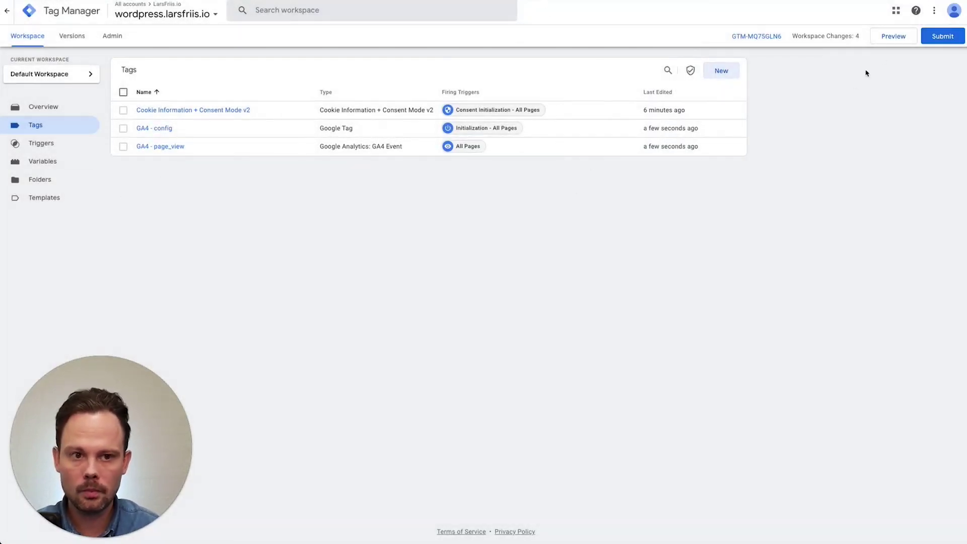
Preview the container and examine the consent state at Set and Initialization and the tags fired at Initialization and Container Loaded.
click(892, 37)
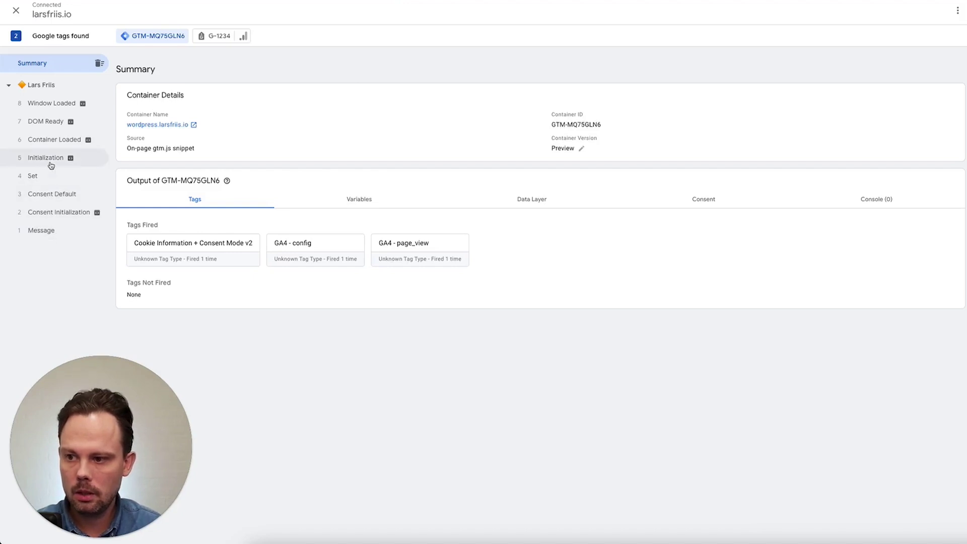
click(691, 199)
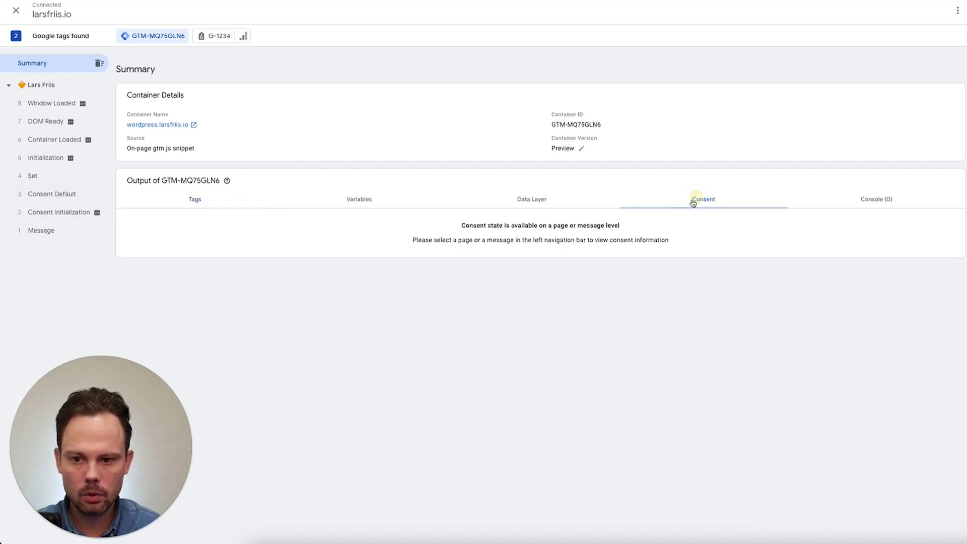
click(42, 171)
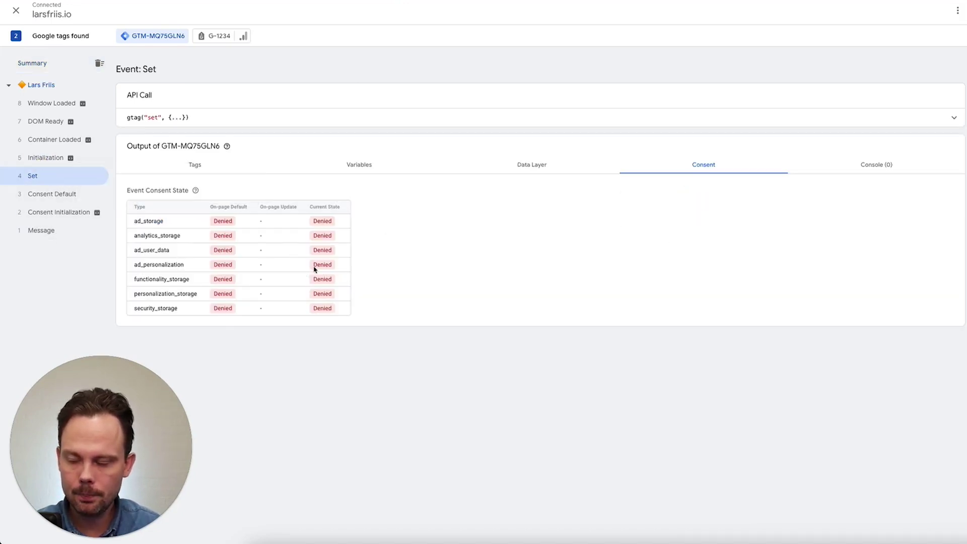
click(41, 160)
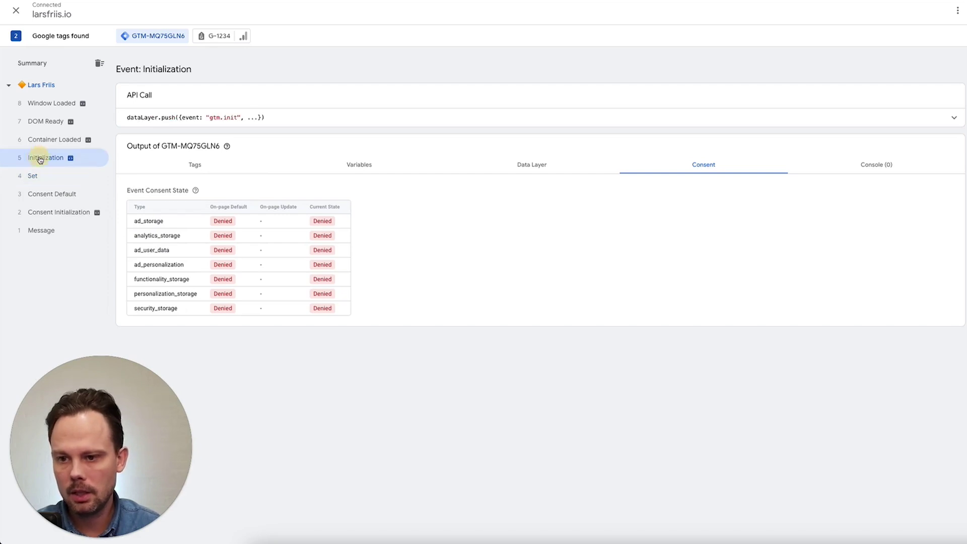
click(195, 165)
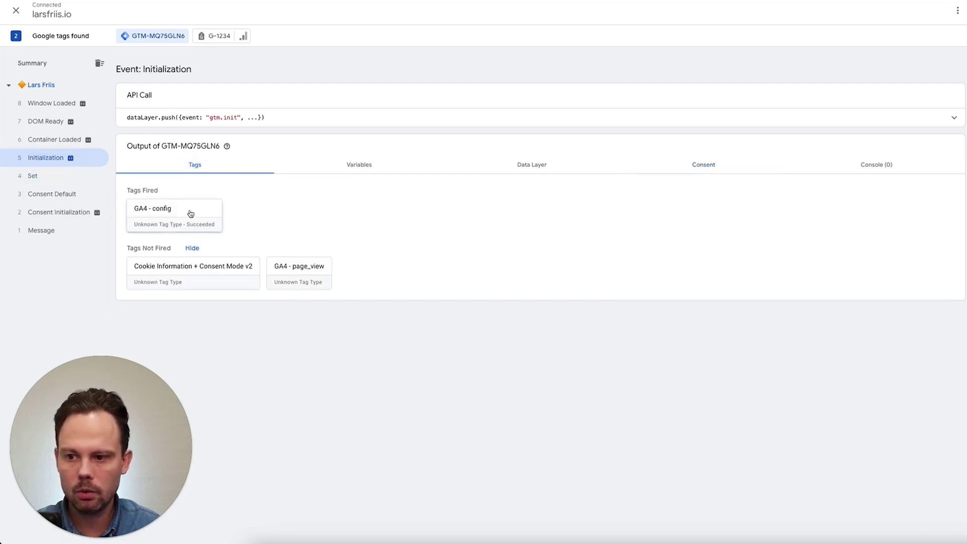
click(43, 144)
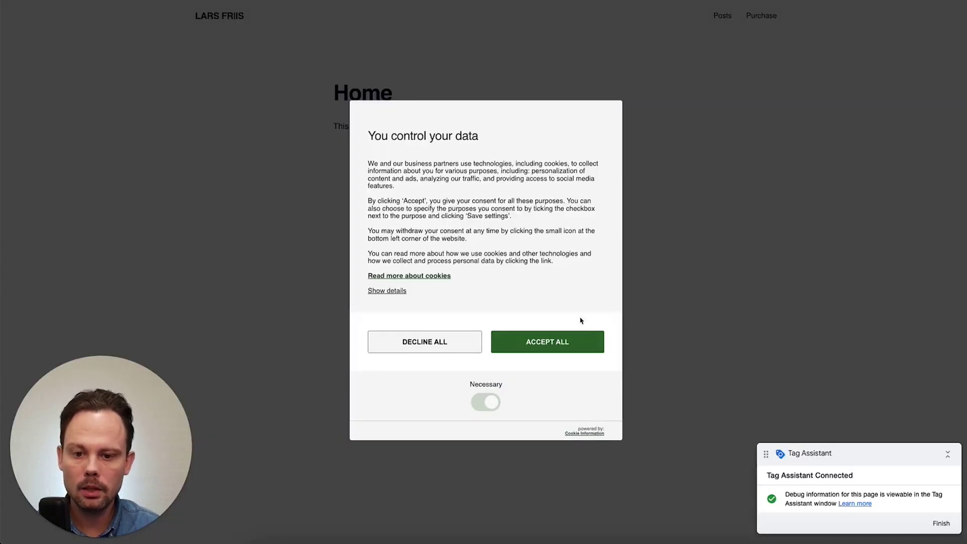
Accept all cookies in the website's consent banner and compare the consent states of the Consent Update and Consent Default events.
click(558, 345)
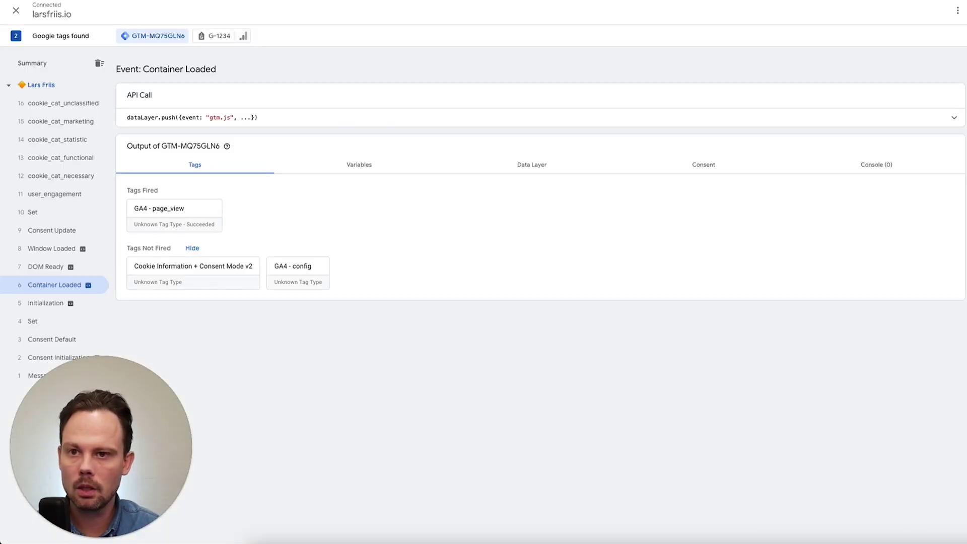
click(51, 233)
click(698, 168)
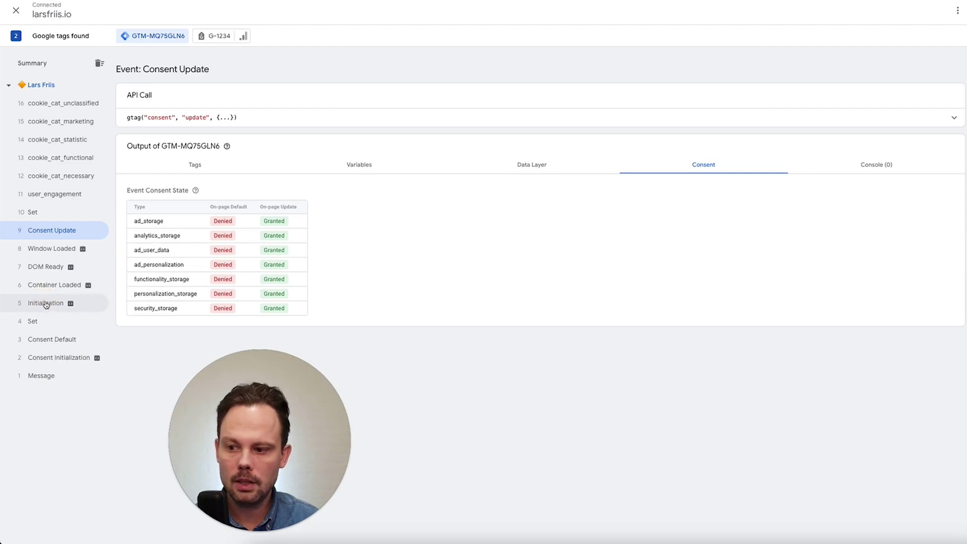
click(54, 340)
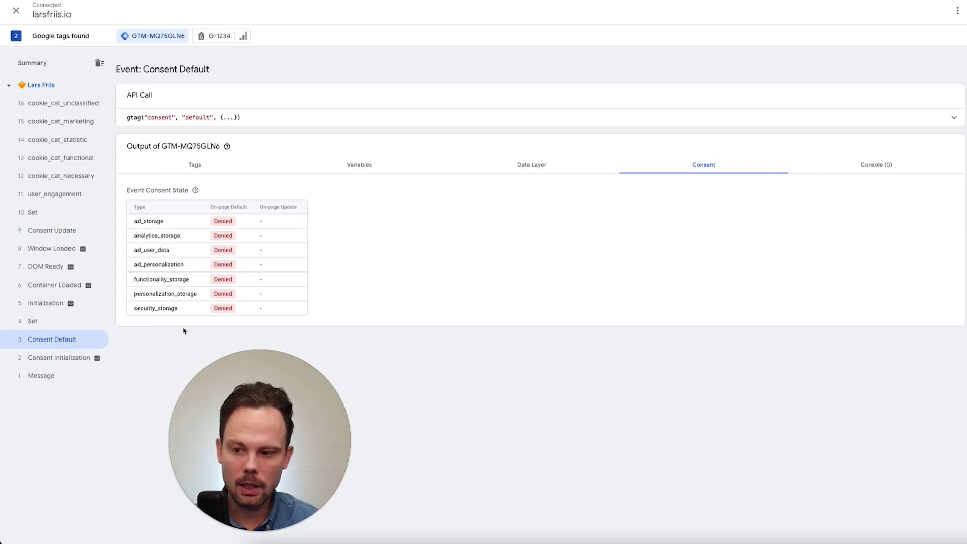
mouse_move(188, 324)
mouse_down()
mouse_move(141, 331)
mouse_move(194, 341)
mouse_move(190, 325)
mouse_up()
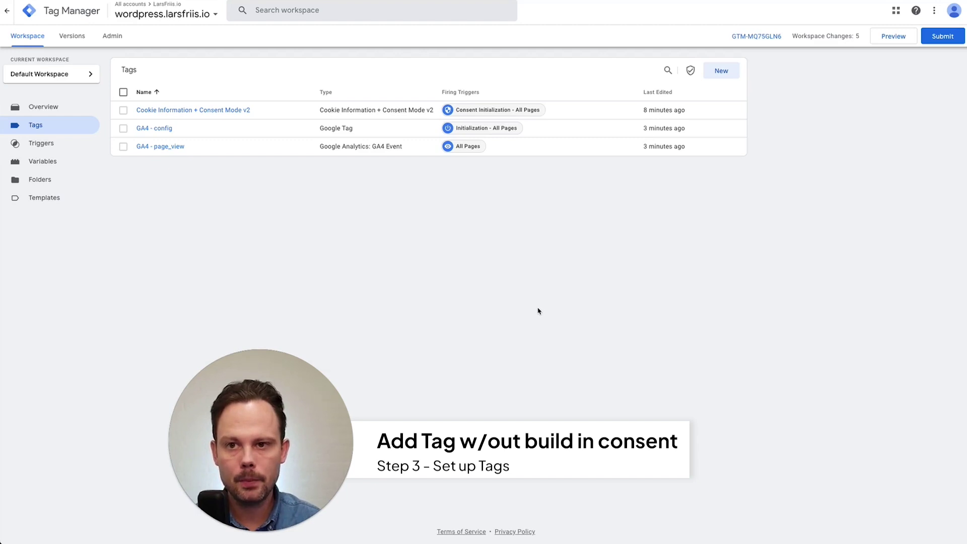
Return to the Tag Manager workspace and create a new tag of the type LinkedIn InsightTag 2.0.
click(721, 72)
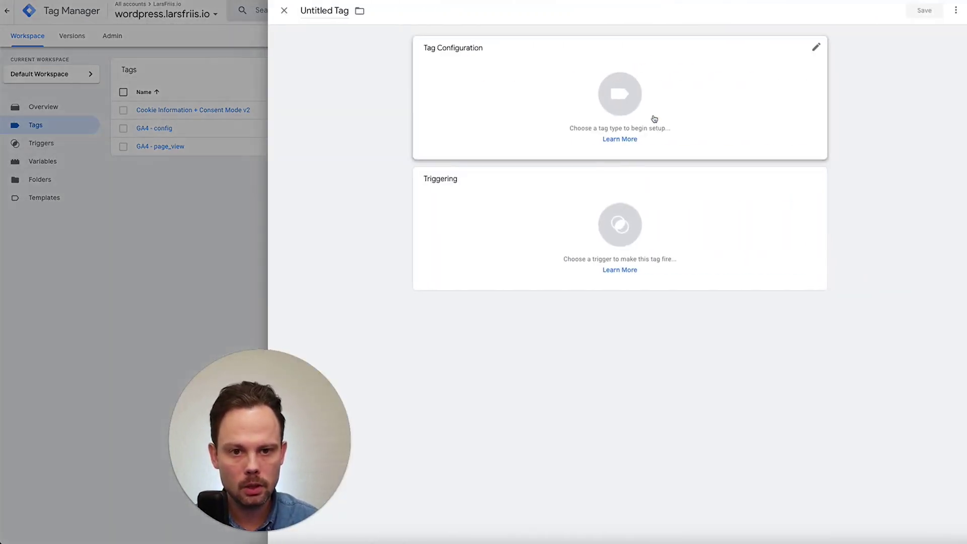
click(654, 118)
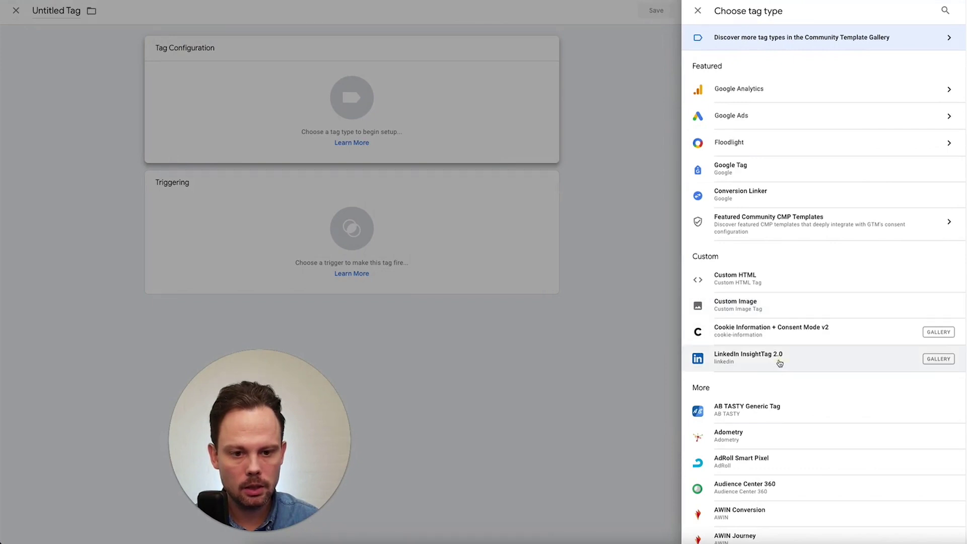
click(779, 363)
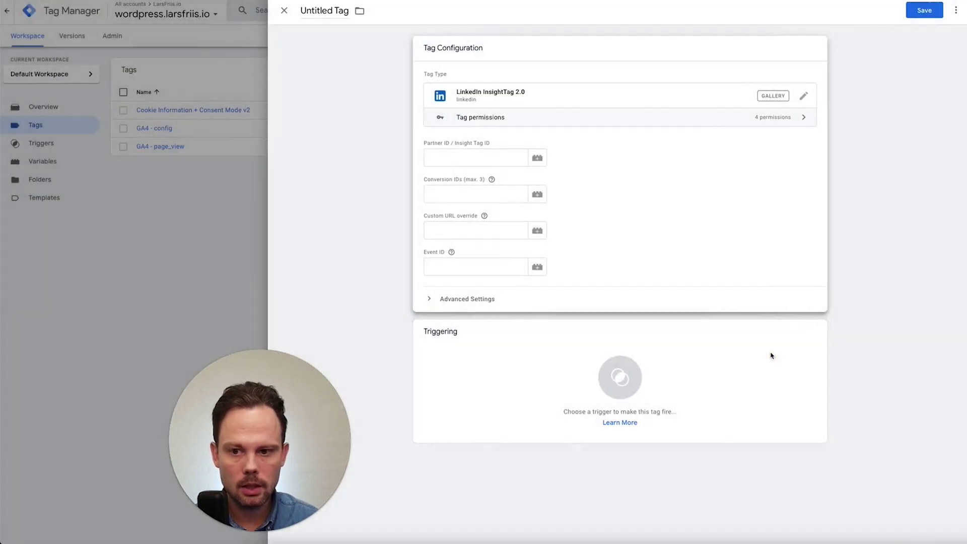
Name the LinkedIn InsightTag tag Linkedin page_view.
click(324, 11)
text(Linked)
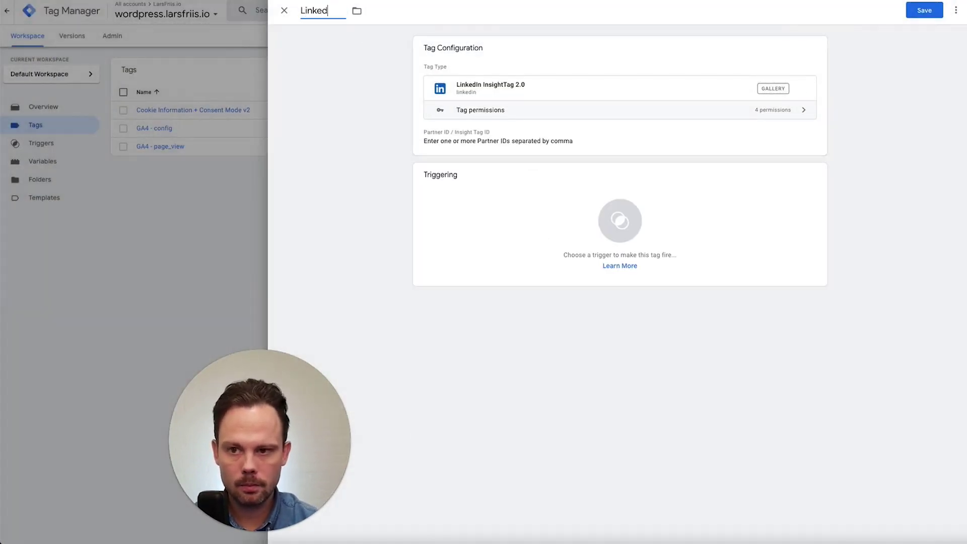
text(in tag)
key(BackSpace)
key(BackSpace)
key(BackSpace)
key(BackSpace)
text(pa)
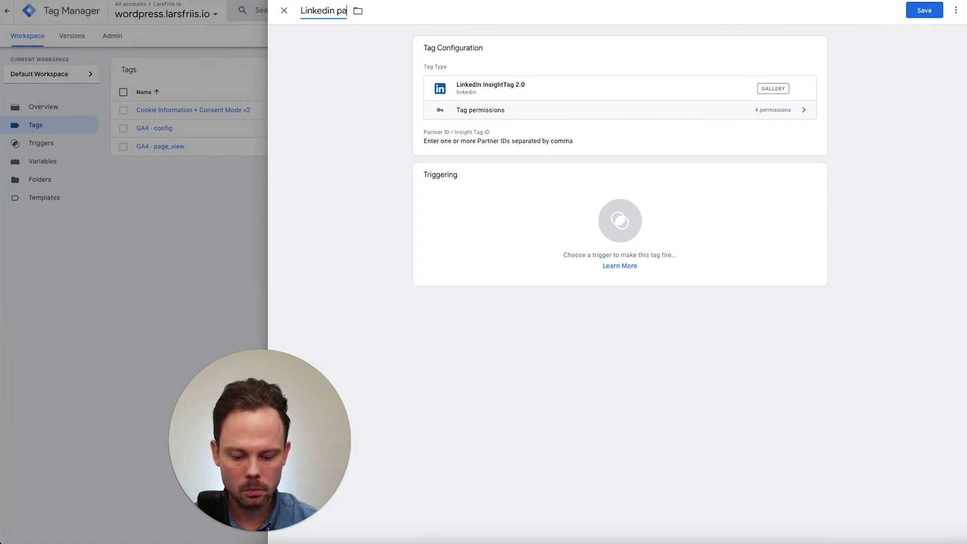
text(ge_view)
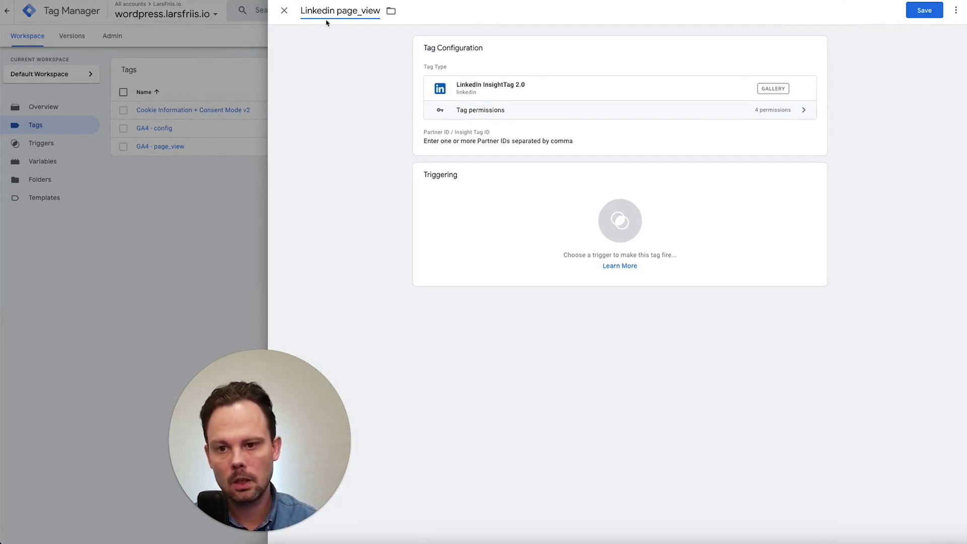
Require additional consent for ad_storage before the Linkedin page_view tag fires, in the tag's advanced consent settings.
click(491, 153)
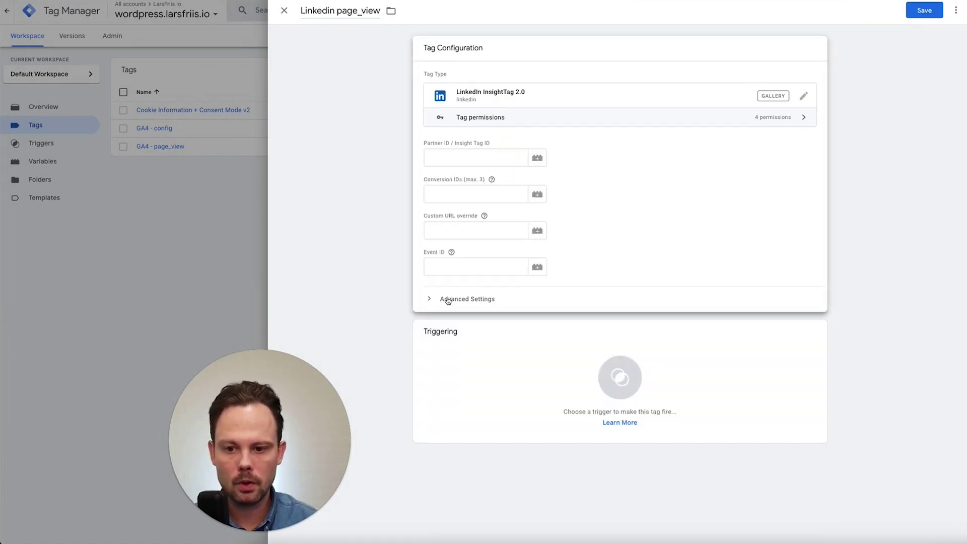
click(447, 301)
scroll(443, 317, down, 2)
click(443, 409)
mouse_move(513, 371)
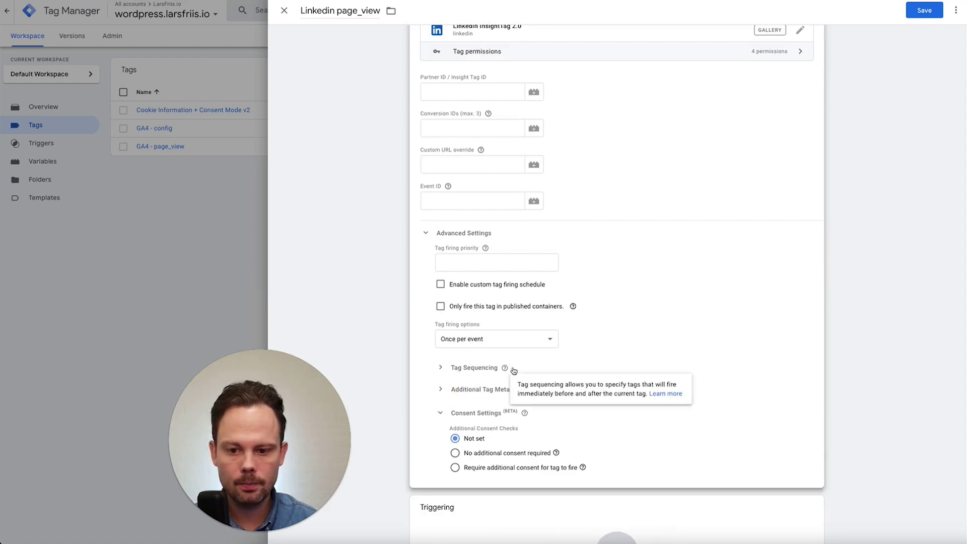
scroll(504, 375, down, 2)
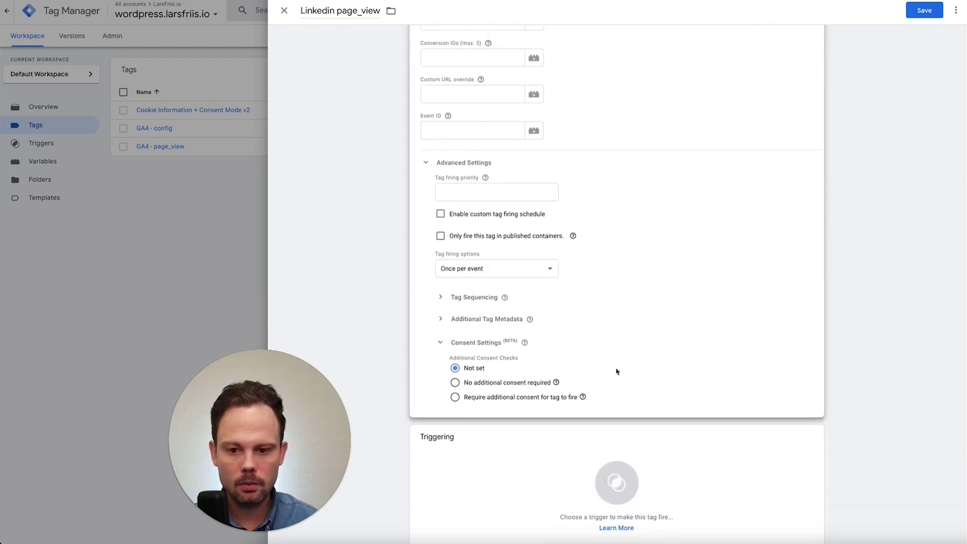
mouse_move(616, 369)
mouse_down()
mouse_move(437, 355)
mouse_move(432, 396)
mouse_move(527, 416)
mouse_move(611, 384)
mouse_move(615, 369)
mouse_up()
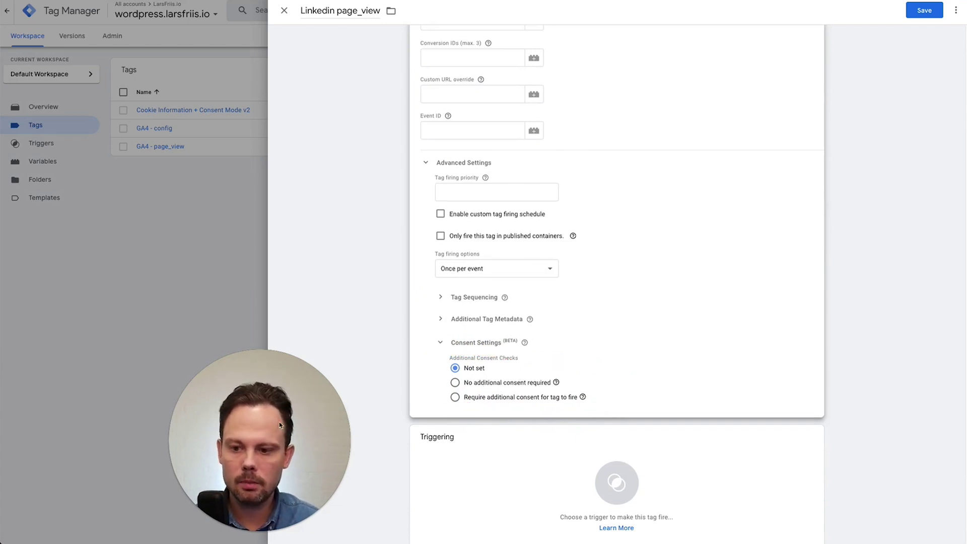
drag(271, 453, 125, 454)
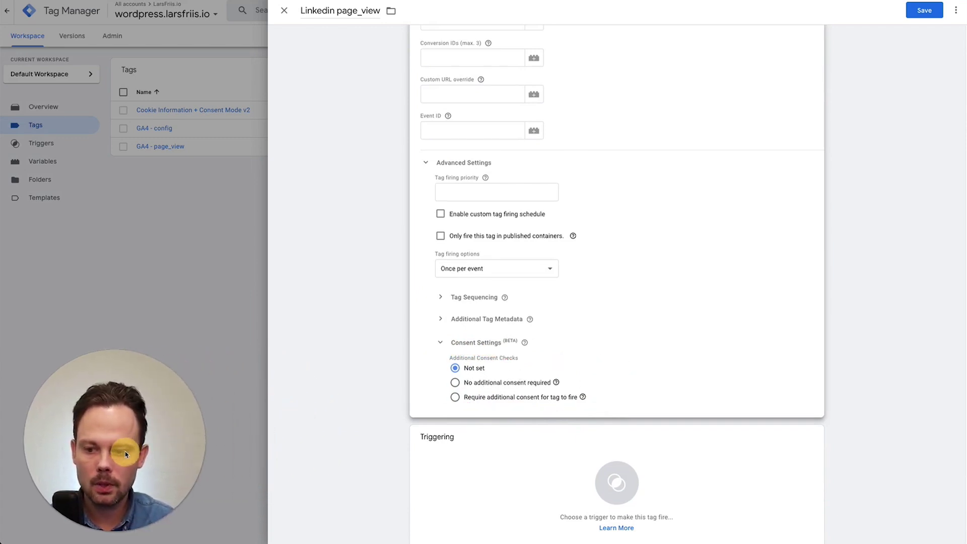
click(454, 397)
click(478, 411)
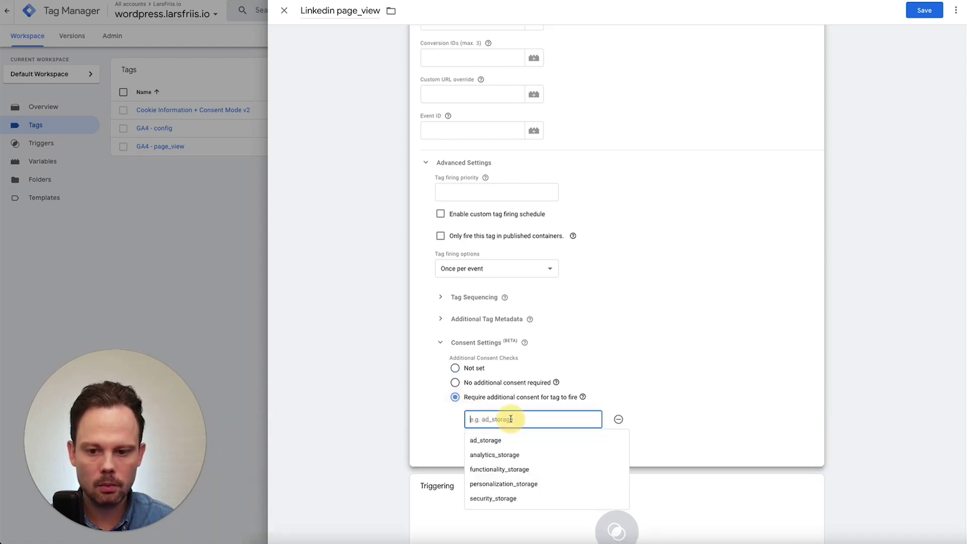
click(514, 442)
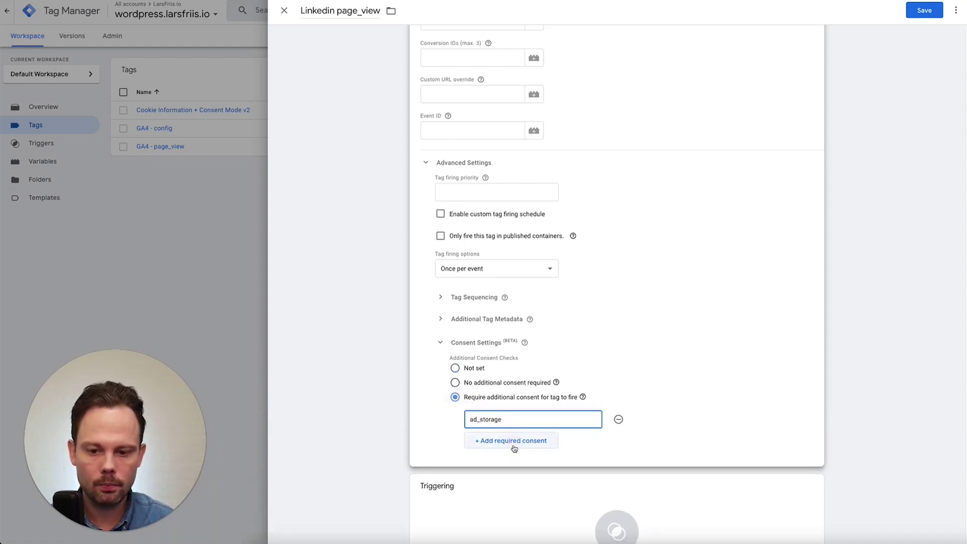
click(514, 442)
click(519, 446)
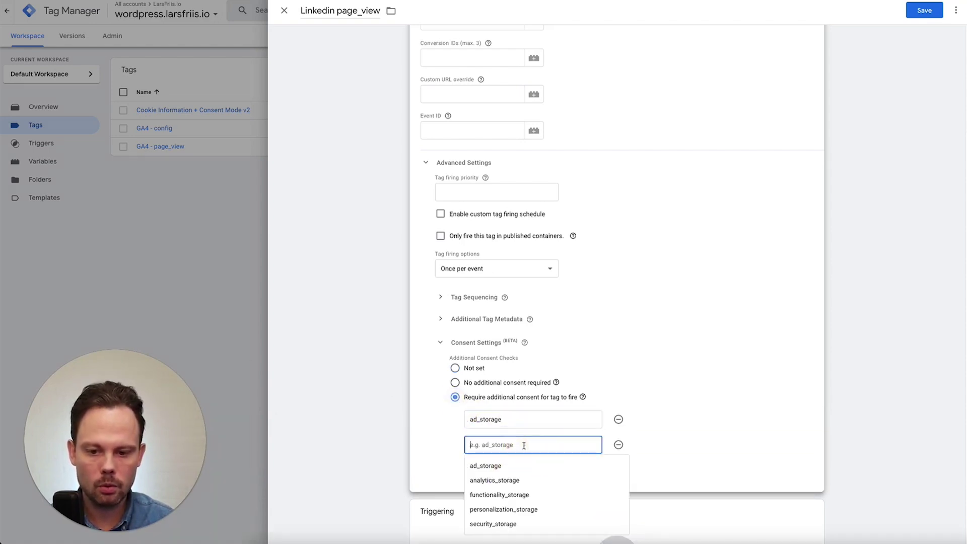
click(526, 480)
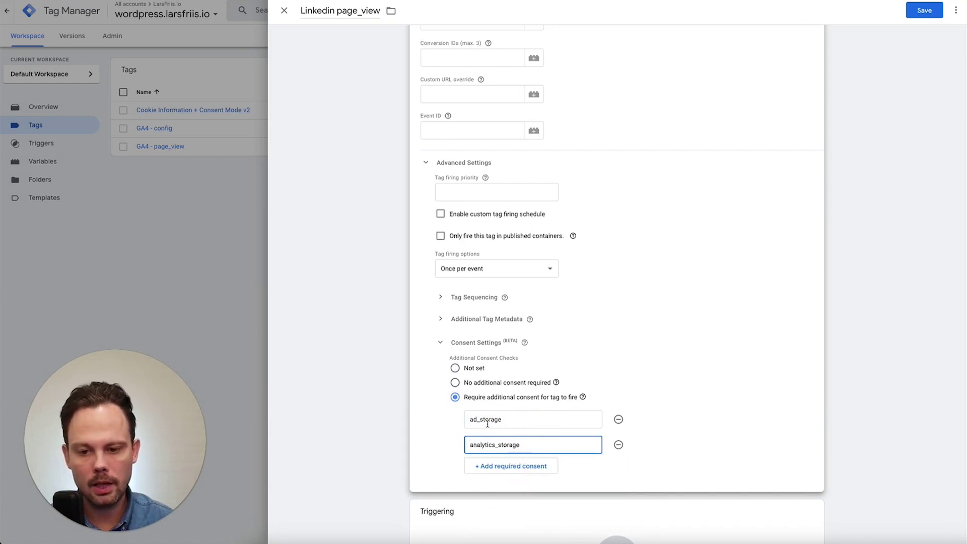
click(619, 445)
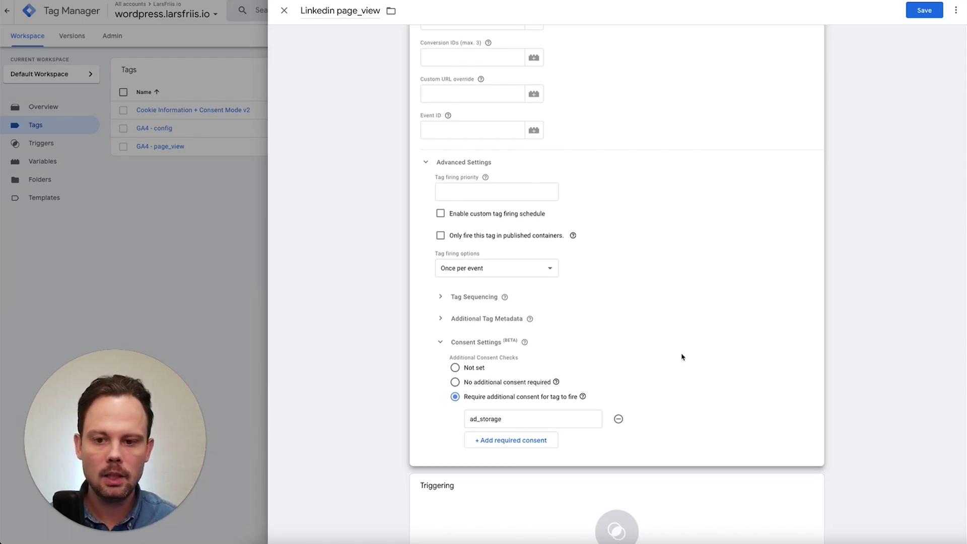
Assign the All Pages trigger to the Linkedin page_view tag and save the tag.
scroll(682, 382, down, 2)
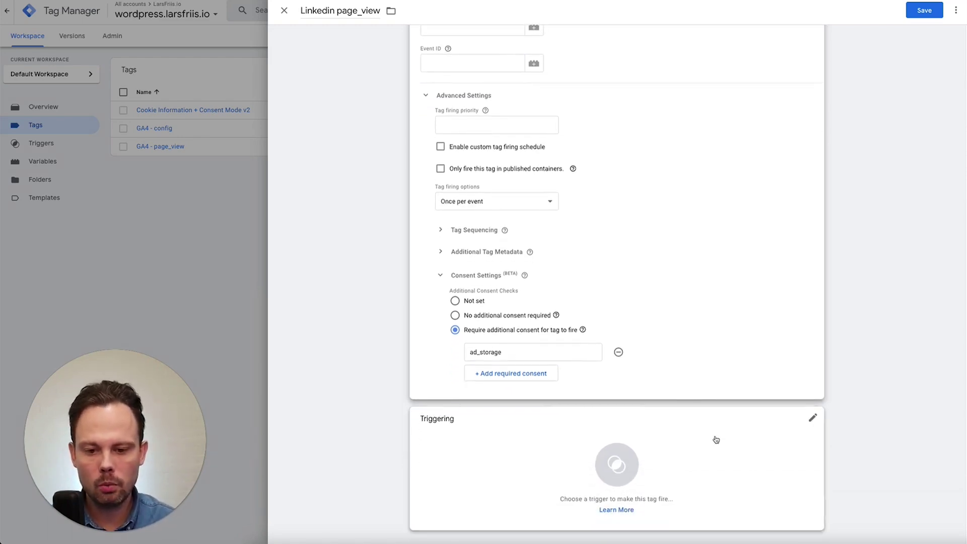
click(657, 448)
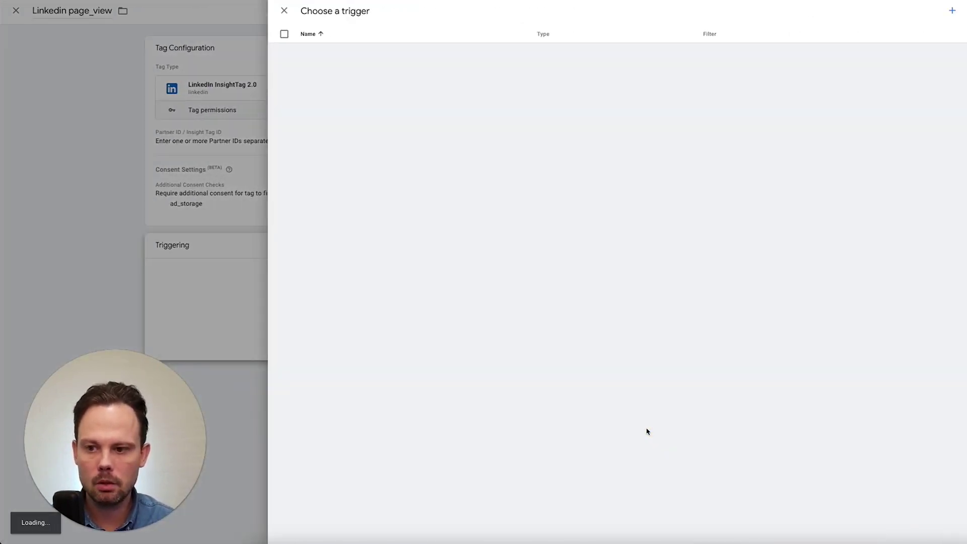
click(343, 53)
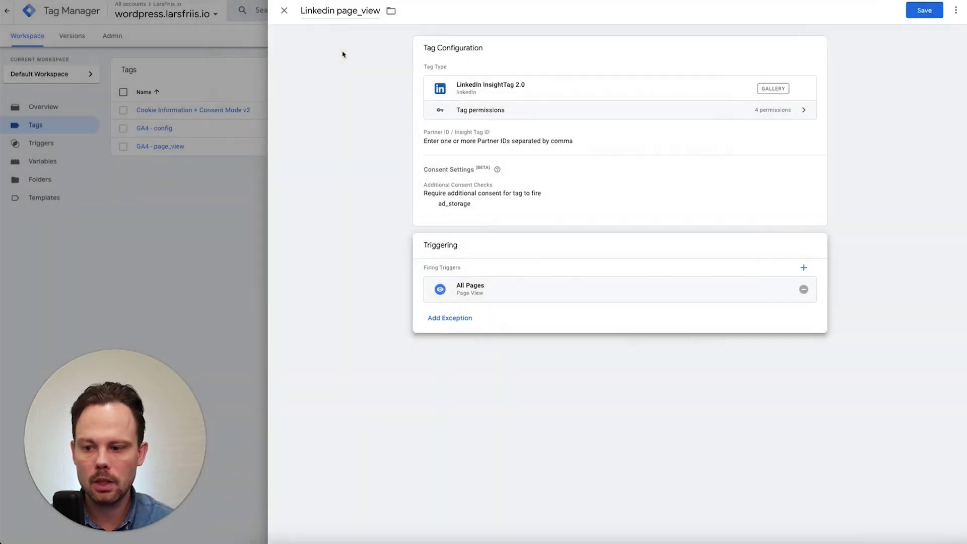
click(925, 12)
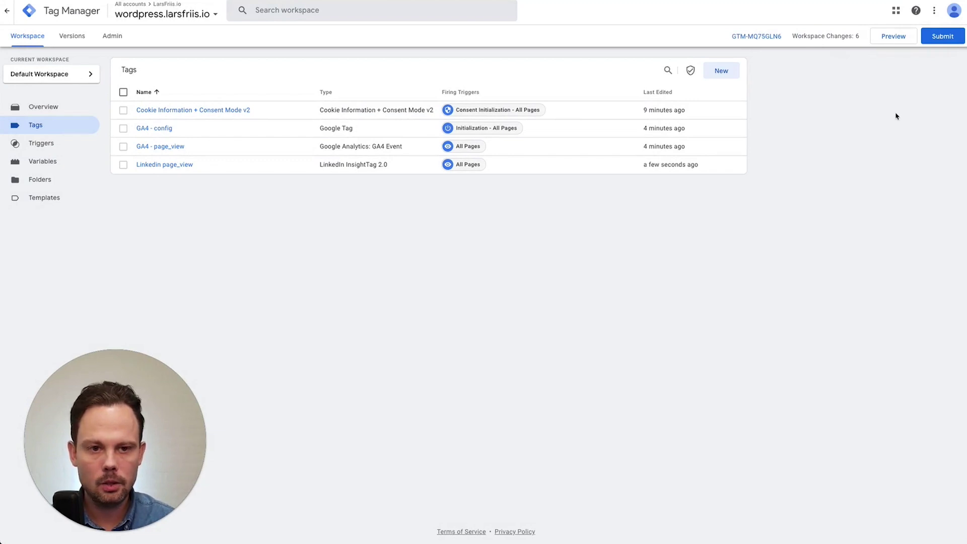
Preview the container and examine the Linkedin page_view tag's firing details and the consent state at Container Loaded.
click(888, 39)
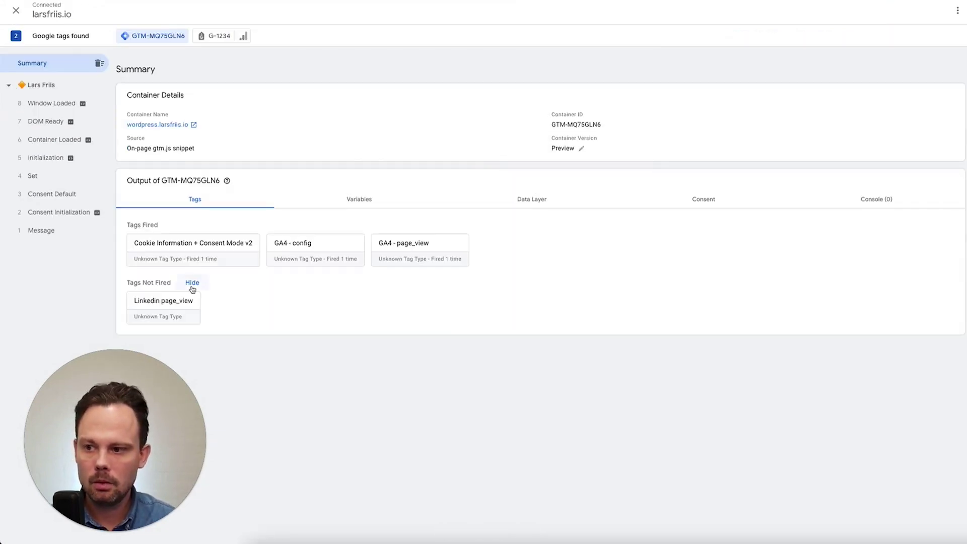
click(60, 140)
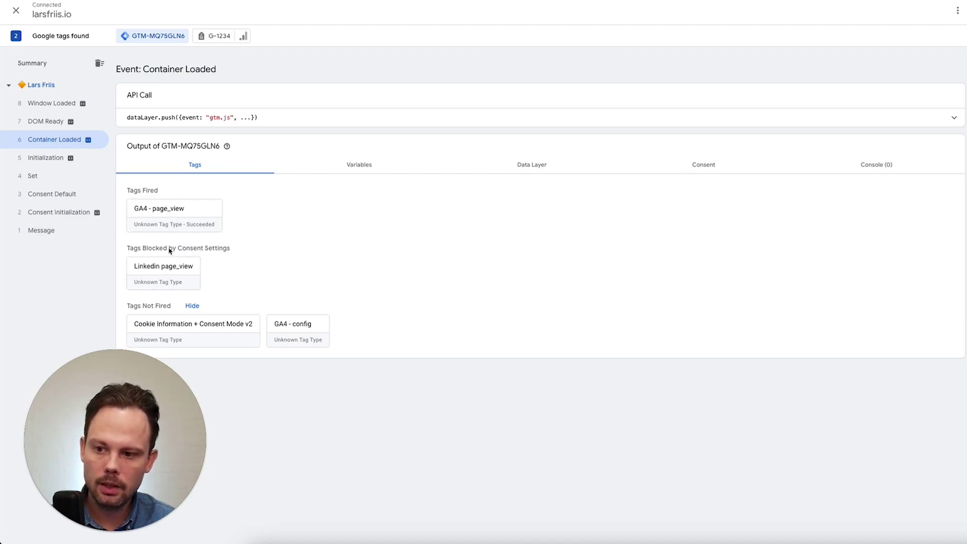
click(187, 280)
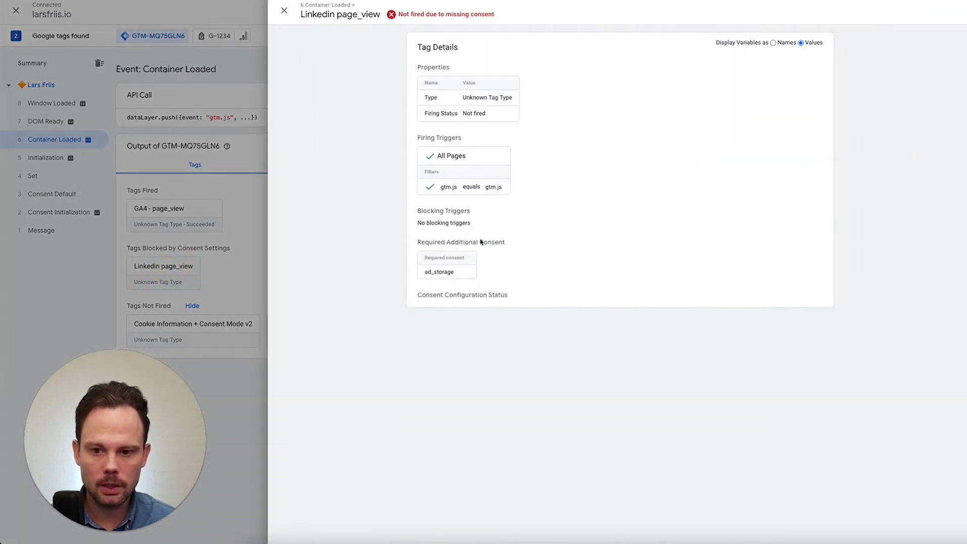
mouse_move(528, 237)
mouse_down()
mouse_move(420, 229)
mouse_move(399, 269)
mouse_move(512, 276)
mouse_move(533, 237)
mouse_up()
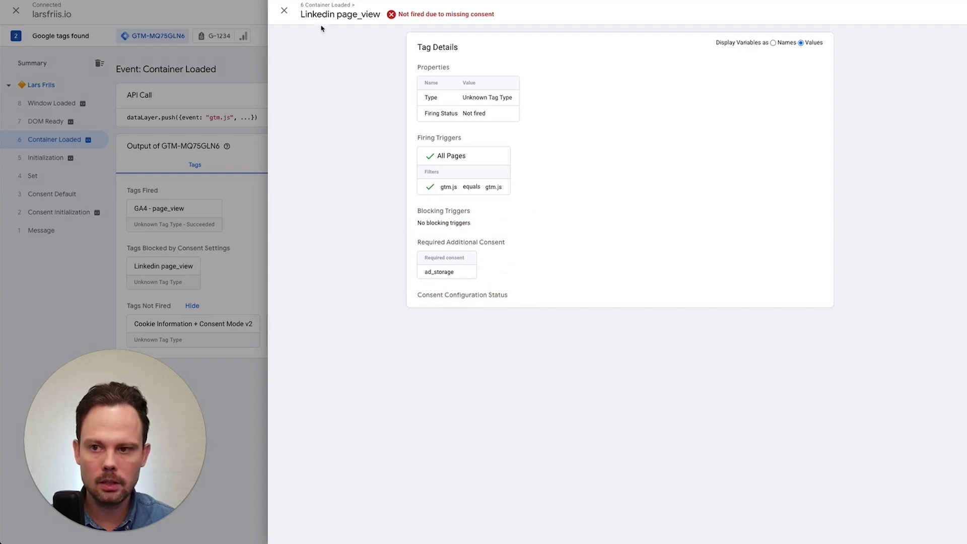
click(284, 10)
click(690, 166)
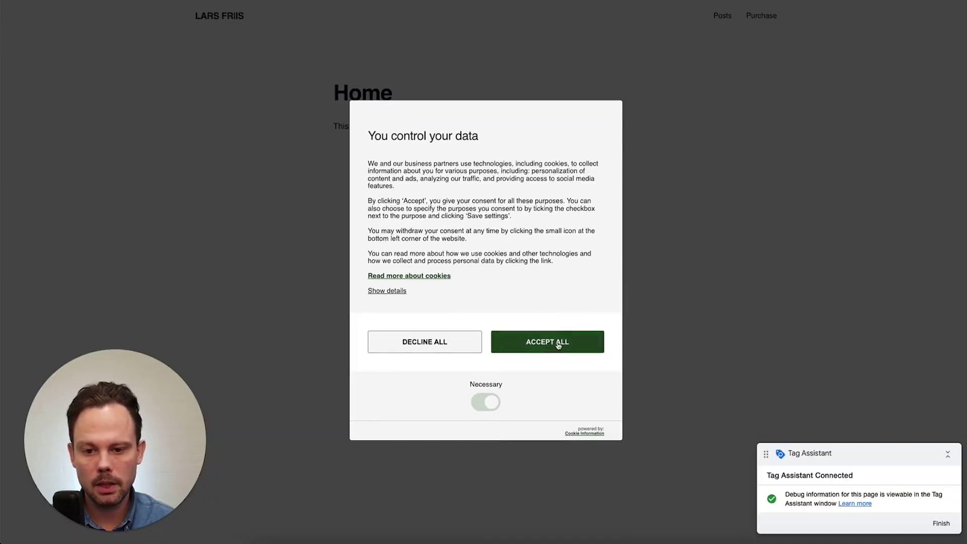
Accept all cookies on the website, examine the Consent Update state, and check the tags at Container Loaded and for the whole page.
click(563, 340)
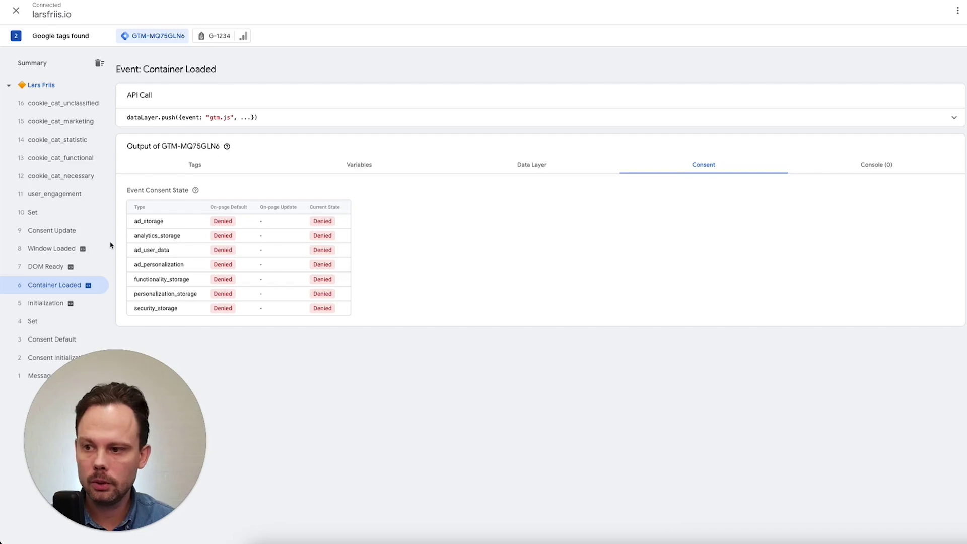
click(55, 233)
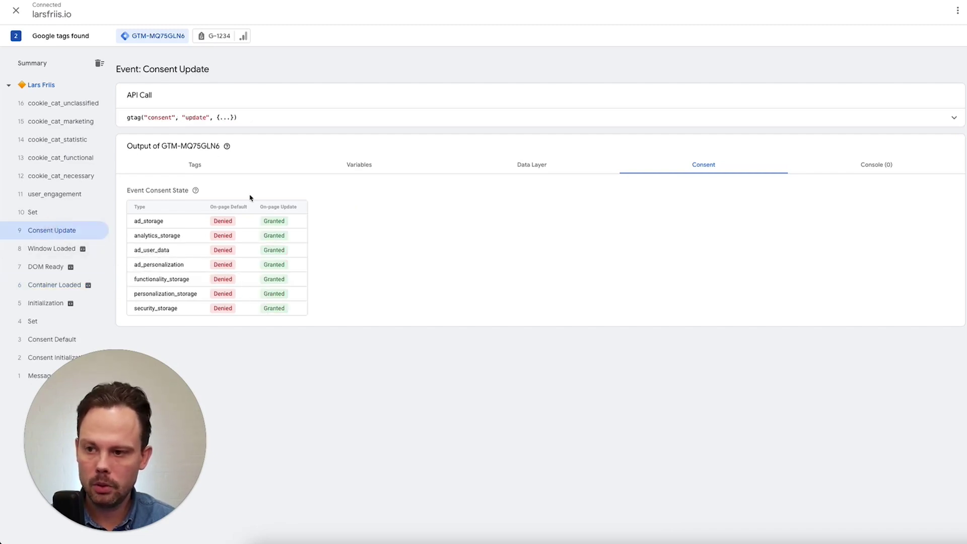
click(55, 285)
click(196, 170)
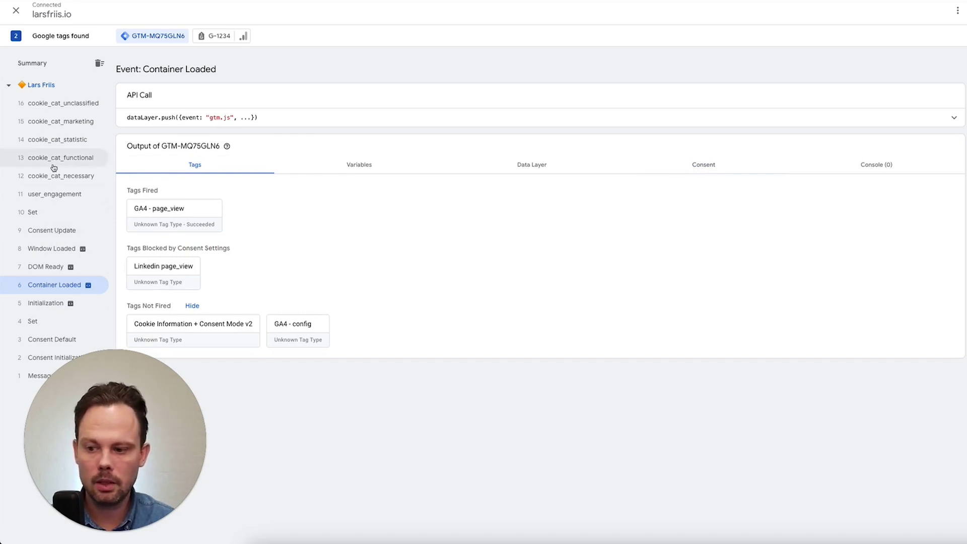
click(47, 86)
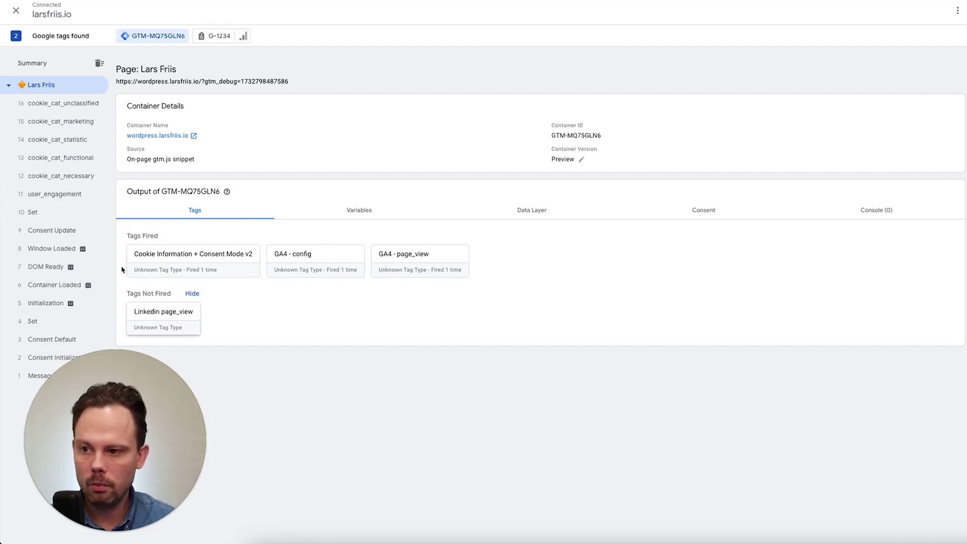
Copy the event name cookie_cat_necessary from that event's API call in the preview.
click(49, 179)
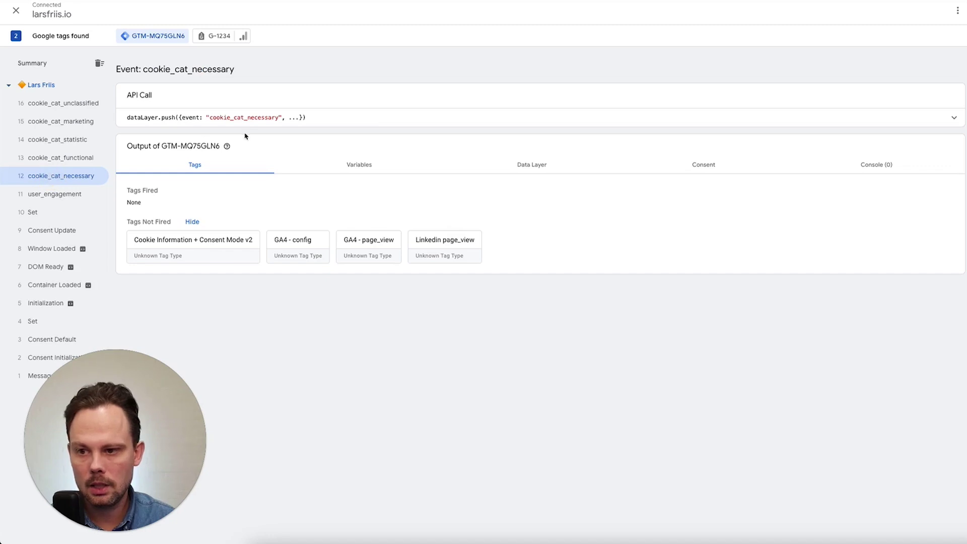
double_click(237, 118)
right_click(238, 119)
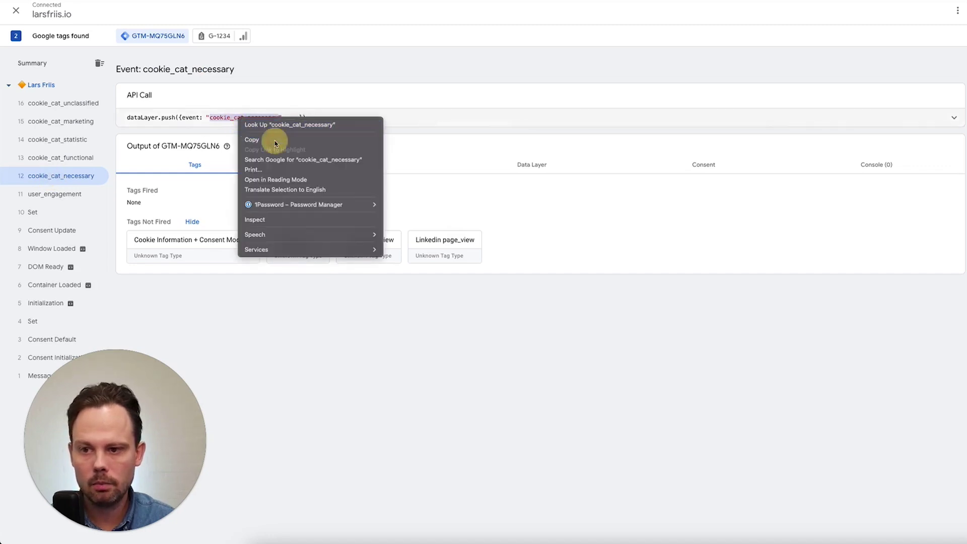
click(272, 140)
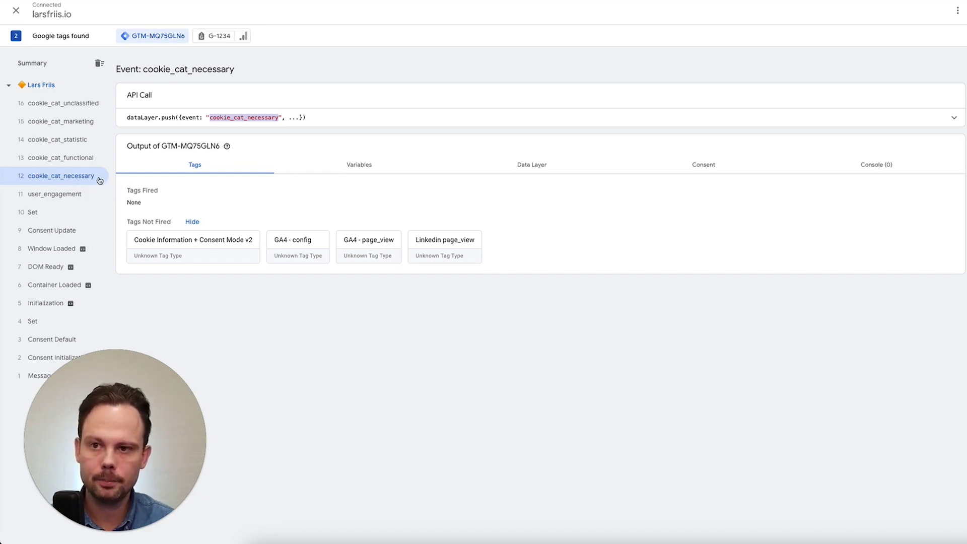
Return to the Tag Manager workspace and remove the All Pages trigger from the Linkedin page_view tag.
key(alt+Tab)
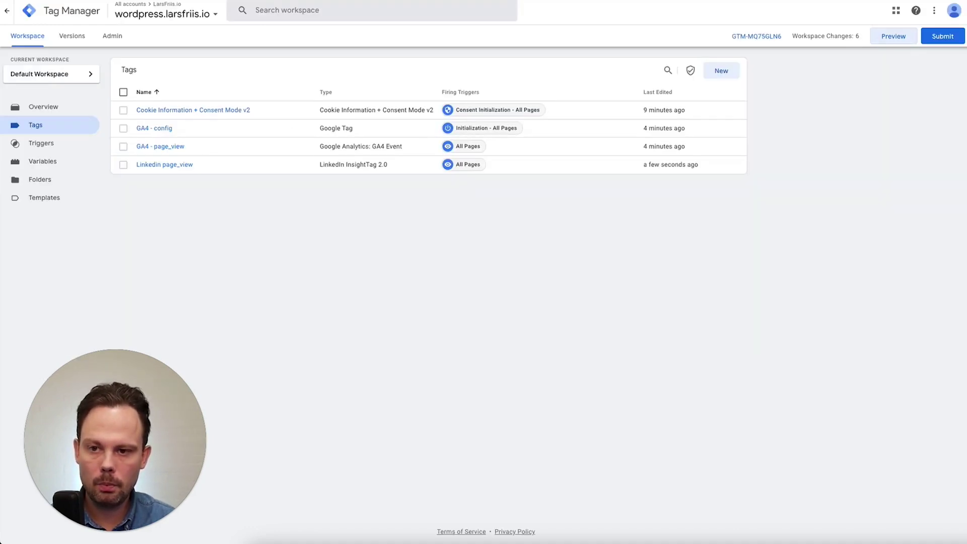
click(179, 165)
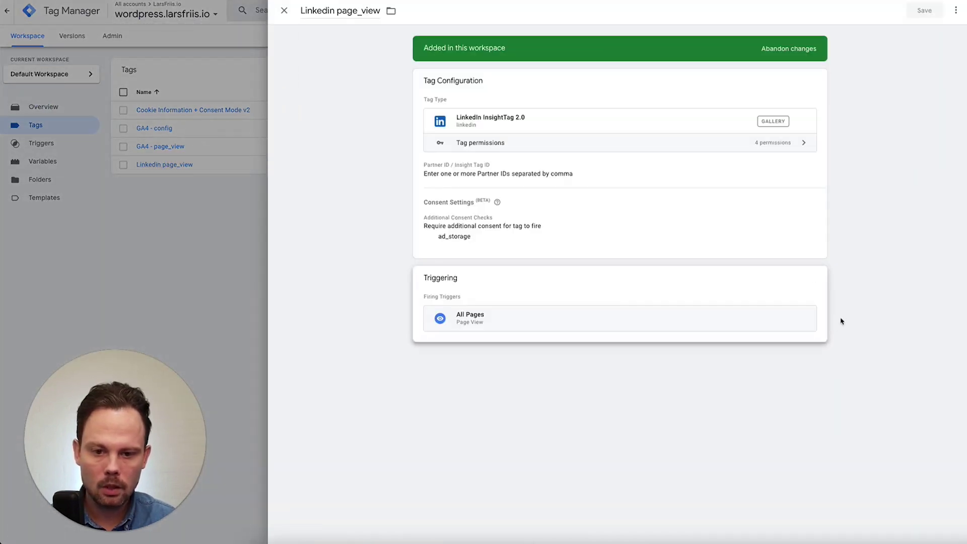
click(816, 276)
click(807, 323)
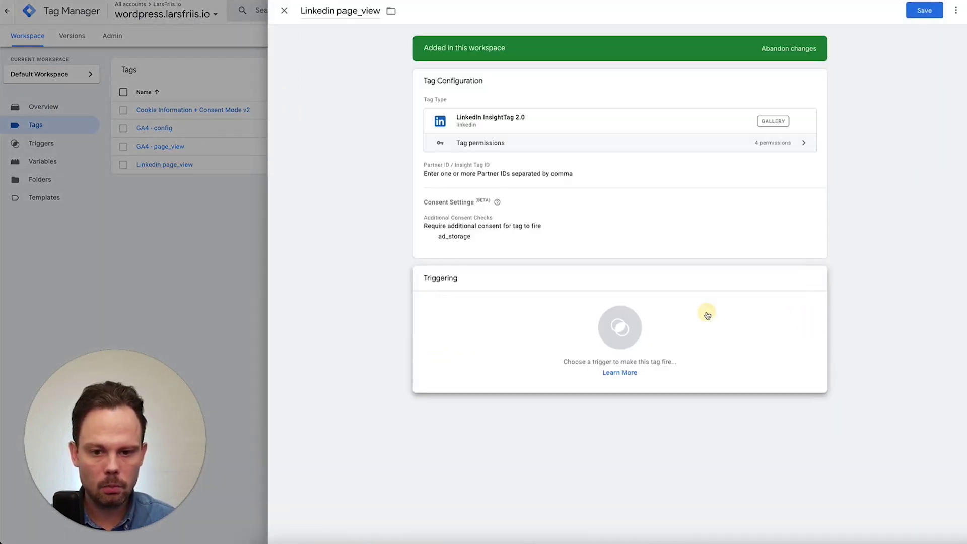
Create a new Custom Event trigger for the tag with the copied event name cookie_cat_necessary.
click(705, 311)
click(951, 10)
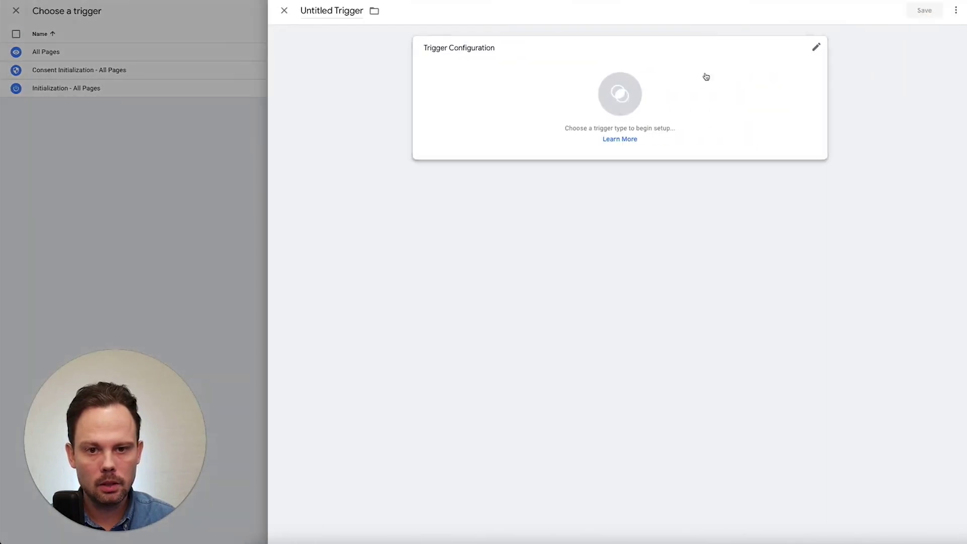
click(704, 76)
click(744, 418)
click(477, 137)
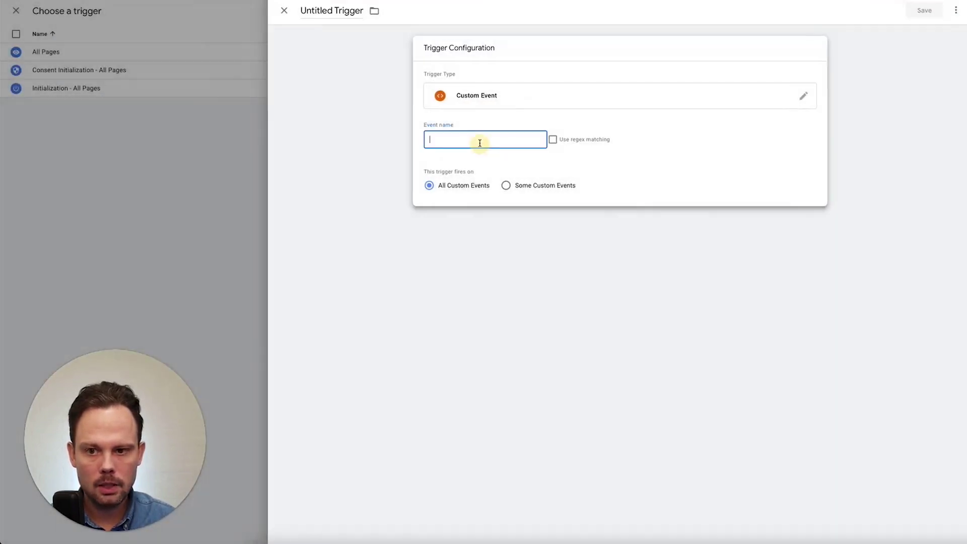
key(ctrl+v)
Name the trigger cookie_cat_necessary, then save the trigger and the Linkedin page_view tag.
click(332, 12)
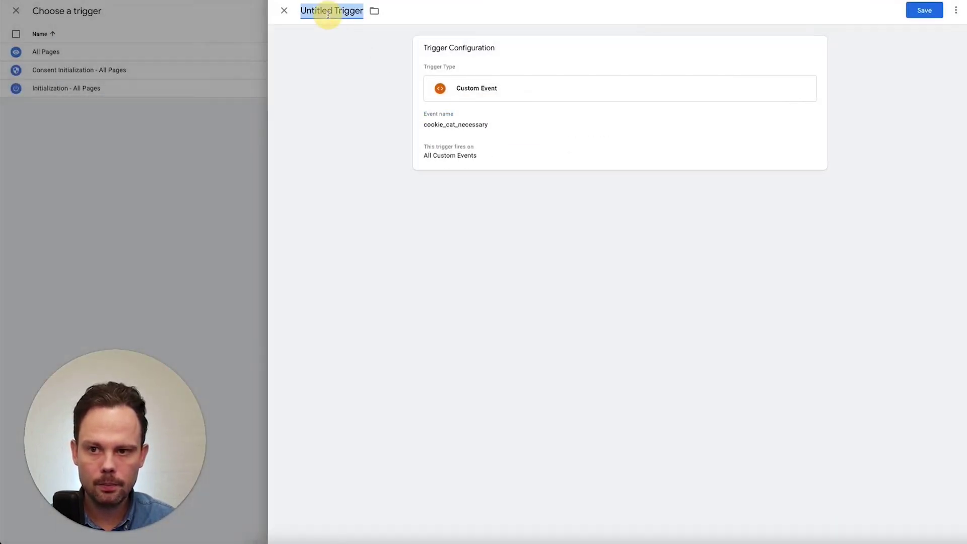
key(ctrl+v)
click(922, 12)
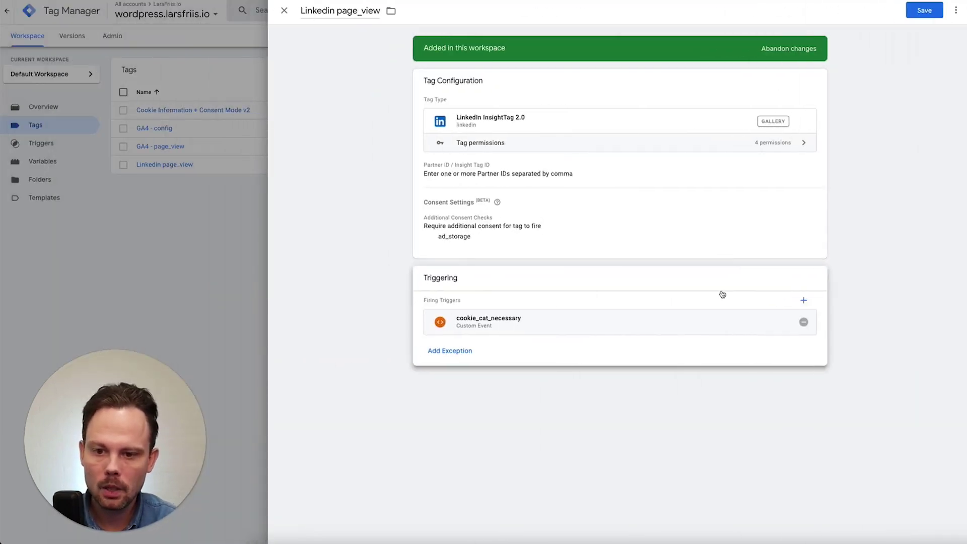
click(924, 11)
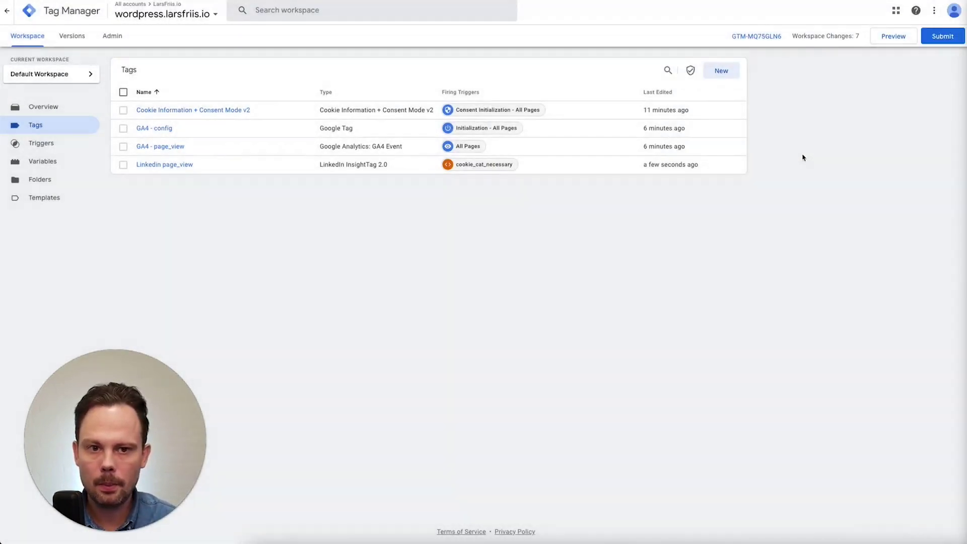
Start a new container preview and inspect the Linkedin page_view tag's details under the cookie_cat_necessary event.
click(891, 37)
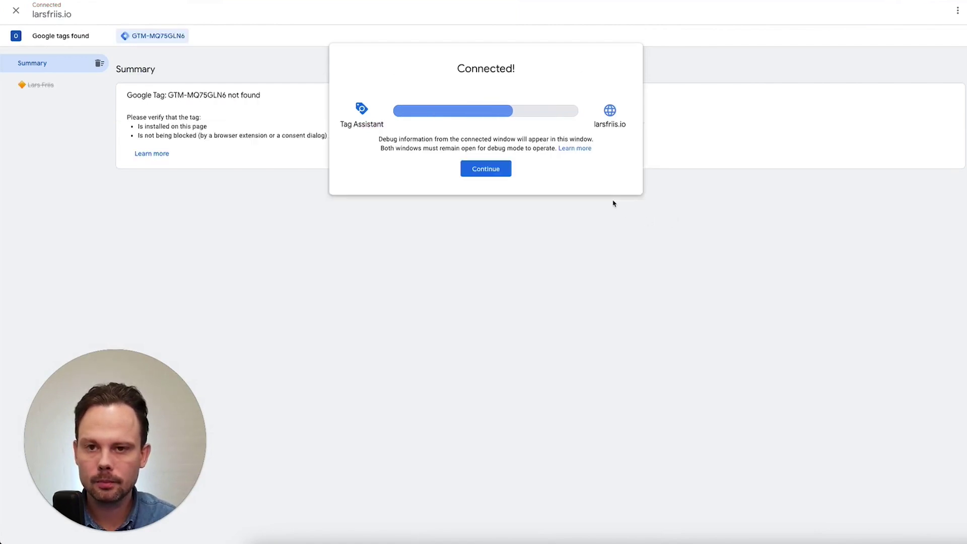
click(465, 170)
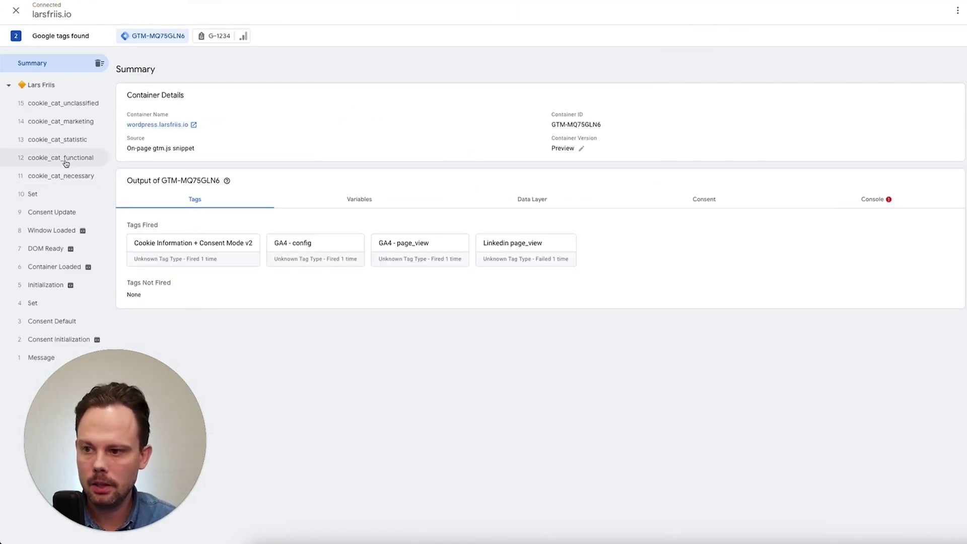
click(59, 178)
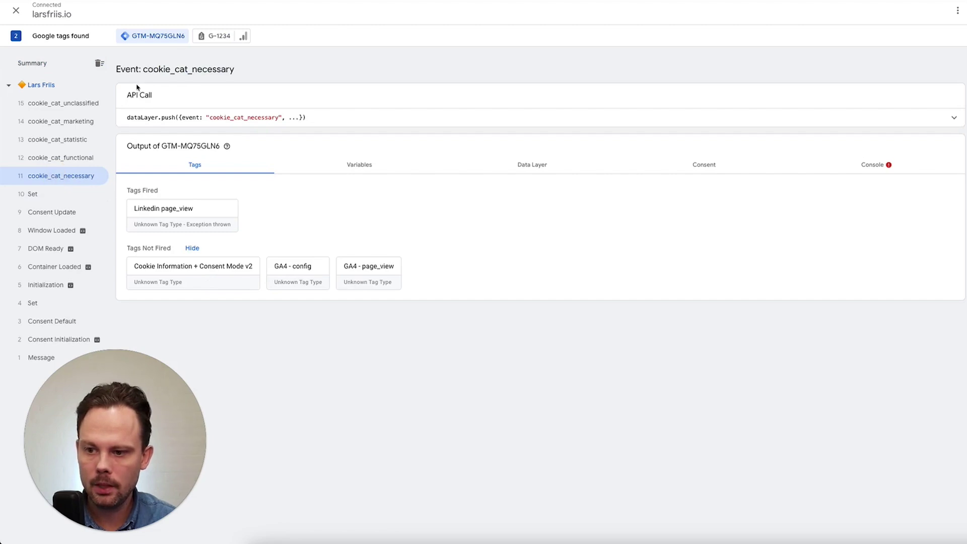
click(169, 218)
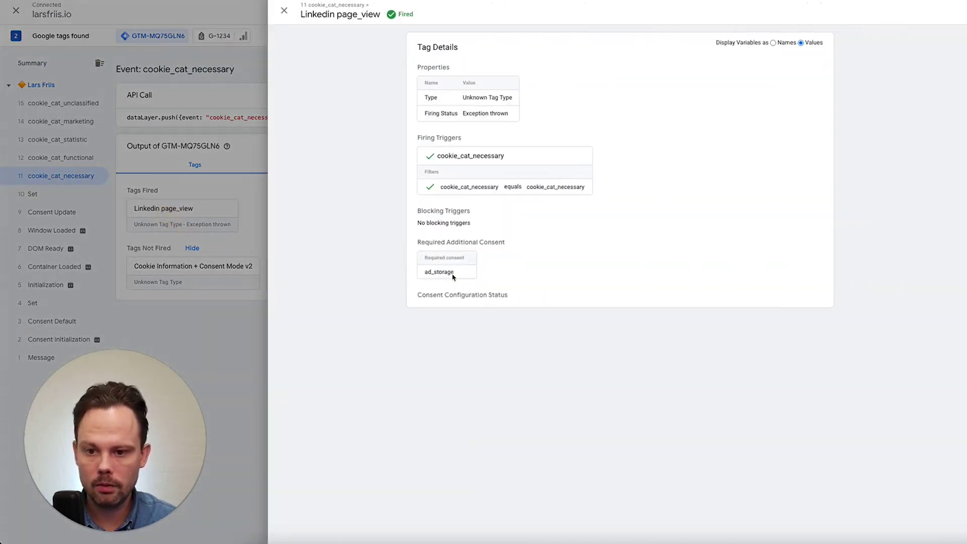
click(284, 11)
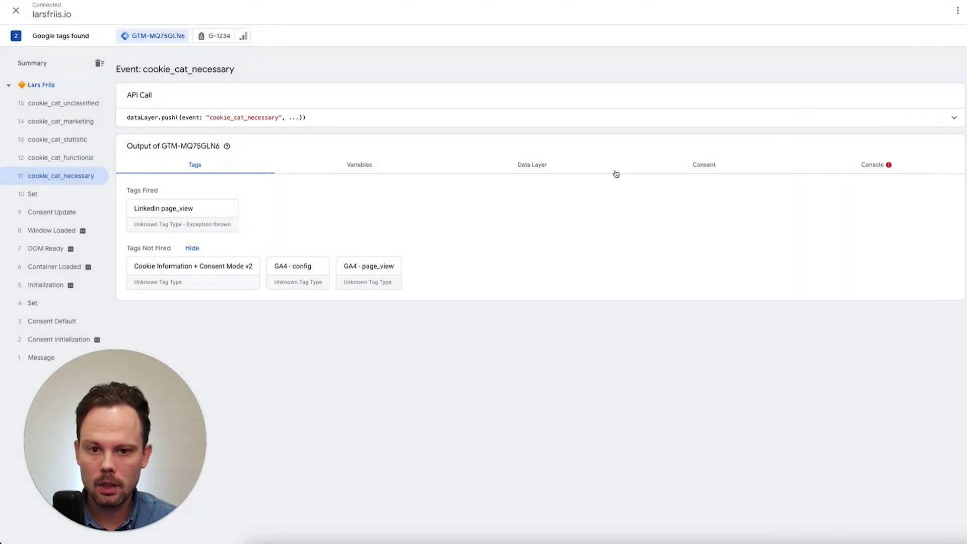
Decline all cookies on the test site, then check the newest cookie_cat_necessary event's tags and consent state in the preview.
click(428, 1)
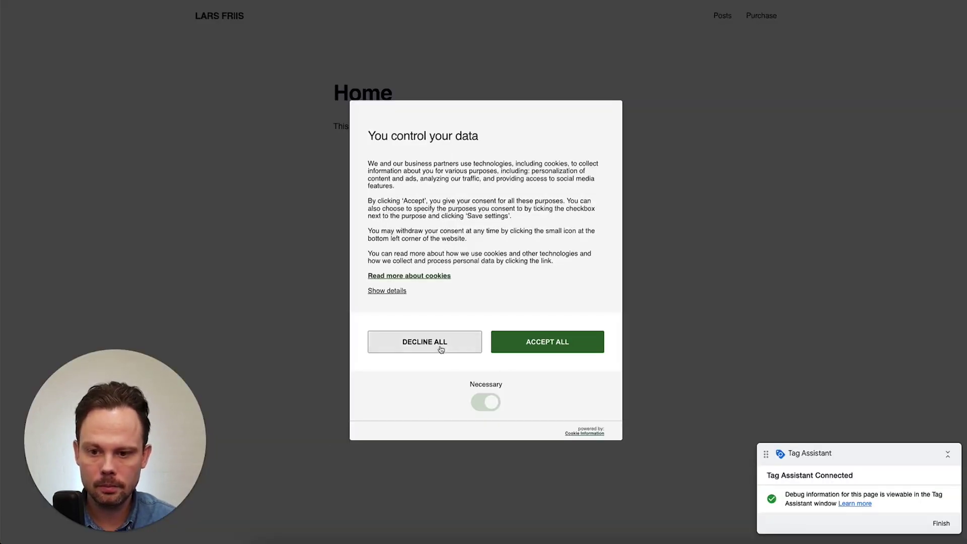
click(438, 334)
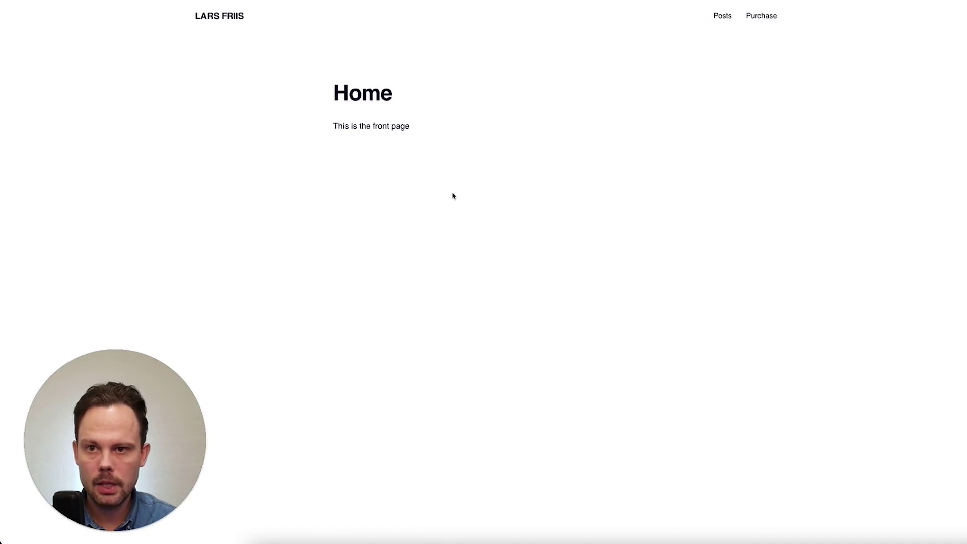
click(443, 1)
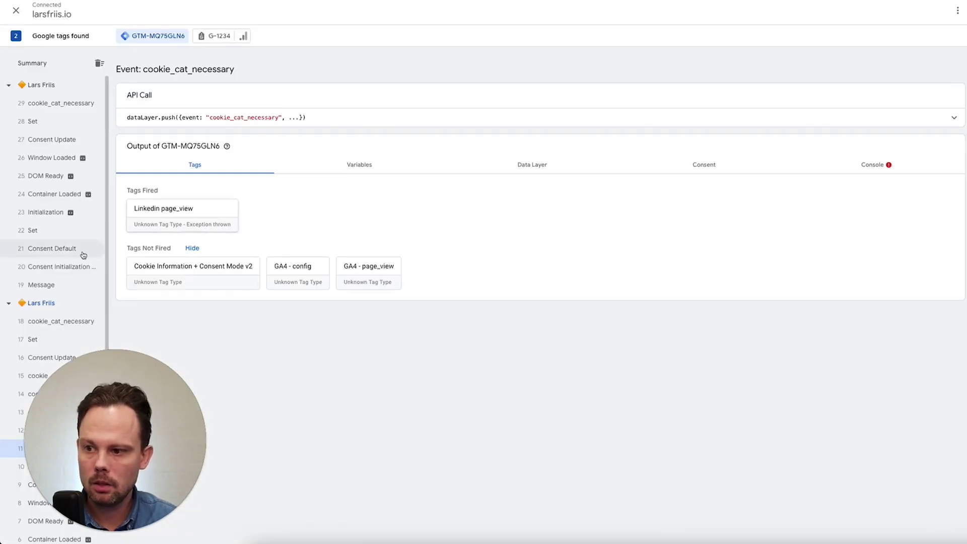
click(48, 105)
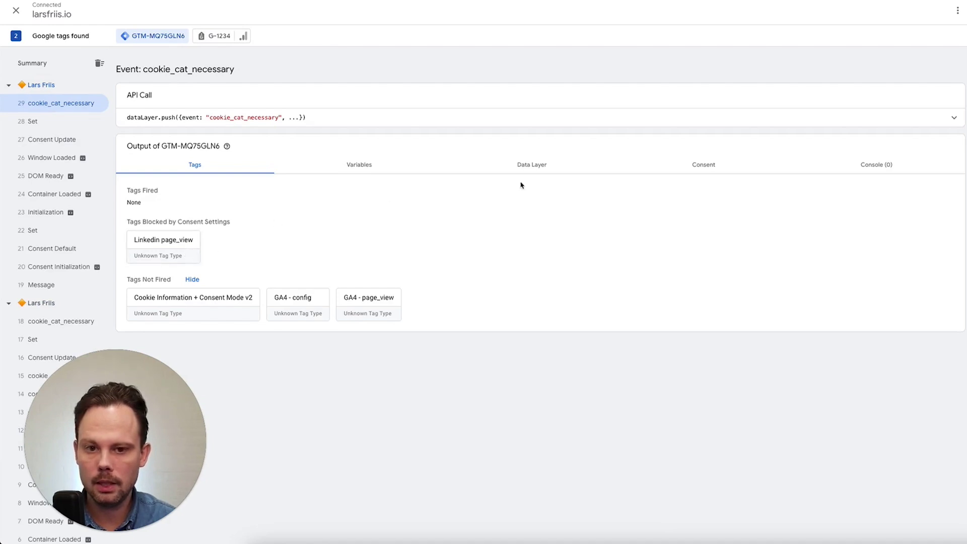
click(704, 165)
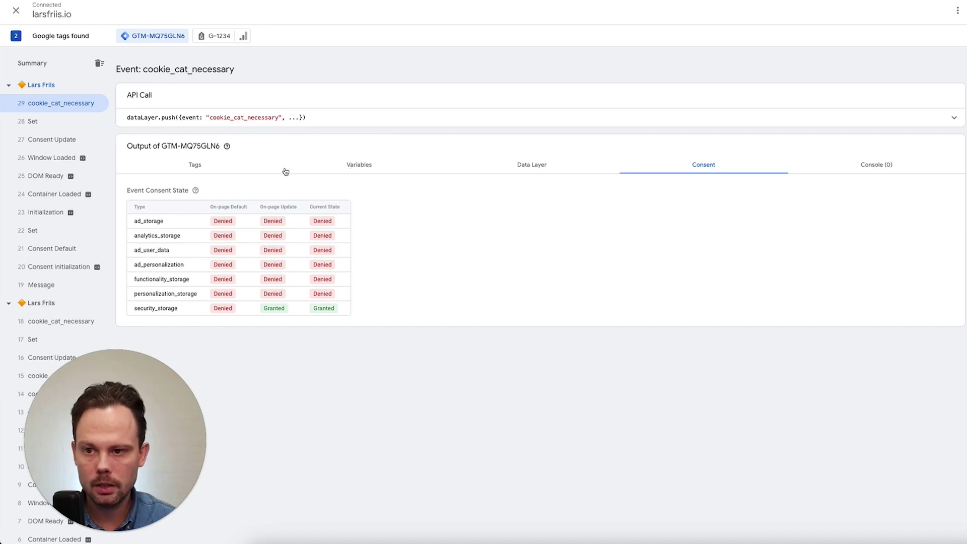
double_click(240, 119)
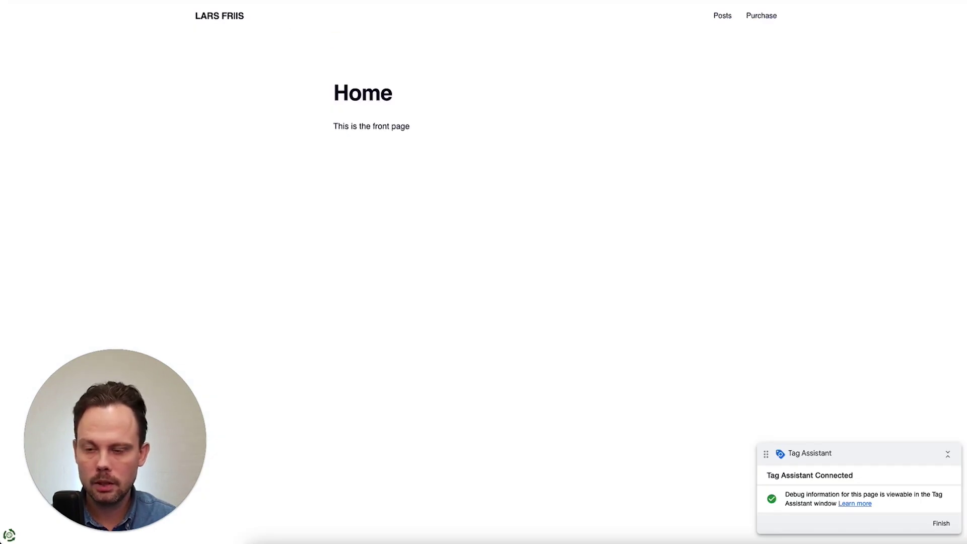
Open the test site's purchase page and examine the dataLayer code of its purchase event.
text(purchase)
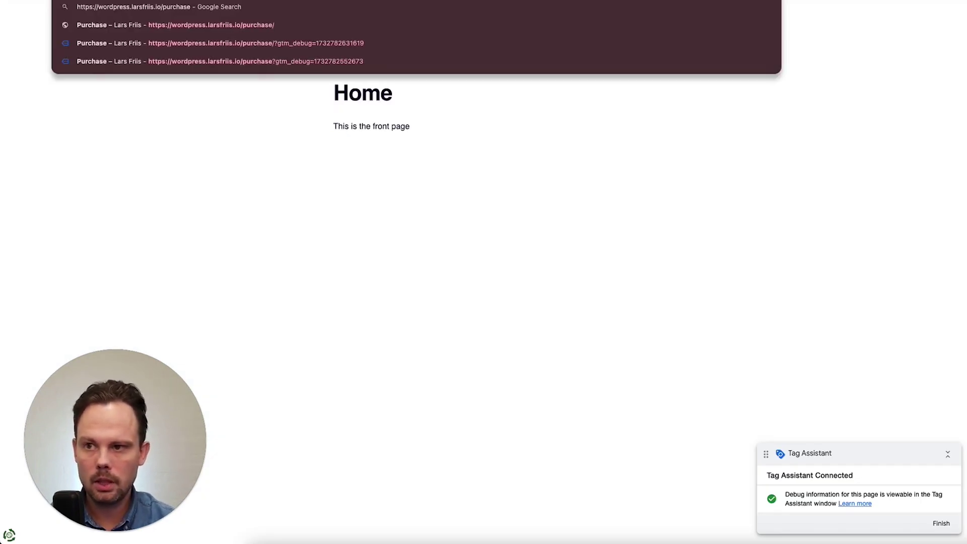
key(Return)
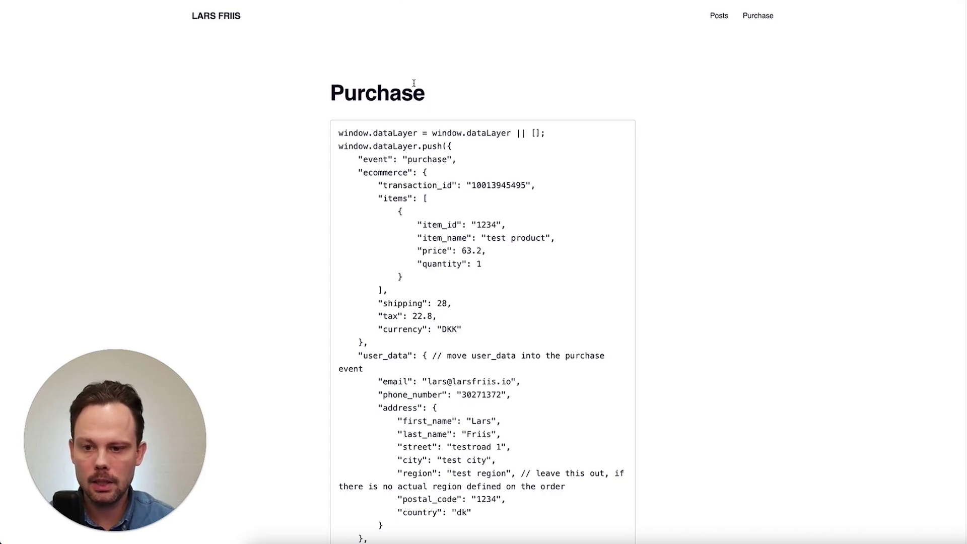
drag(337, 134, 516, 240)
Return to the Tag Manager workspace, copy the GA4 - page_view tag and name the copy GA4 - purchase.
key(super+Tab)
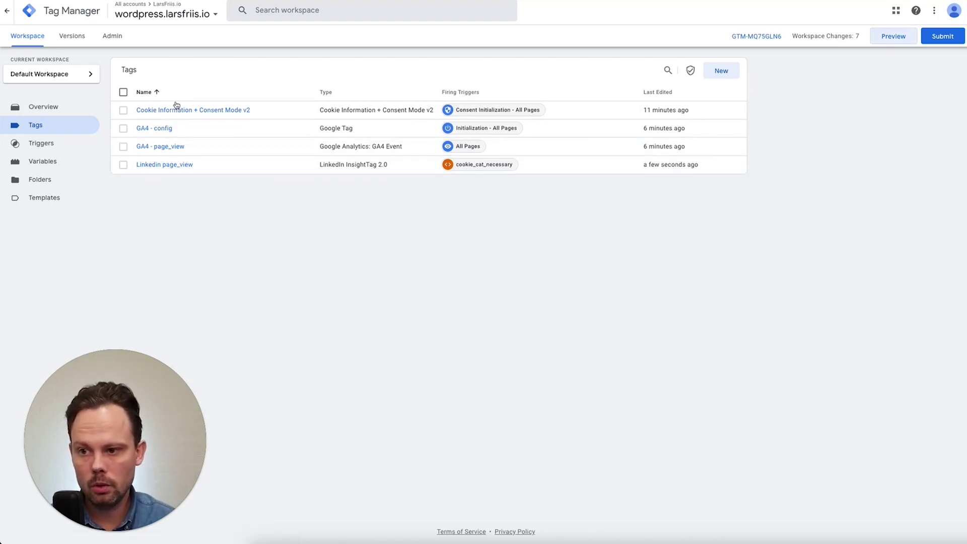
click(173, 147)
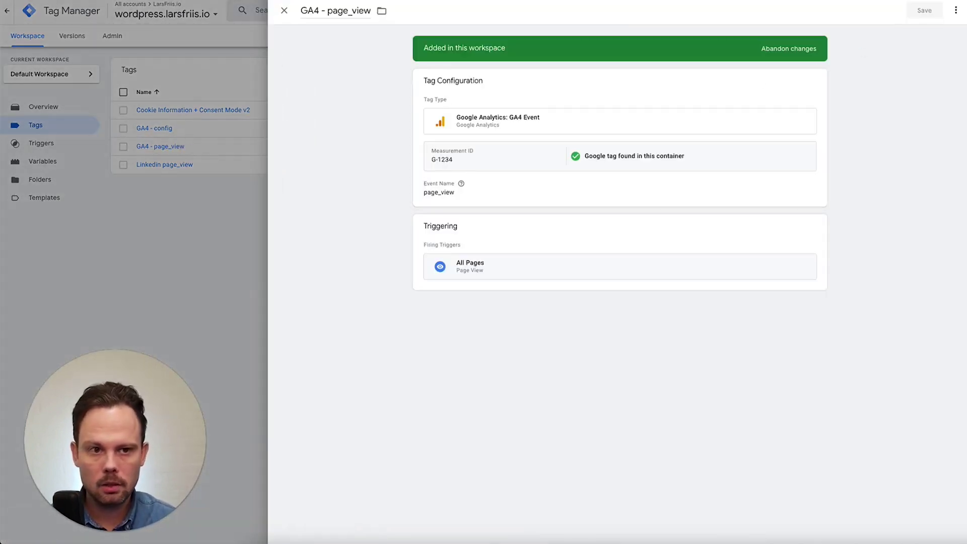
click(956, 11)
click(942, 32)
drag(335, 11, 287, 11)
key(BackSpace)
double_click(343, 10)
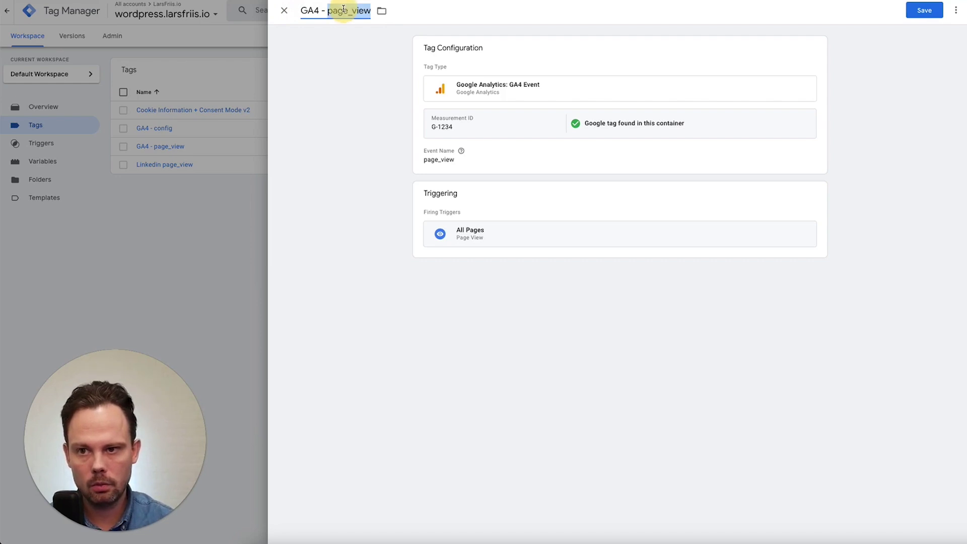
text(purchas)
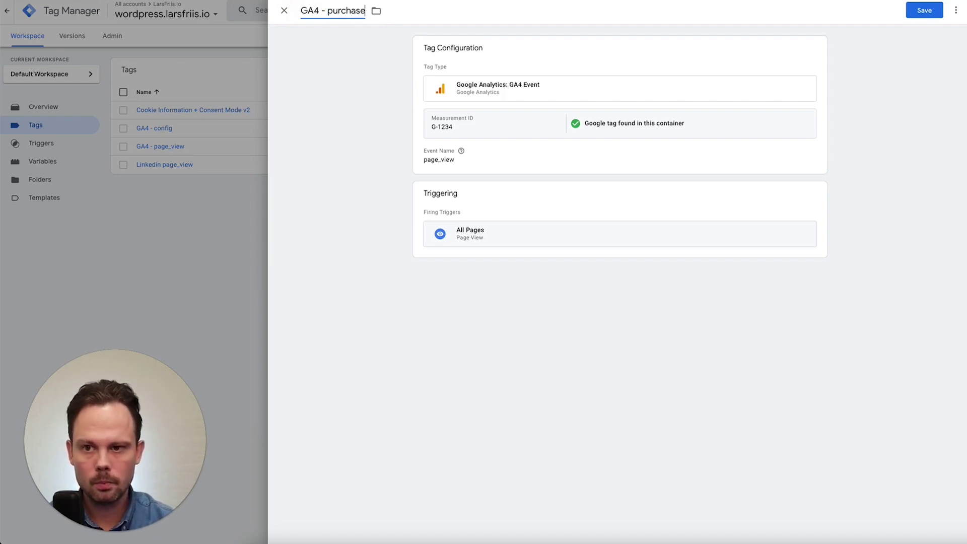
Set the copied tag's event name to purchase and remove its All Pages trigger.
click(459, 153)
click(453, 181)
double_click(456, 184)
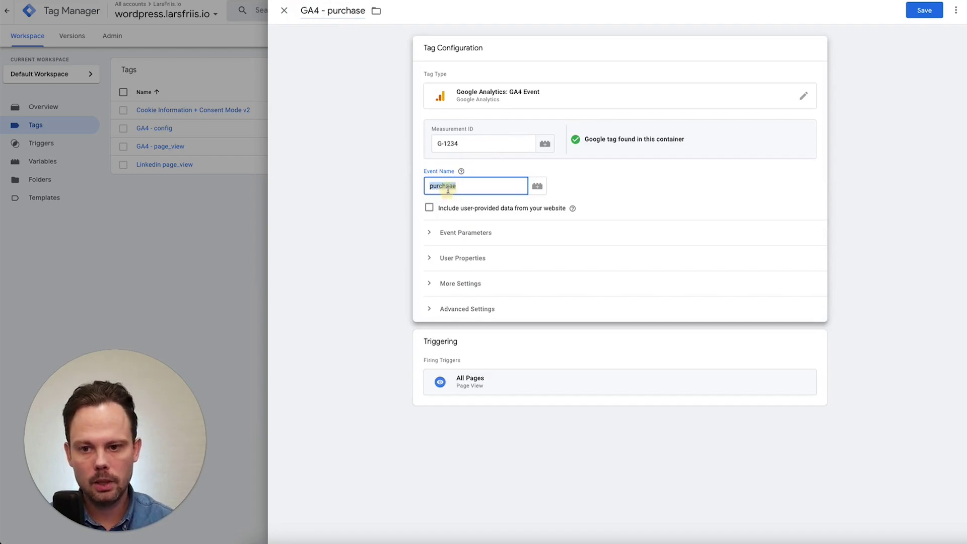
click(816, 347)
click(803, 237)
Create a Custom Event trigger named purchase with event name purchase for the tag, and save both trigger and tag.
click(727, 246)
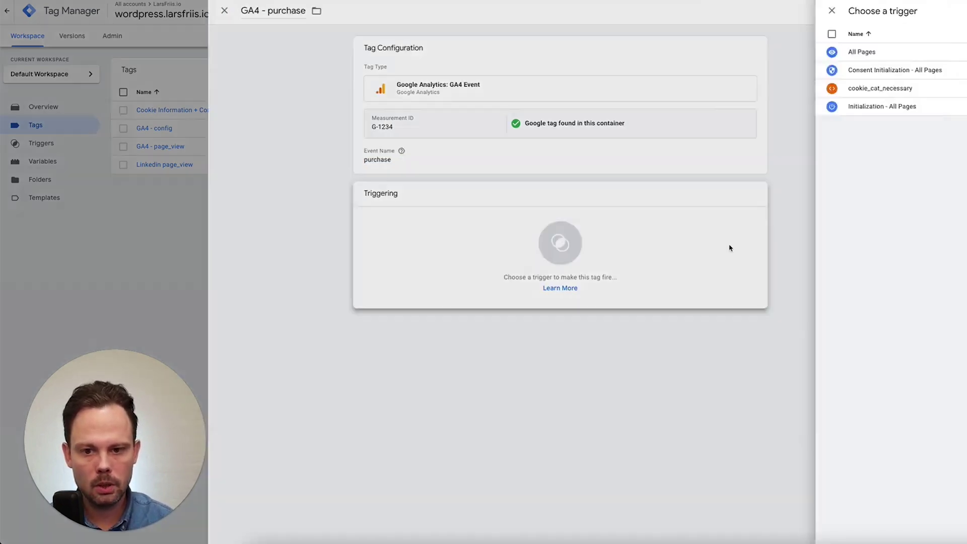
click(946, 11)
click(345, 10)
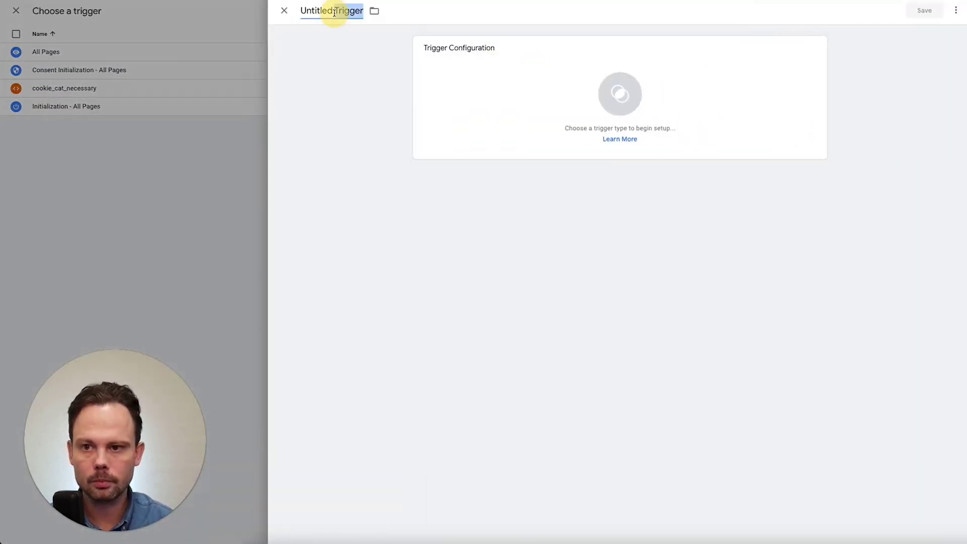
text(purchase)
click(473, 82)
click(755, 416)
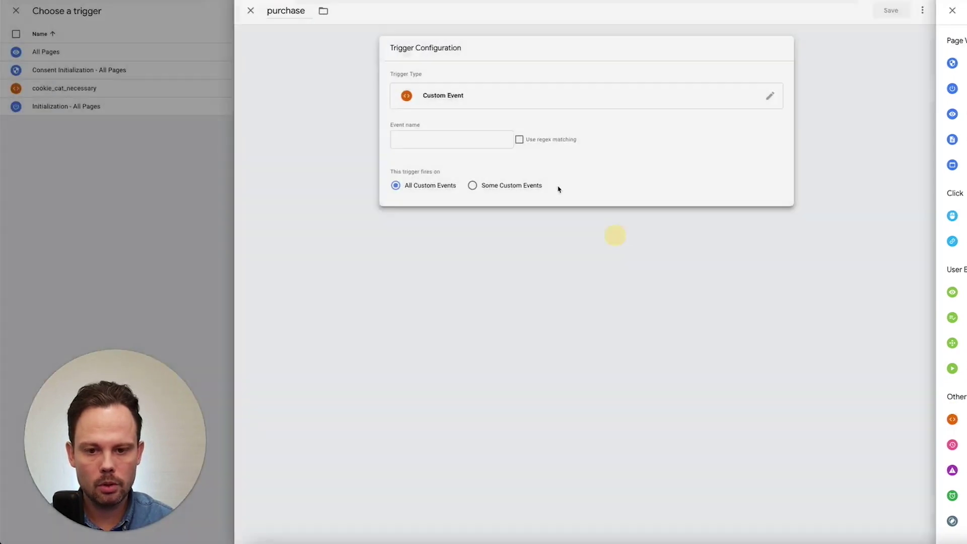
click(460, 142)
text(purchase)
click(915, 17)
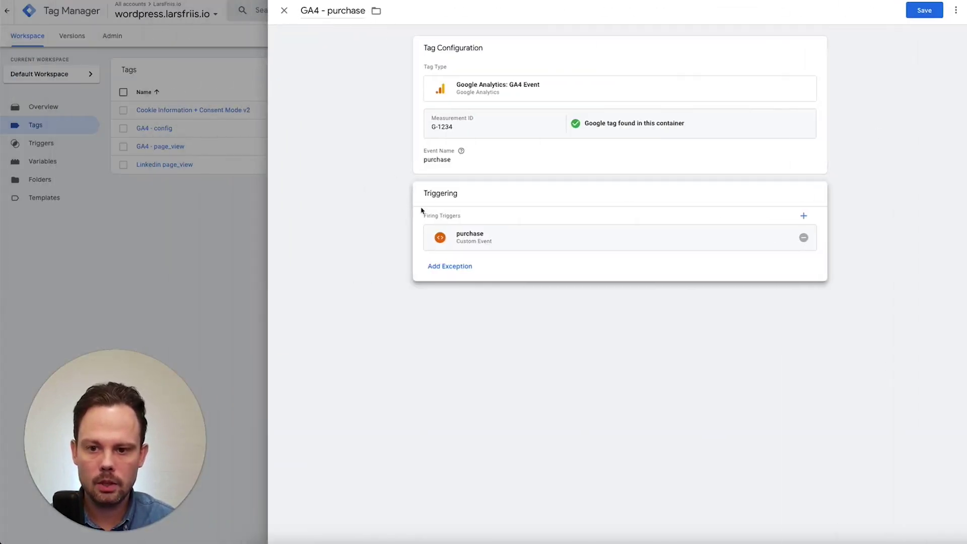
click(929, 11)
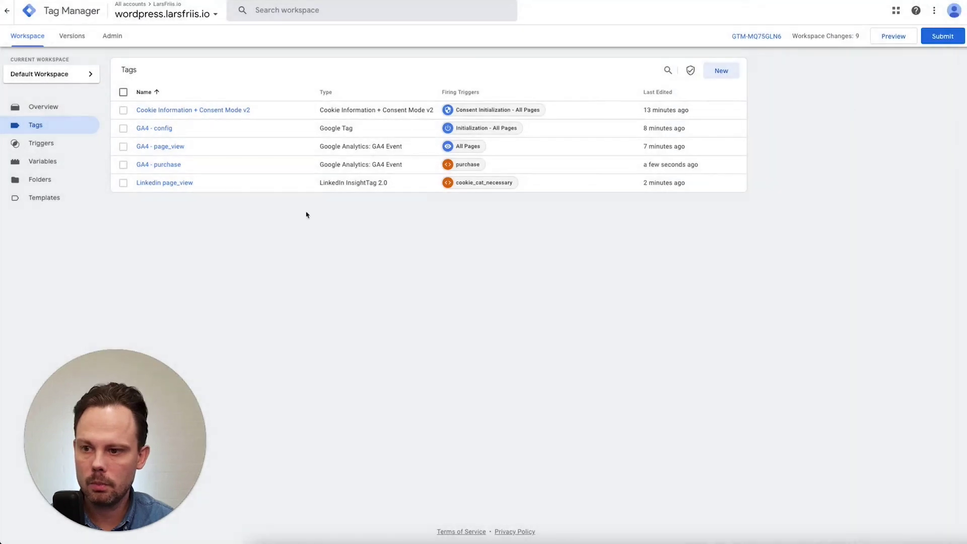
Copy the Linkedin page_view tag and name the copy Linkedin purchase.
click(184, 184)
click(955, 10)
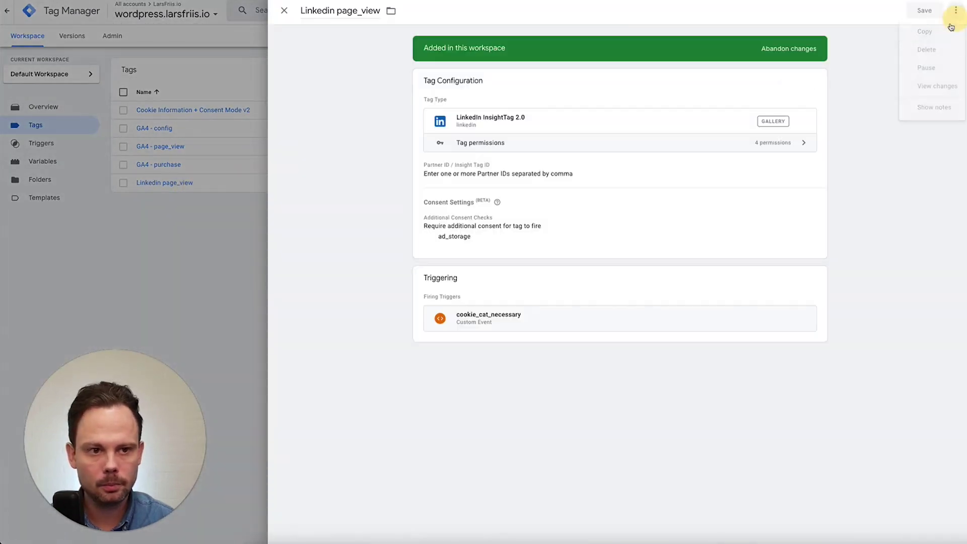
click(926, 11)
drag(301, 11, 380, 11)
key(BackSpace)
text(purchase)
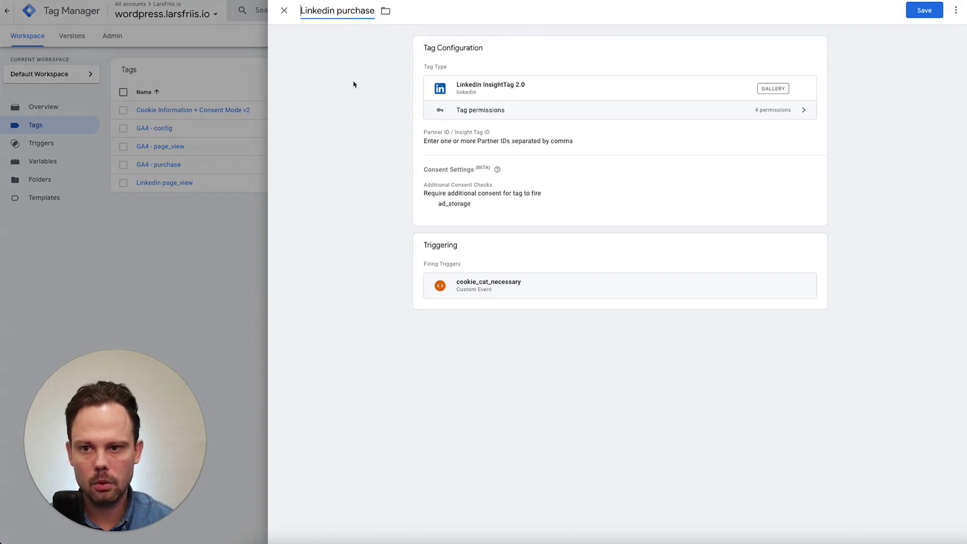
Replace the copied tag's cookie_cat_necessary trigger with the existing purchase trigger and save the tag.
click(811, 254)
click(802, 287)
click(705, 309)
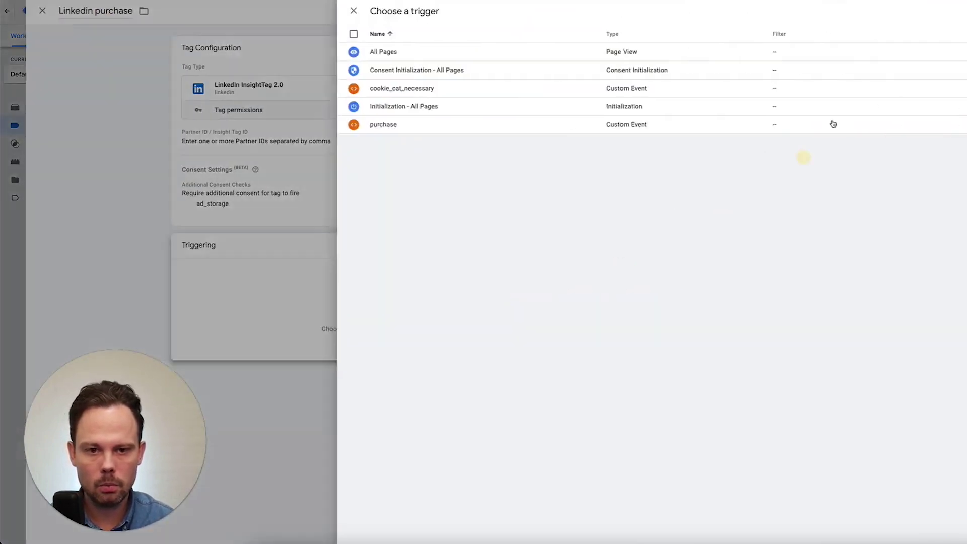
click(930, 13)
text(purchase)
click(438, 50)
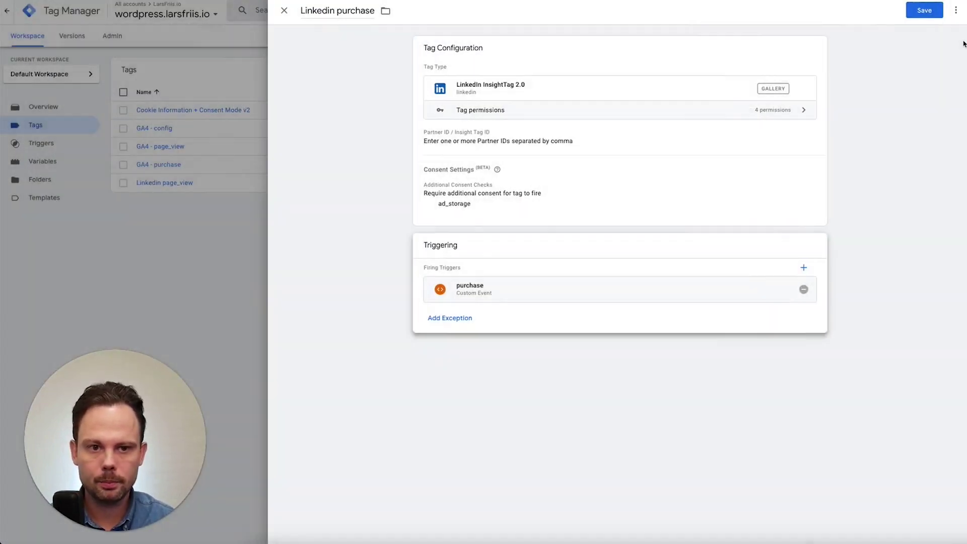
click(923, 13)
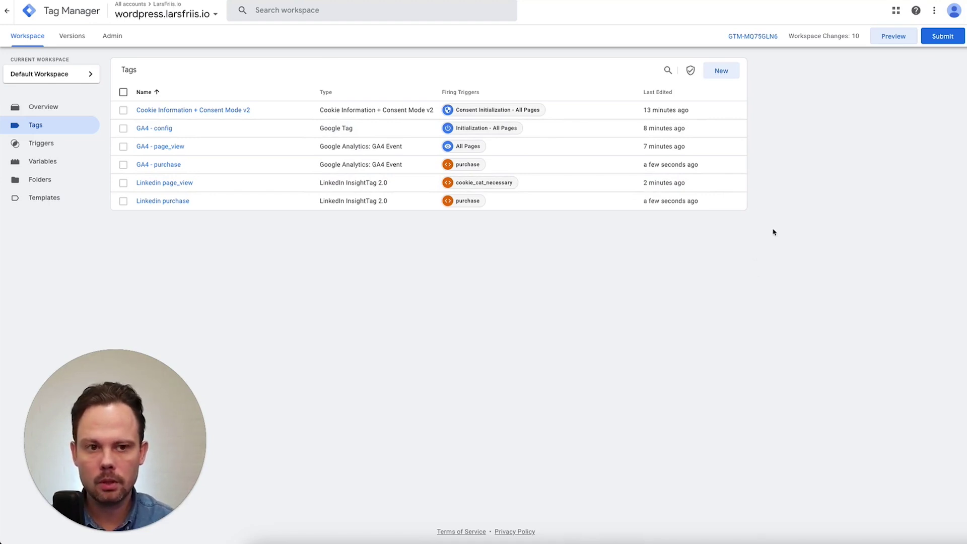
Preview the container on the purchase page and compare the purchase event's tags with the Consent Update event's consent state.
click(892, 36)
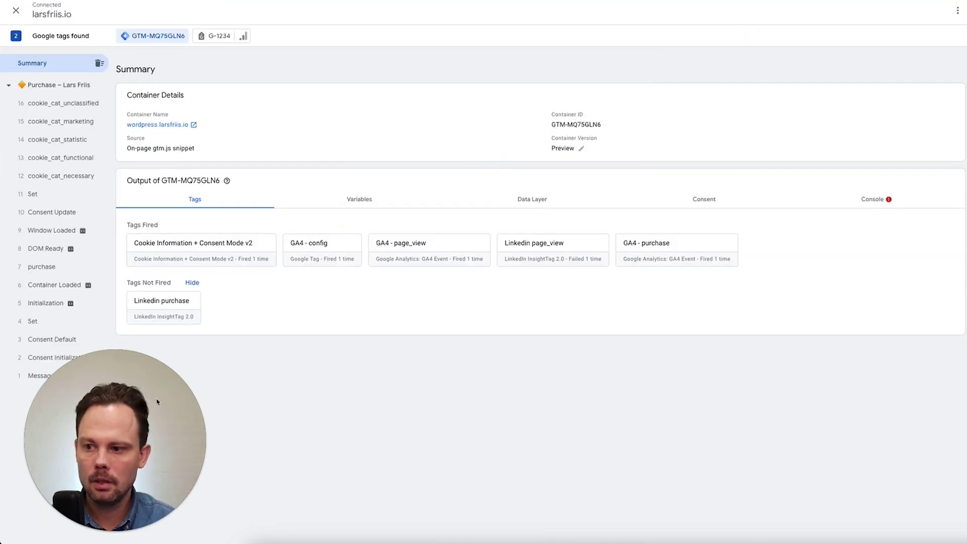
drag(117, 400, 229, 444)
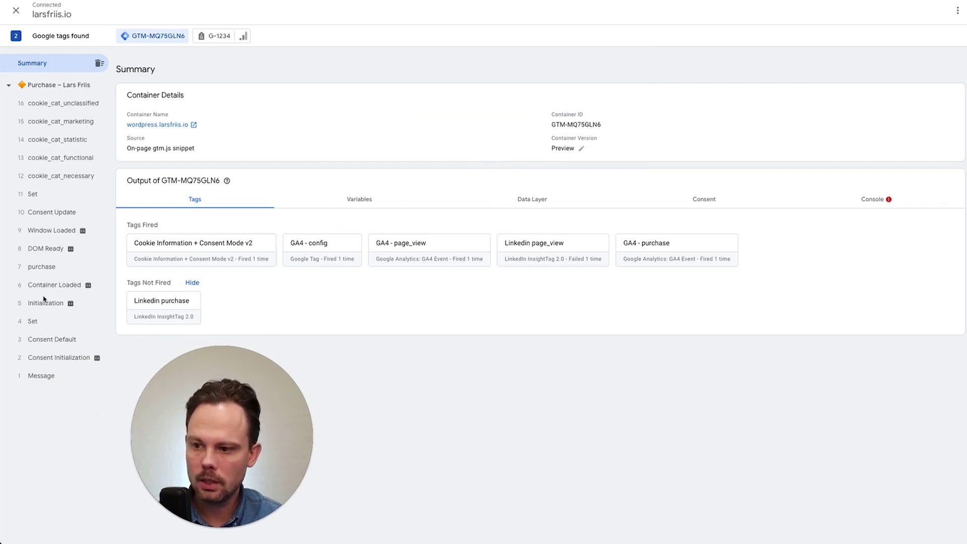
click(50, 268)
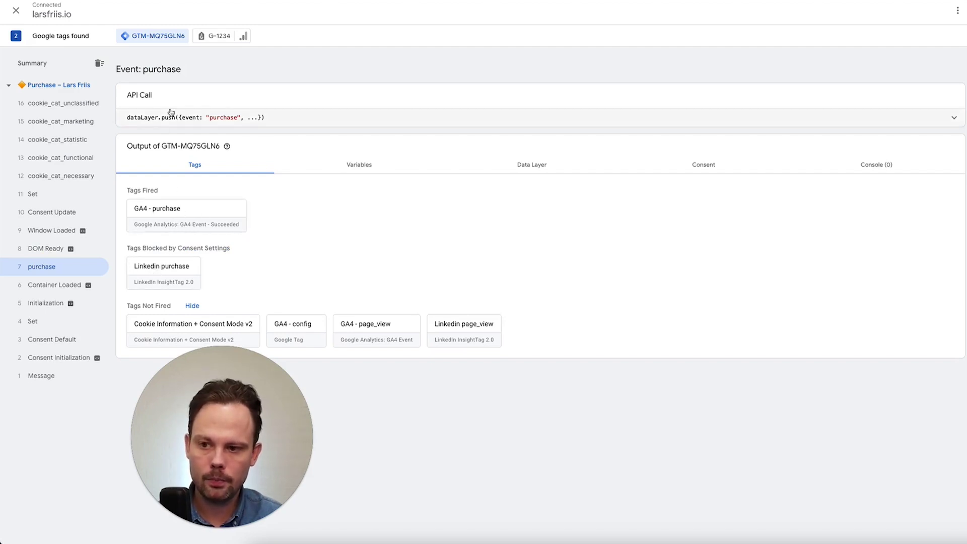
click(52, 212)
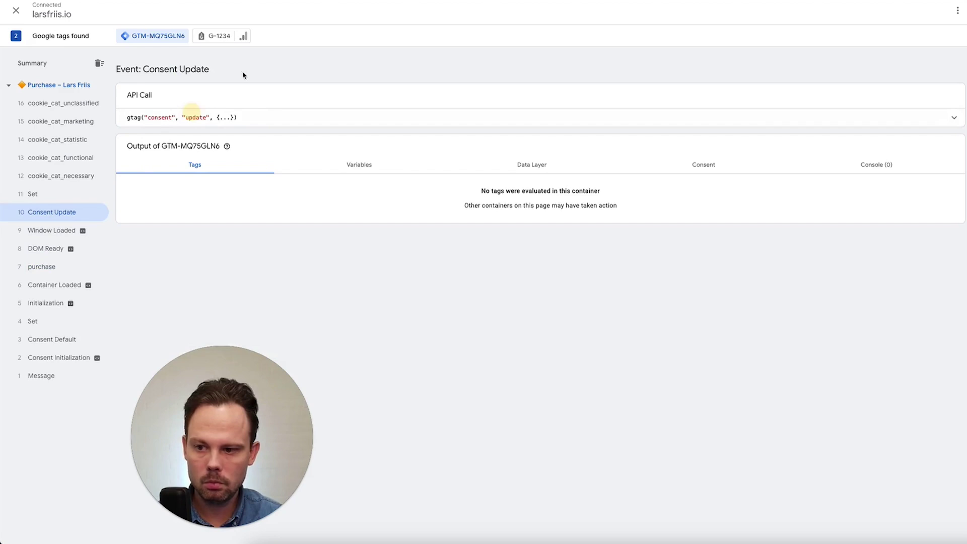
click(705, 164)
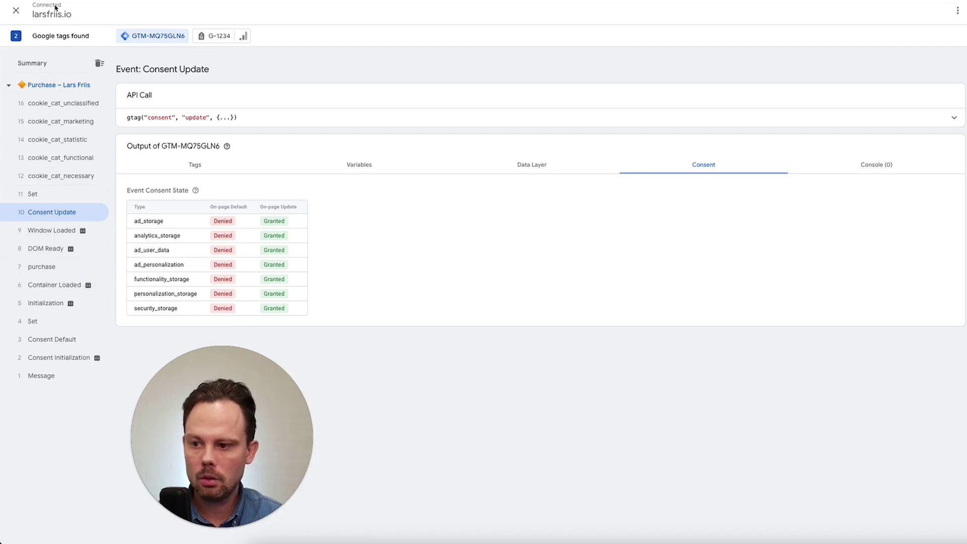
click(194, 166)
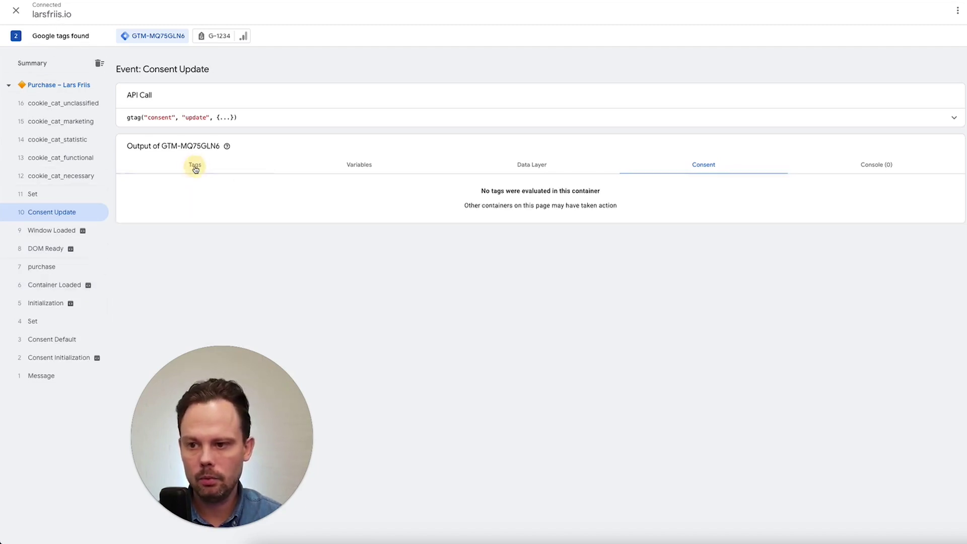
click(49, 266)
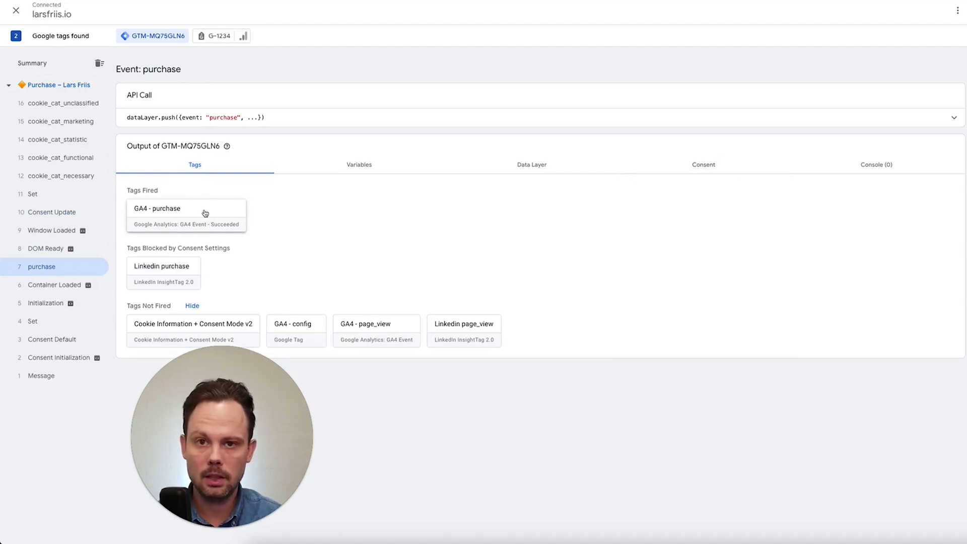
Inspect the consent states of the purchase and Consent Update events and the additional consent required by the Linkedin purchase tag.
click(700, 163)
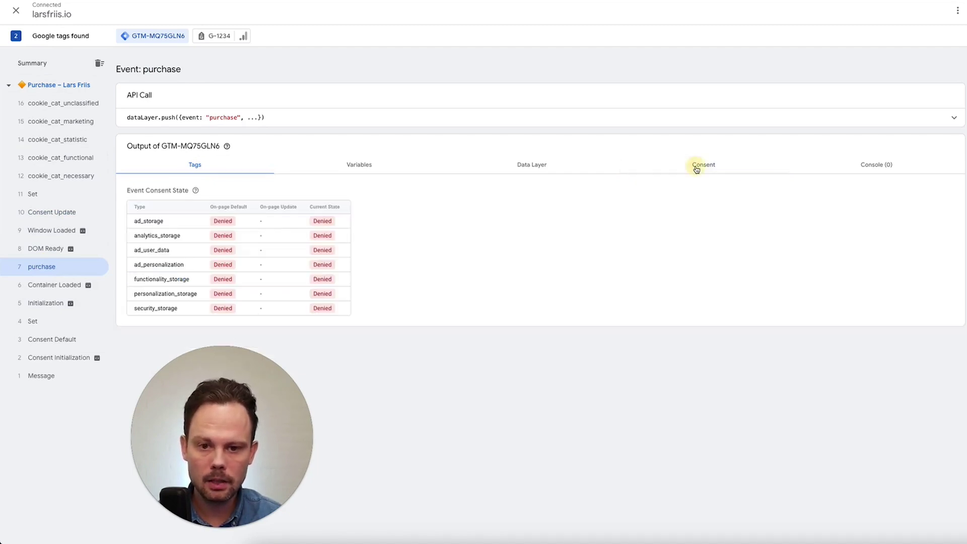
click(53, 212)
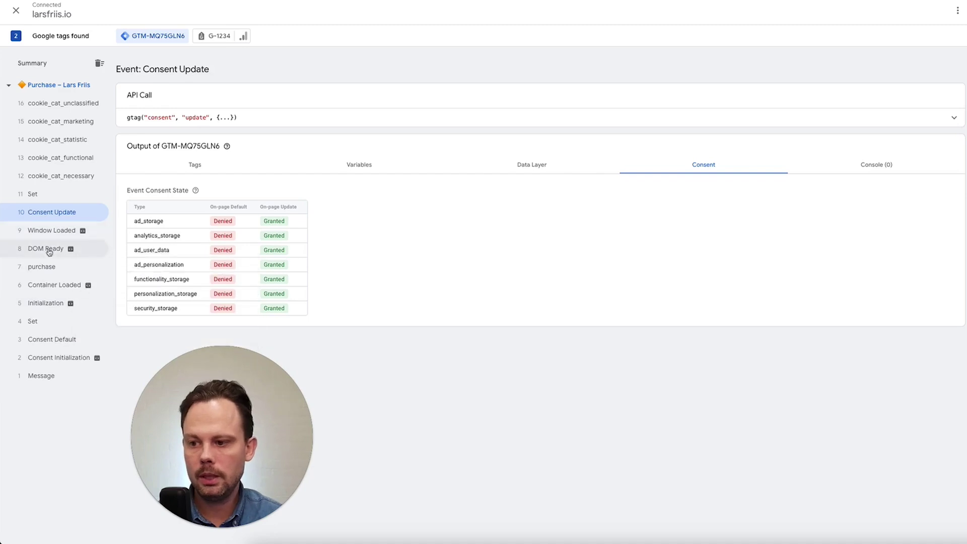
click(41, 267)
click(195, 165)
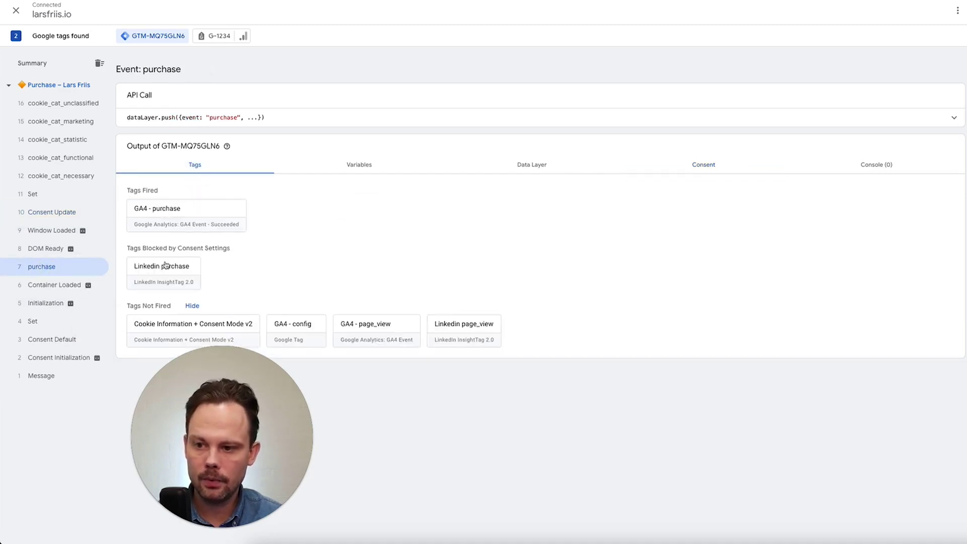
click(172, 279)
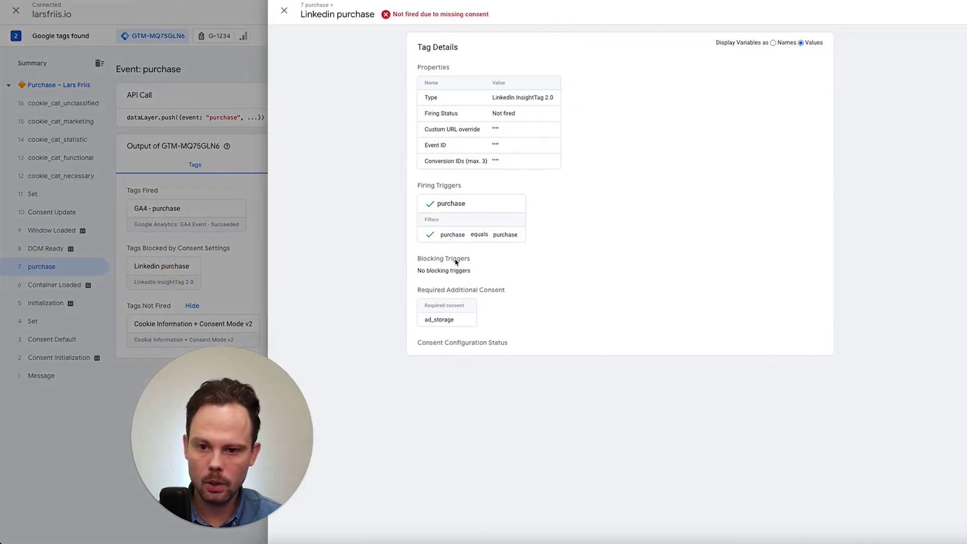
double_click(445, 320)
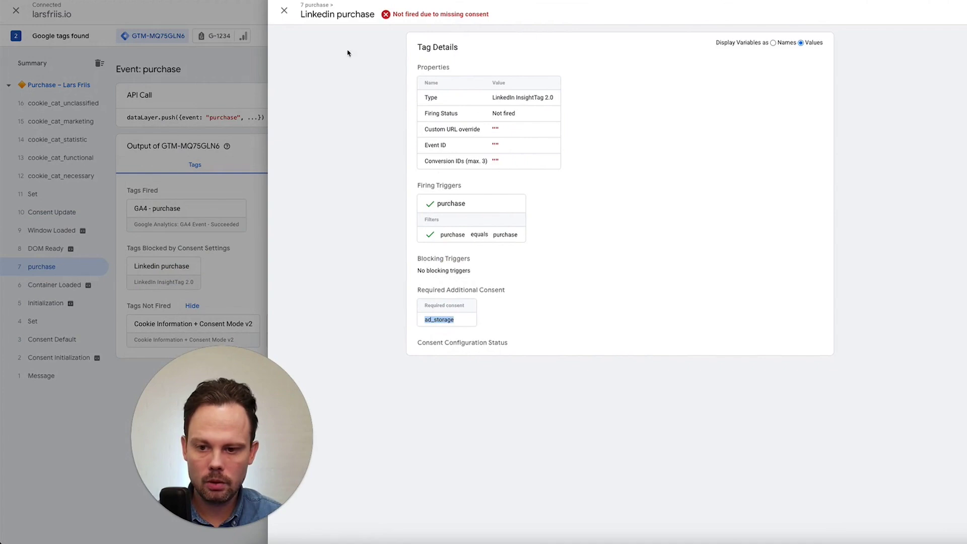
click(284, 11)
Compare the purchase event's consent state with that of the subsequent events up to Consent Update.
click(703, 164)
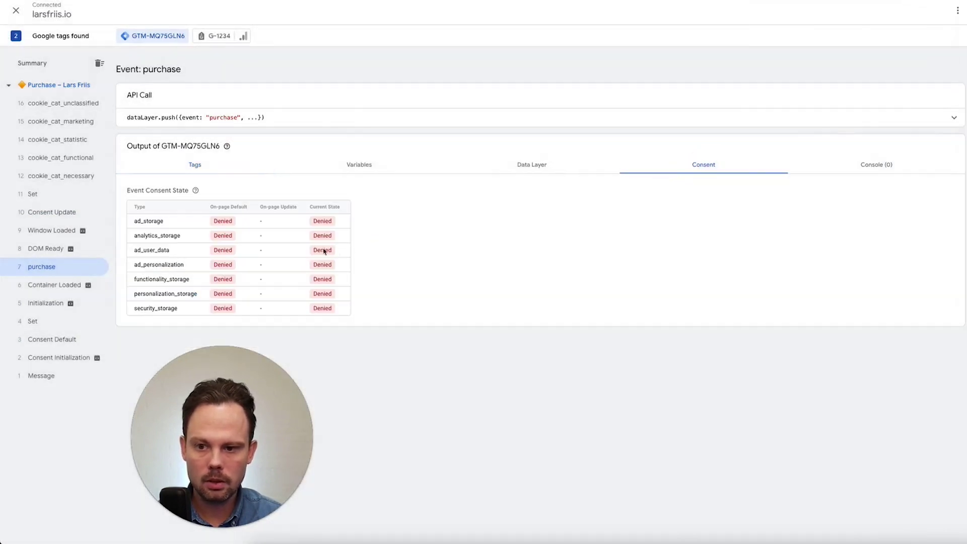
click(71, 250)
click(62, 230)
click(56, 214)
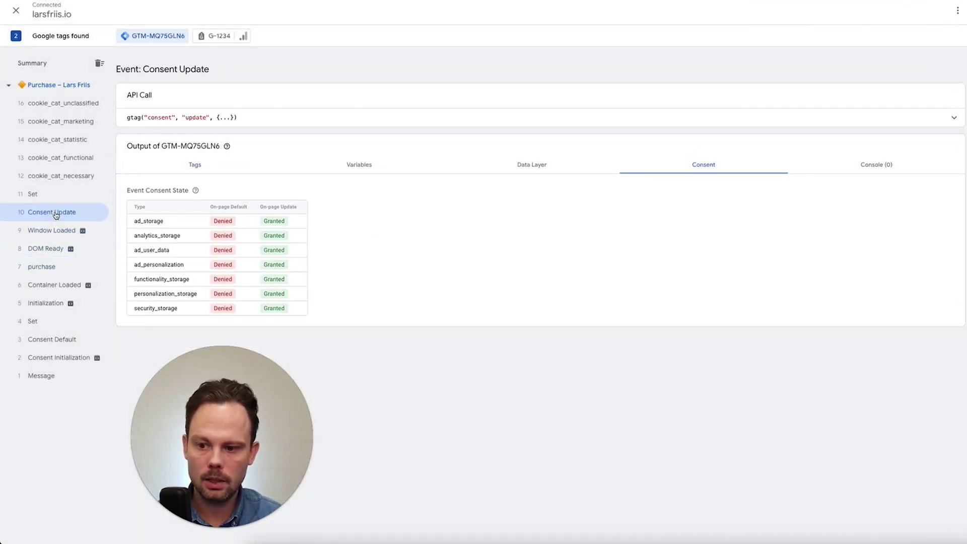
drag(230, 438, 129, 442)
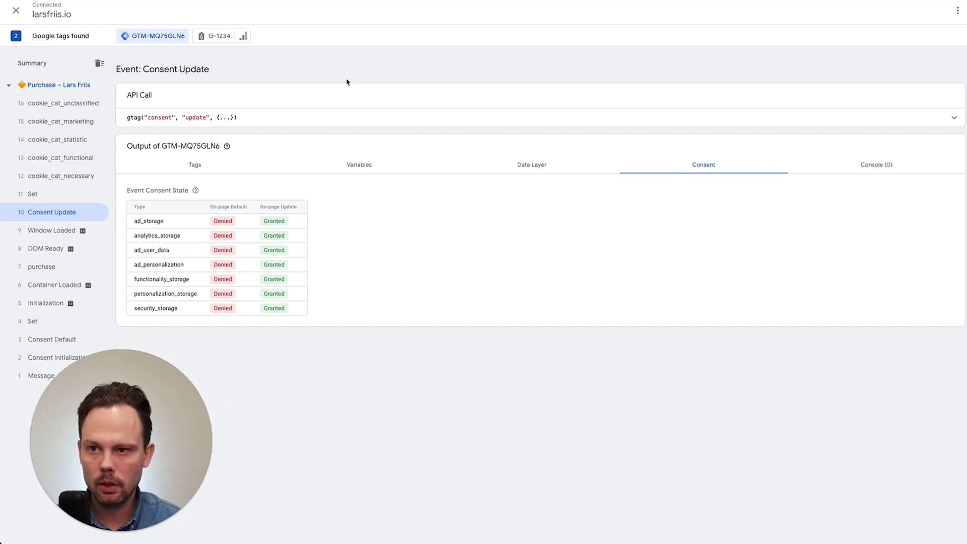
Return to the Tag Manager workspace and remove the purchase trigger from the Linkedin purchase tag to choose a replacement.
click(323, 1)
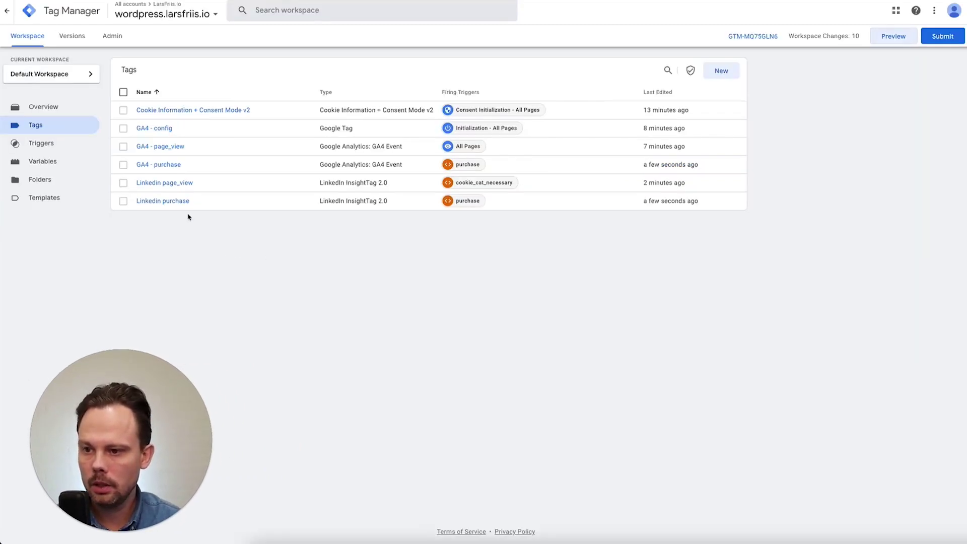
click(171, 201)
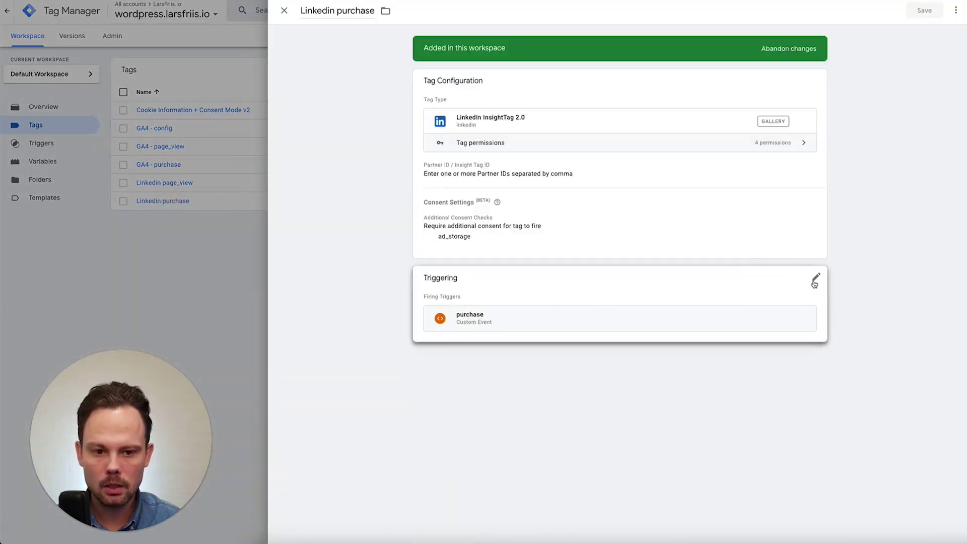
click(814, 283)
click(801, 322)
click(651, 324)
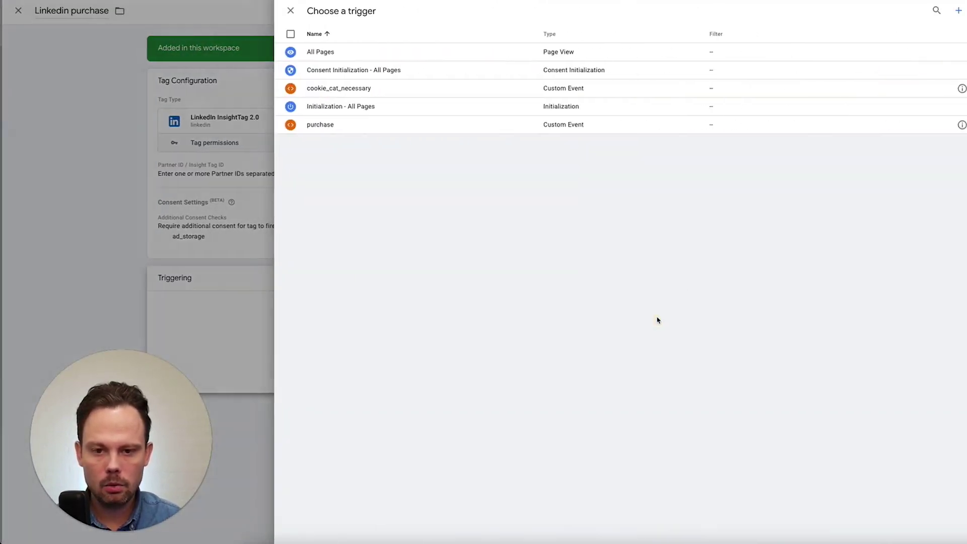
Create a Trigger Group trigger that combines the purchase and cookie_cat_necessary triggers.
click(959, 11)
click(658, 75)
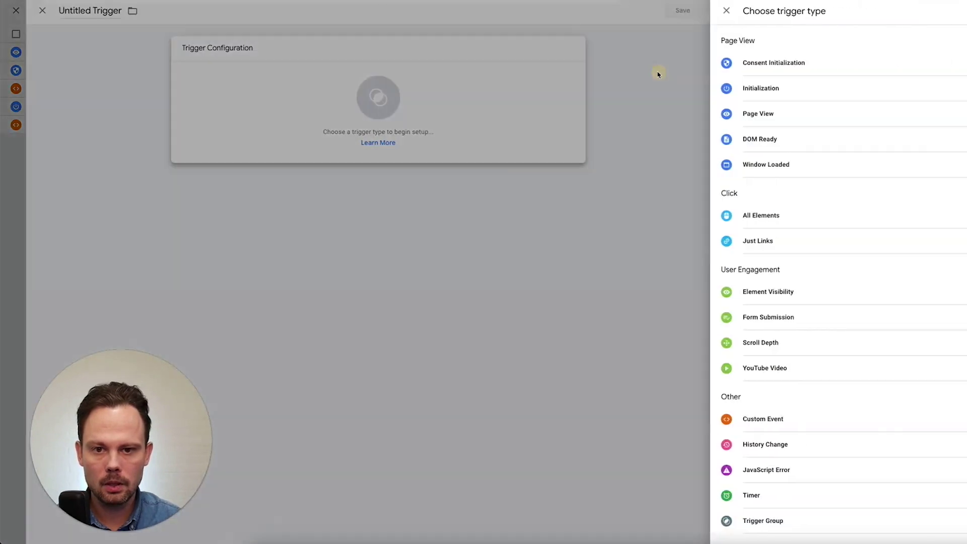
click(746, 520)
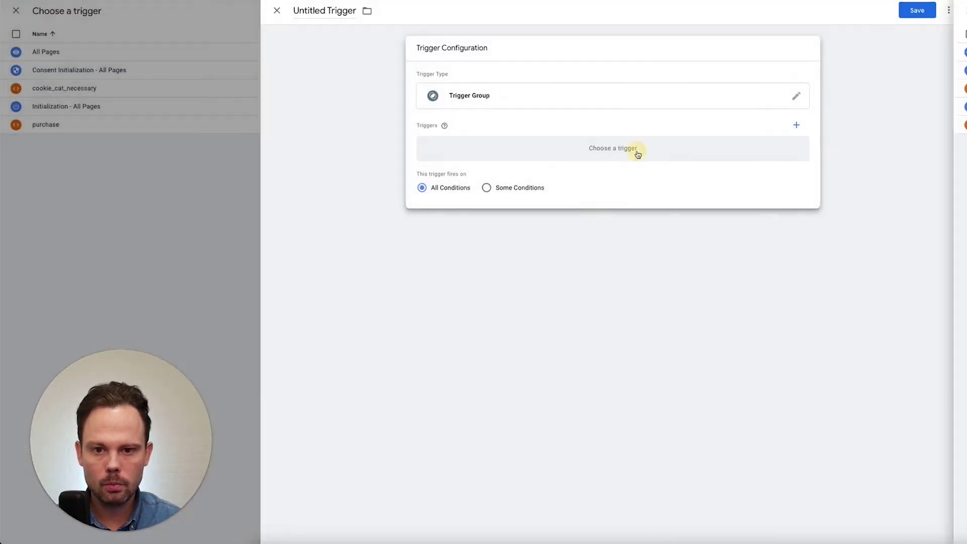
click(637, 154)
click(354, 124)
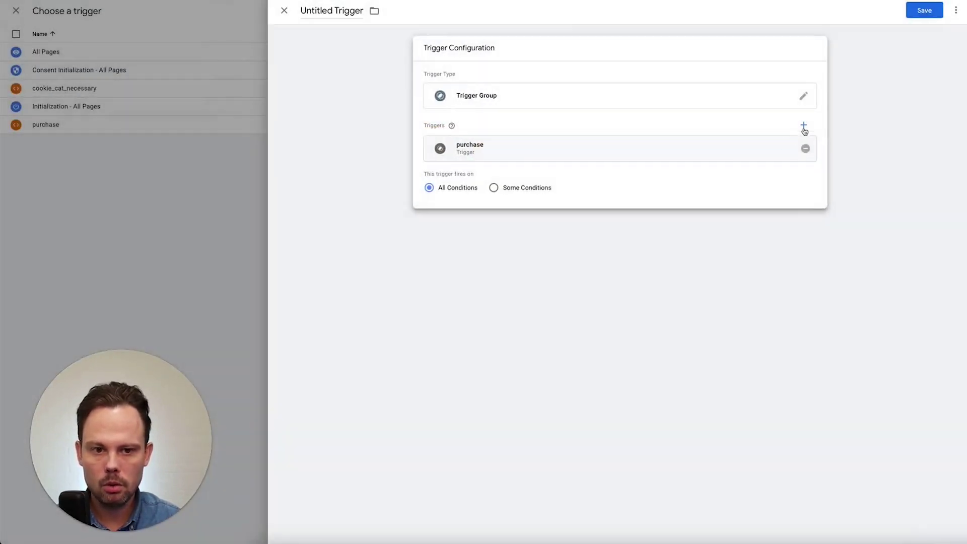
click(803, 126)
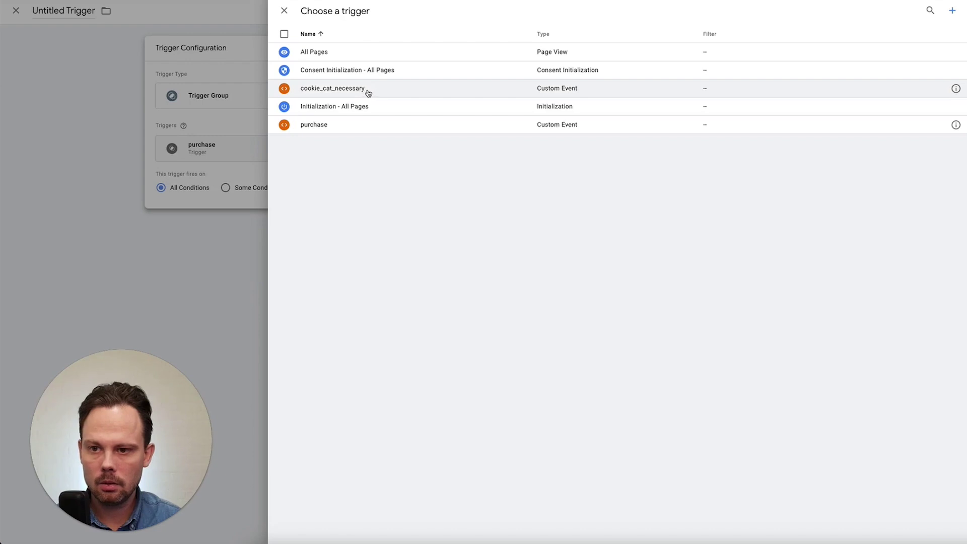
click(368, 93)
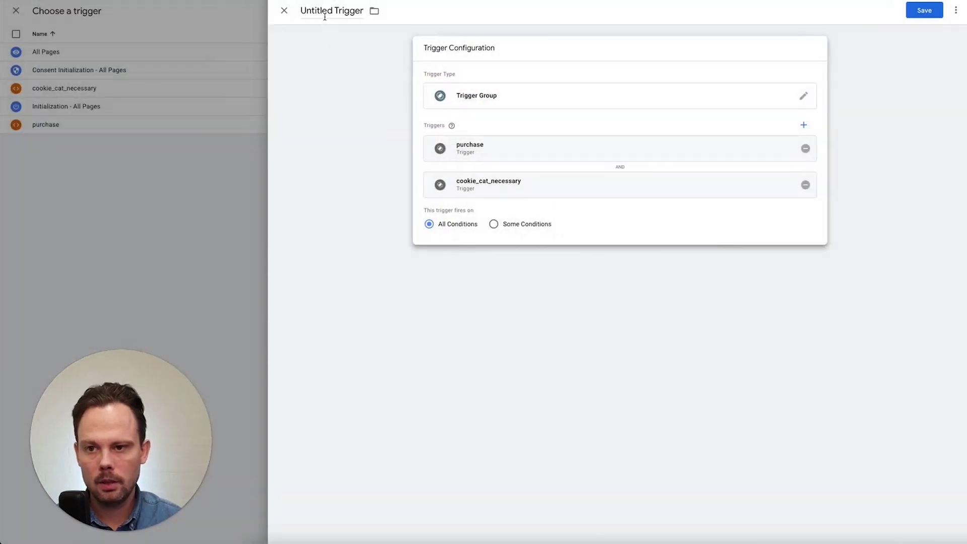
Name the trigger group purchase + consent, and save both the trigger and the Linkedin purchase tag.
click(325, 17)
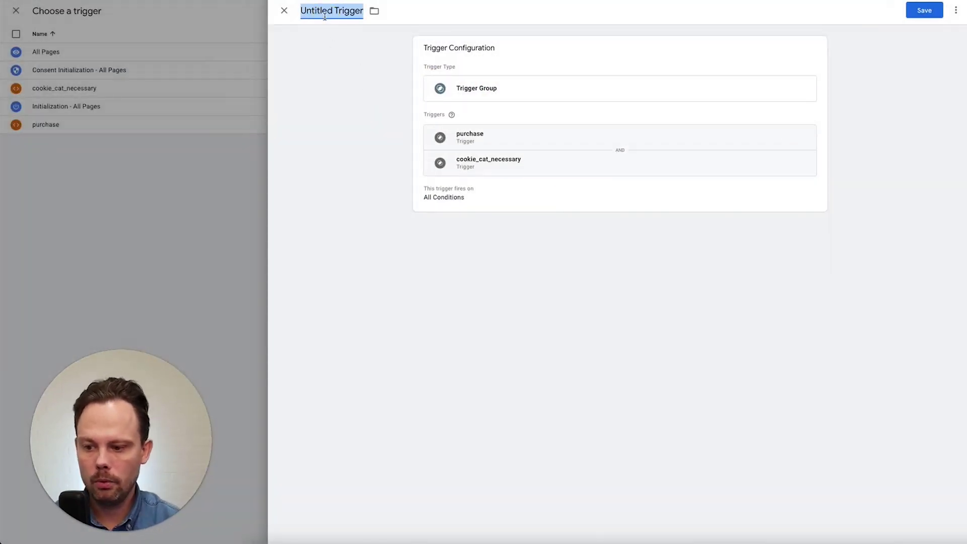
text(purchase + consent)
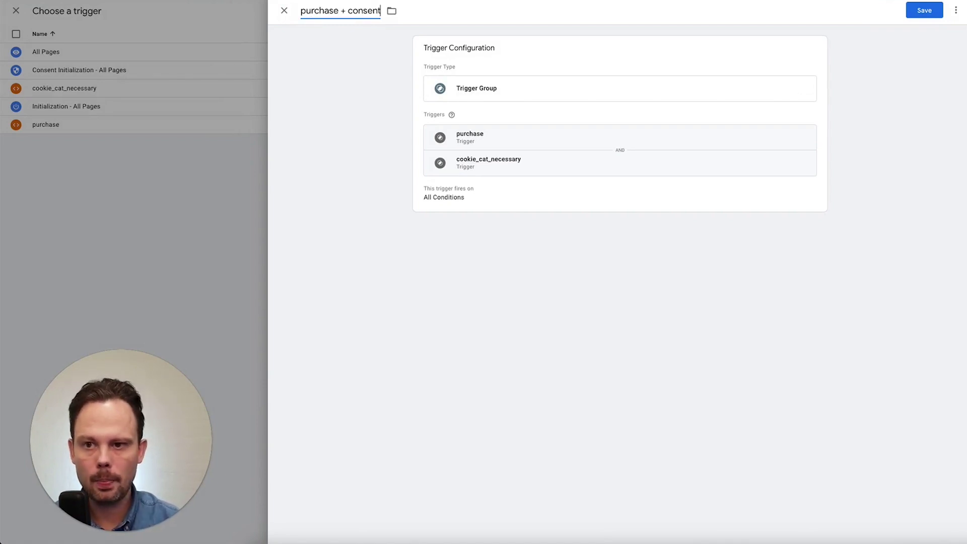
click(916, 10)
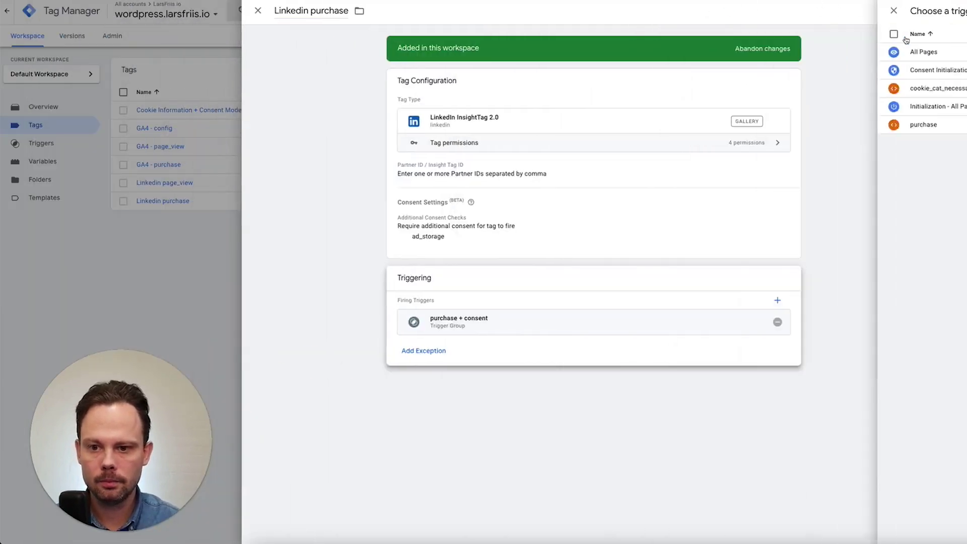
click(924, 10)
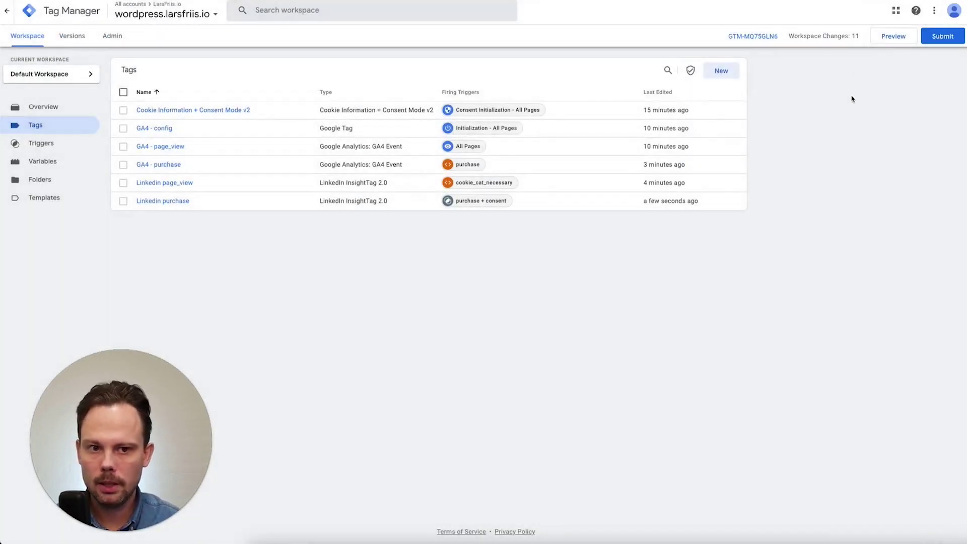
Preview the container on the purchase page and inspect the Trigger Group event's tags and consent state.
click(894, 40)
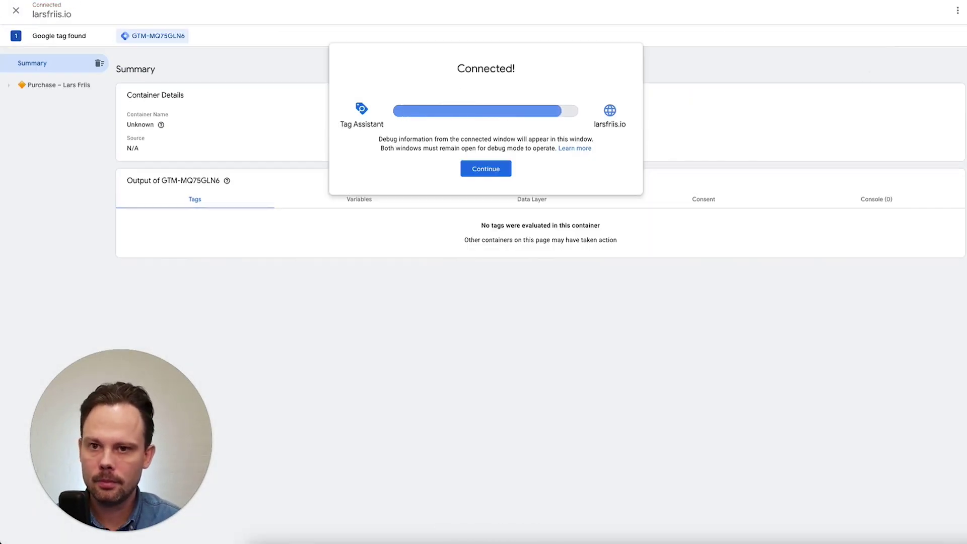
click(486, 167)
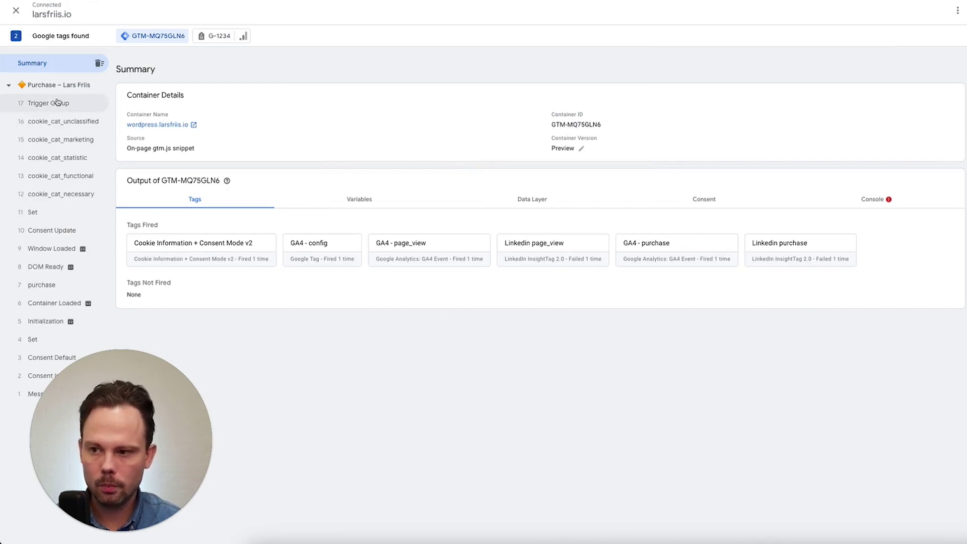
mouse_move(92, 84)
mouse_down()
mouse_move(10, 115)
mouse_move(101, 95)
mouse_move(89, 83)
mouse_up()
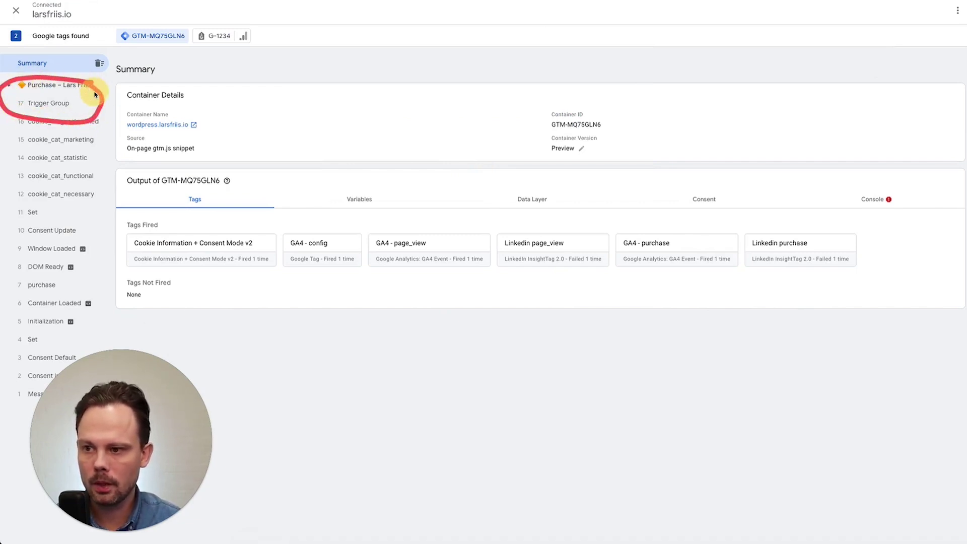
click(56, 104)
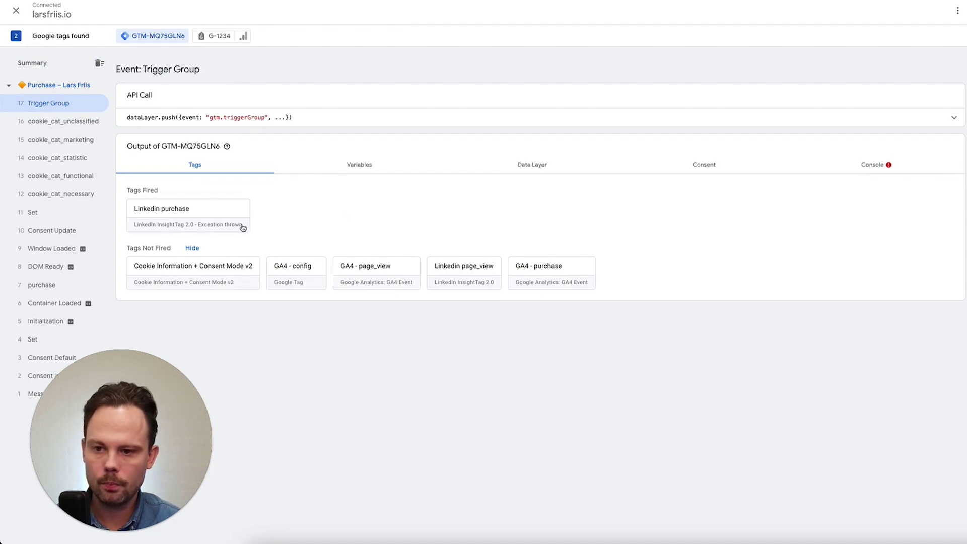
click(704, 166)
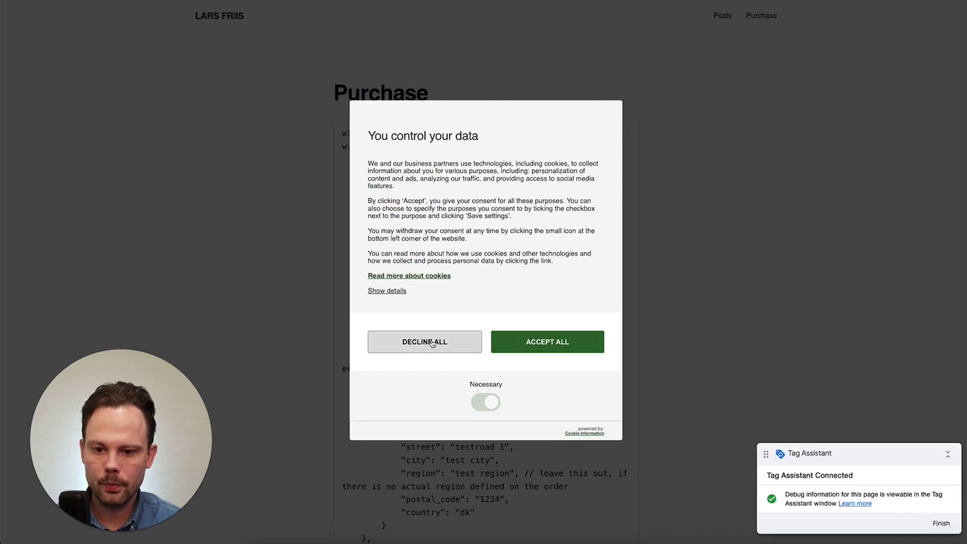
Decline all cookies in the purchase page's banner and review the newest Trigger Group event's consent state and tags in Tag Assistant.
click(431, 343)
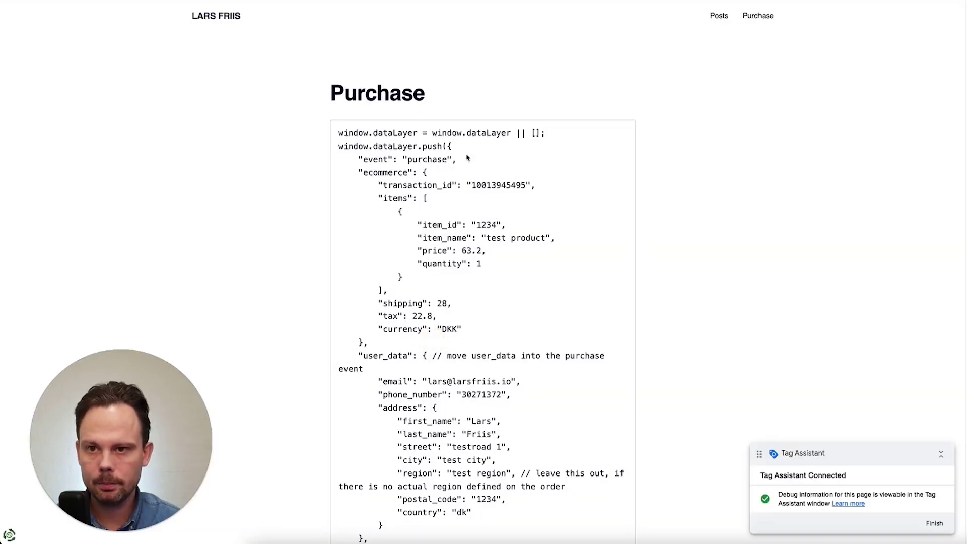
key(ctrl+shift+Tab)
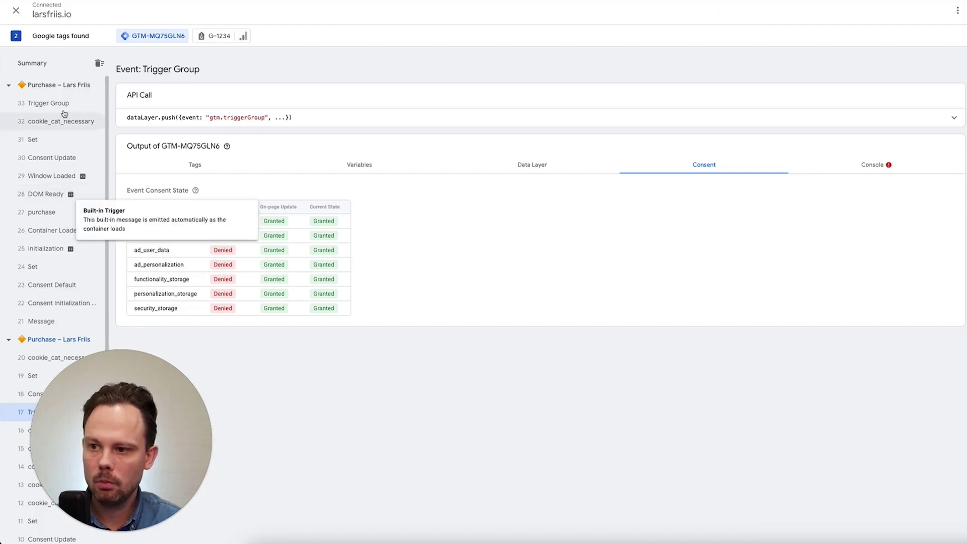
click(46, 103)
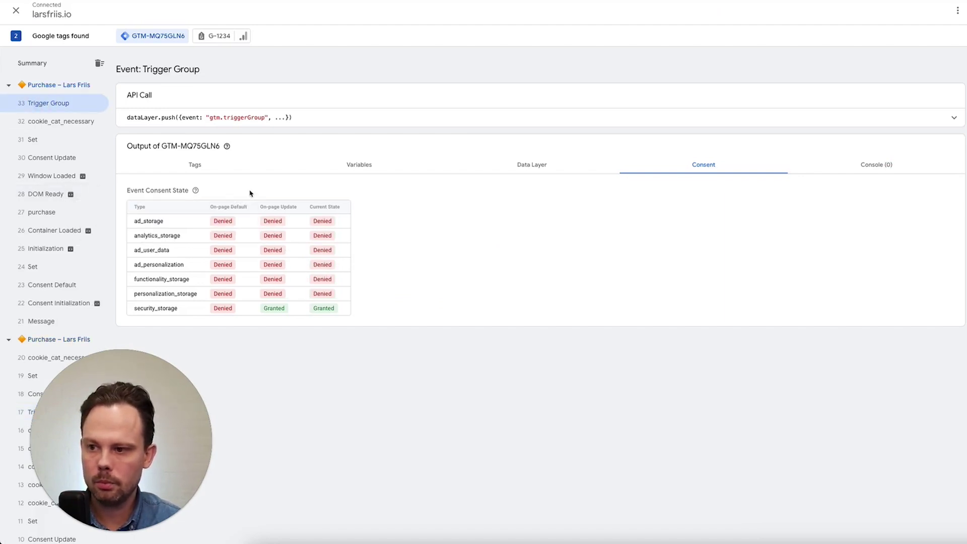
click(200, 173)
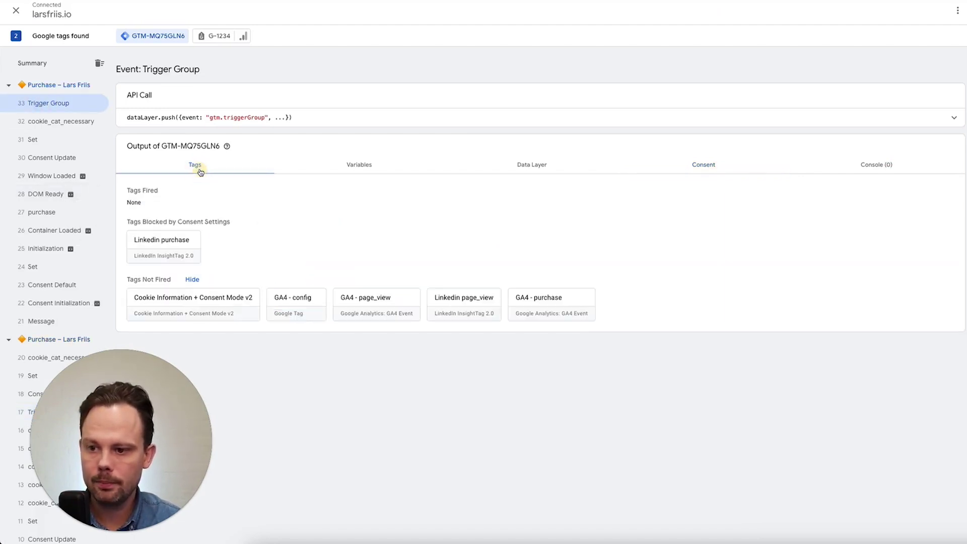
Inspect the Linkedin purchase tag's firing trigger and required additional consent in the newest Trigger Group event.
click(172, 256)
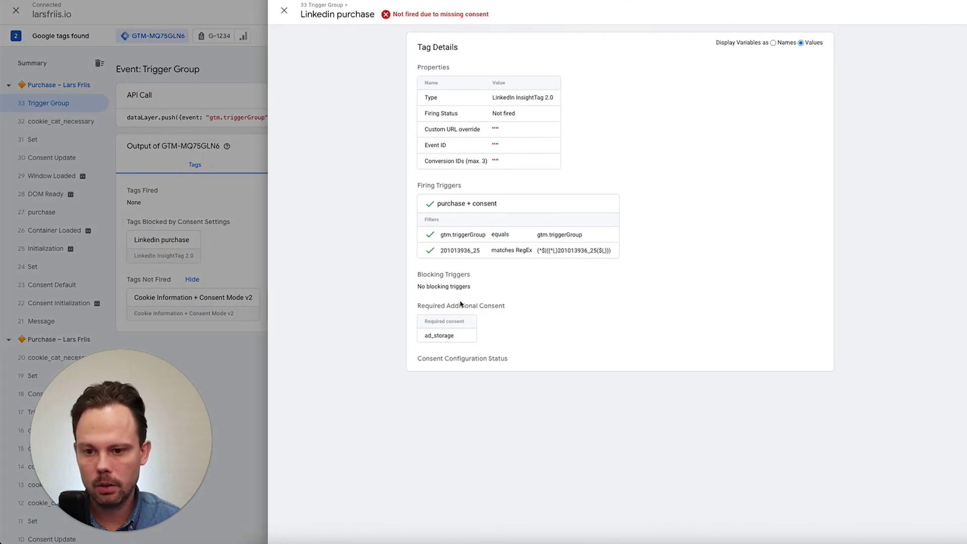
double_click(426, 336)
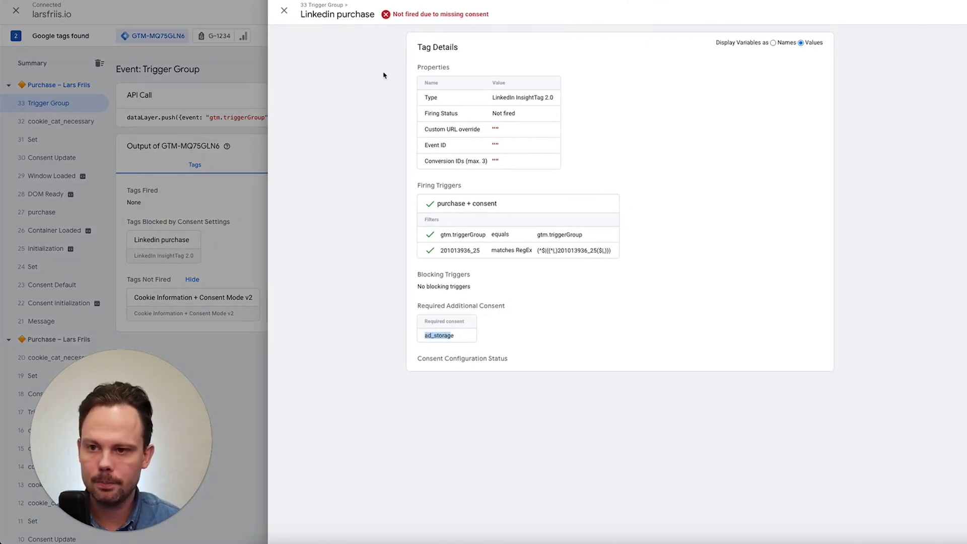
click(284, 12)
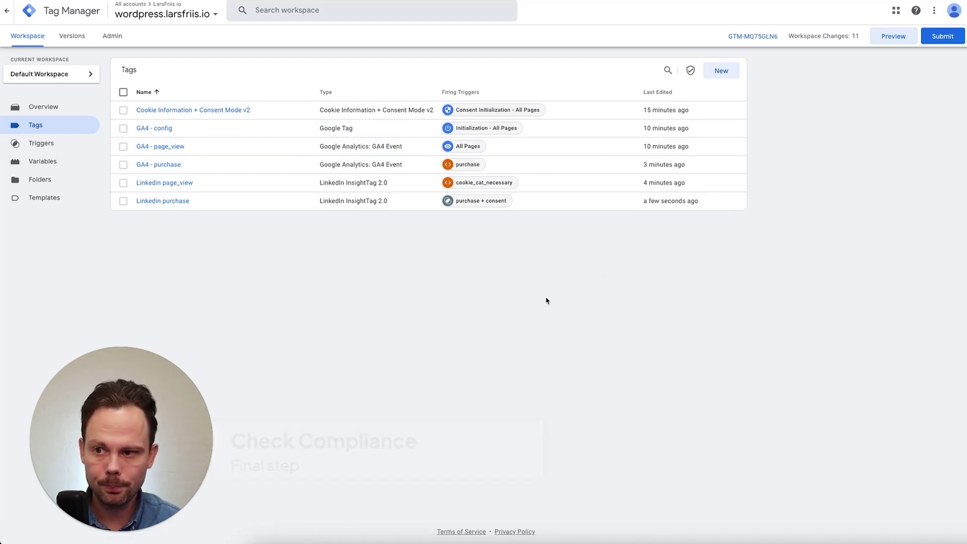
Open the container settings in Tag Manager and verify whether the consent overview is enabled.
click(117, 43)
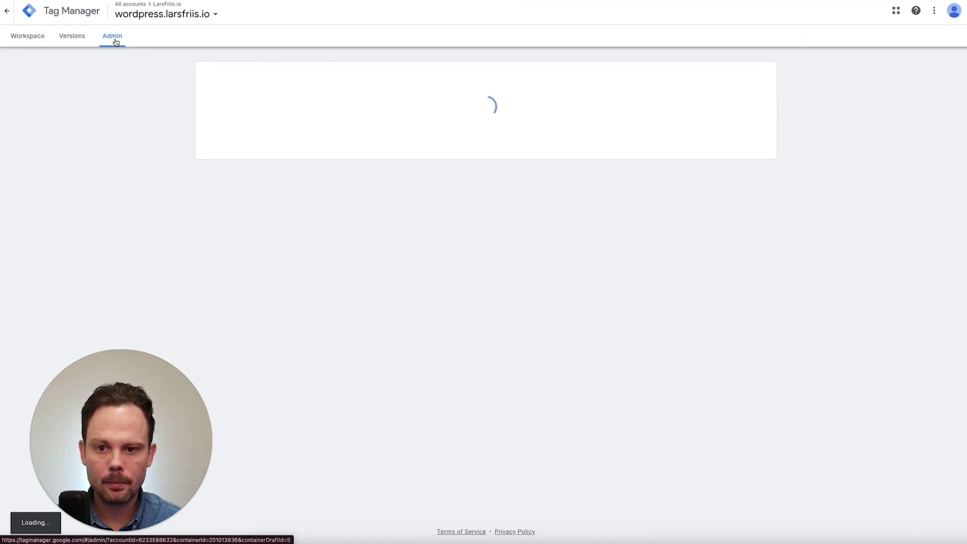
click(557, 116)
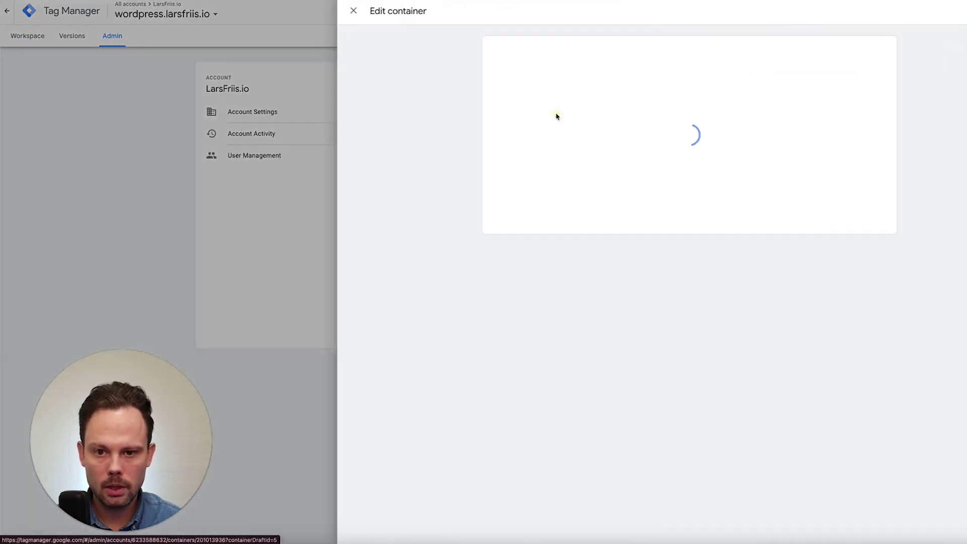
mouse_move(561, 190)
mouse_down()
mouse_move(406, 188)
mouse_move(518, 244)
mouse_move(560, 200)
mouse_up()
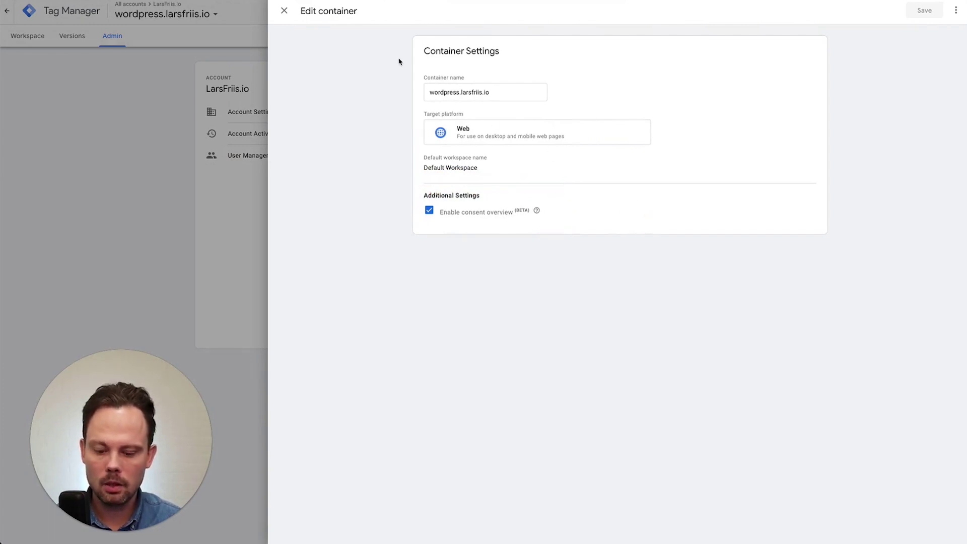
Leave the container settings, open the Consent Overview for the workspace's tags, and examine the tags' built-in and additional consent.
click(284, 11)
click(27, 36)
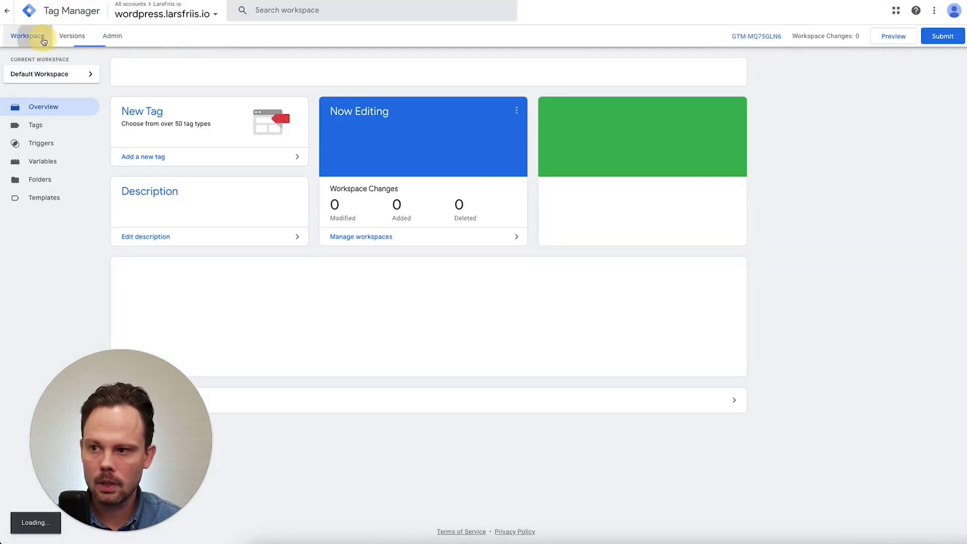
click(35, 125)
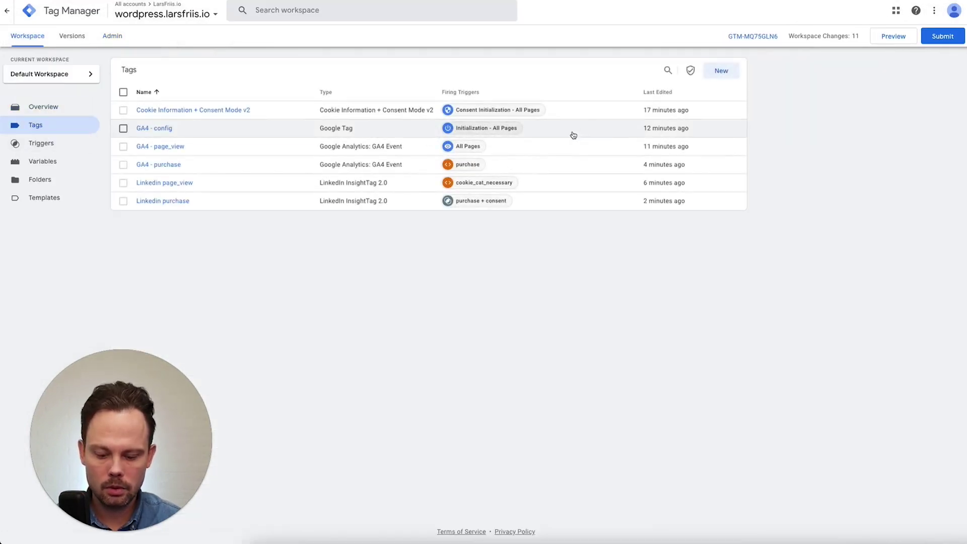
mouse_move(710, 49)
mouse_down()
mouse_move(670, 71)
mouse_move(718, 63)
mouse_move(715, 51)
mouse_up()
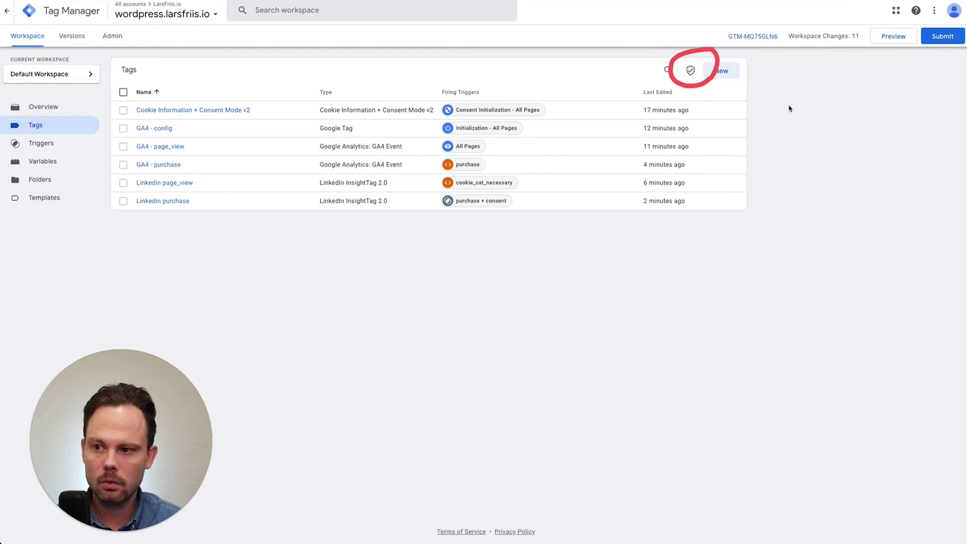
click(691, 71)
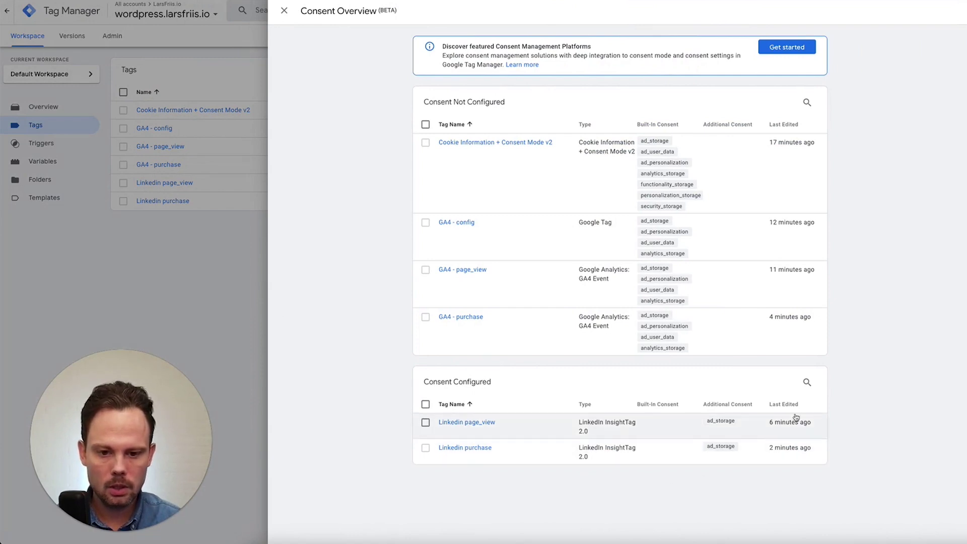
mouse_move(838, 369)
mouse_down()
mouse_move(452, 367)
mouse_move(388, 432)
mouse_move(745, 495)
mouse_move(875, 418)
mouse_move(858, 369)
mouse_move(832, 372)
mouse_up()
mouse_move(761, 398)
mouse_down()
mouse_move(754, 390)
mouse_move(684, 401)
mouse_move(729, 462)
mouse_move(764, 397)
mouse_up()
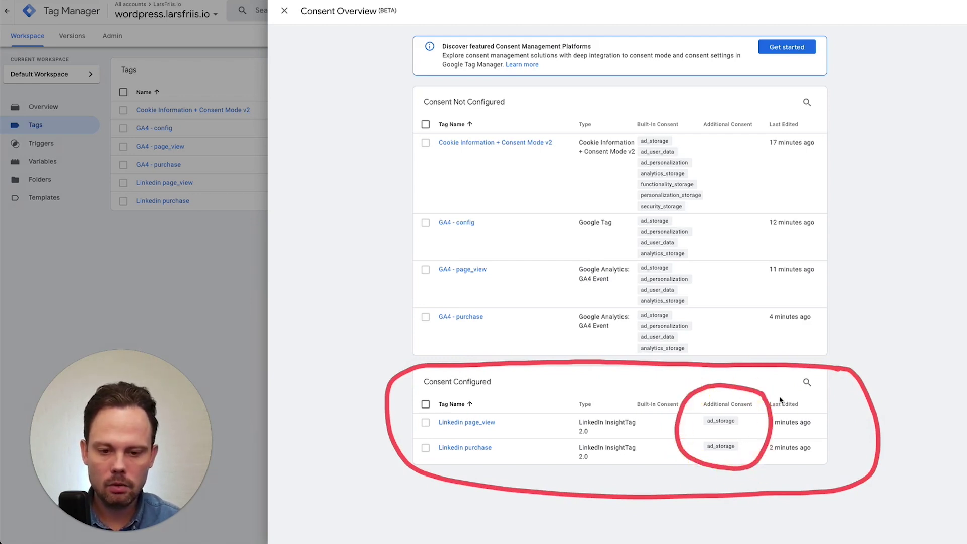
key(Escape)
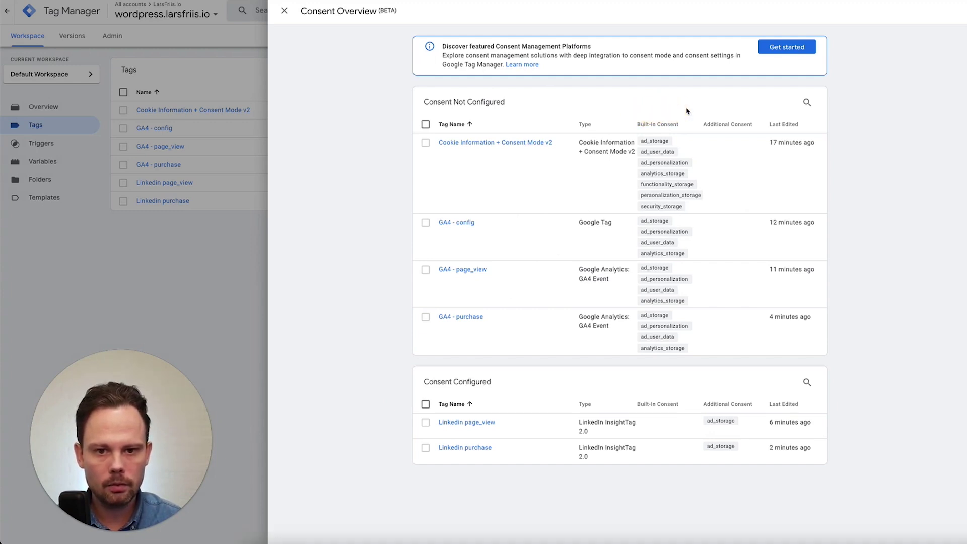
mouse_move(687, 108)
mouse_down()
mouse_move(642, 108)
mouse_move(639, 138)
mouse_move(687, 126)
mouse_move(679, 111)
mouse_up()
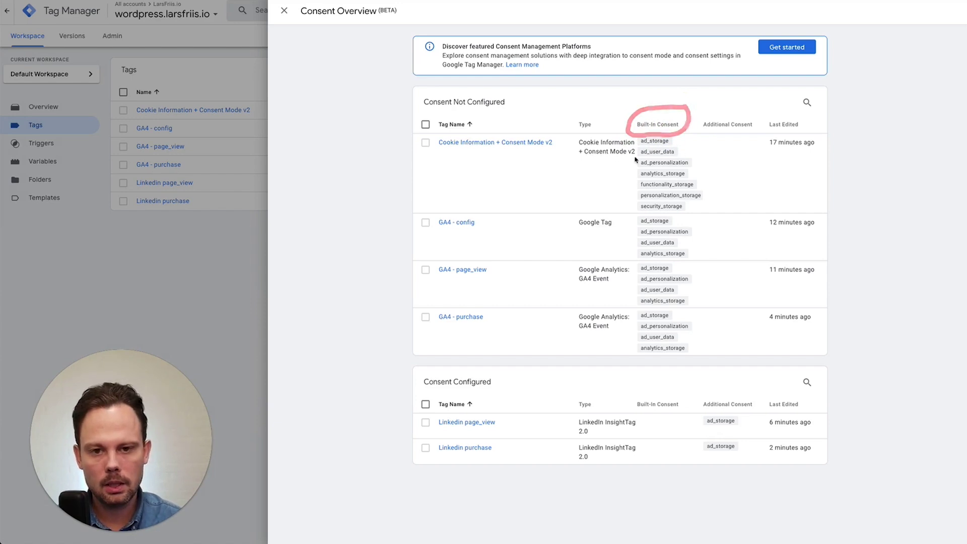
Set all tags under Consent Not Configured to "No additional consent required" and save the consent settings.
click(424, 124)
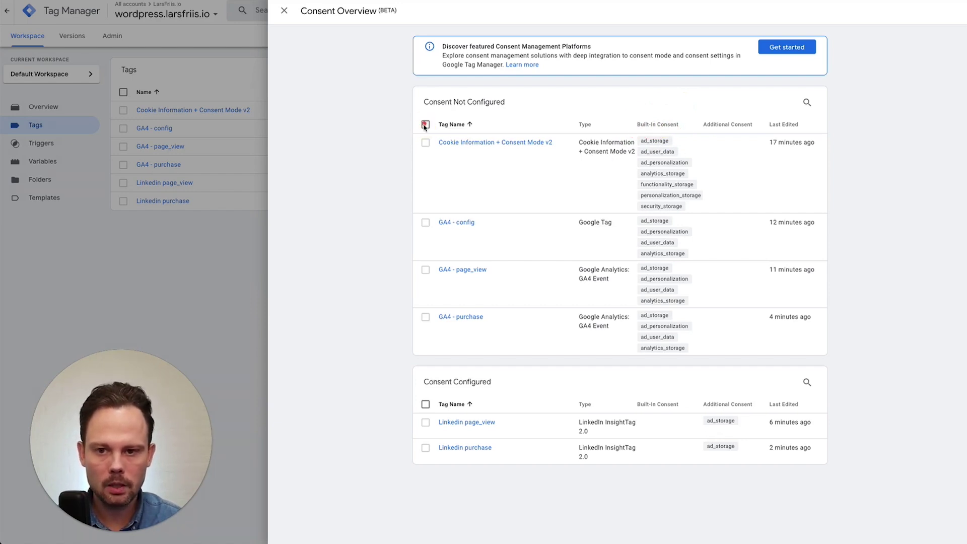
click(425, 125)
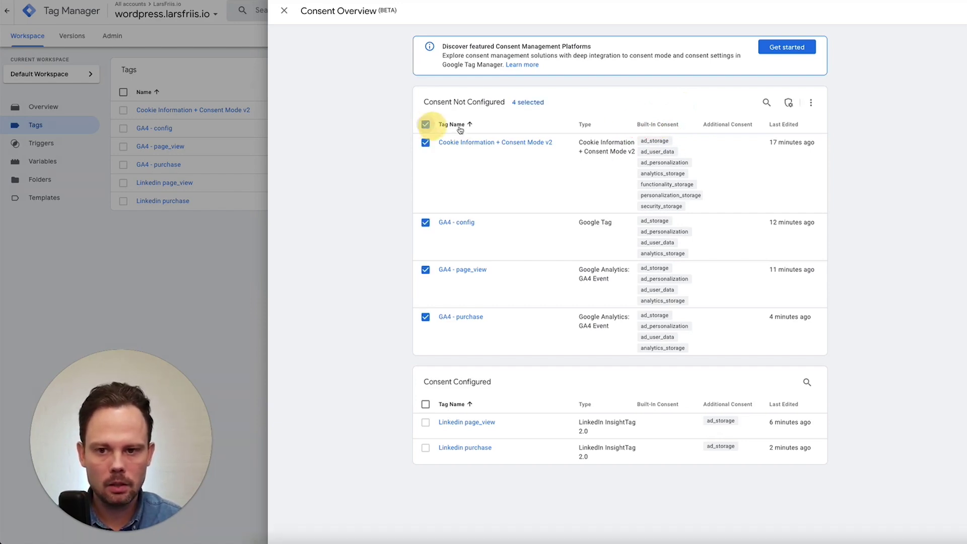
click(788, 103)
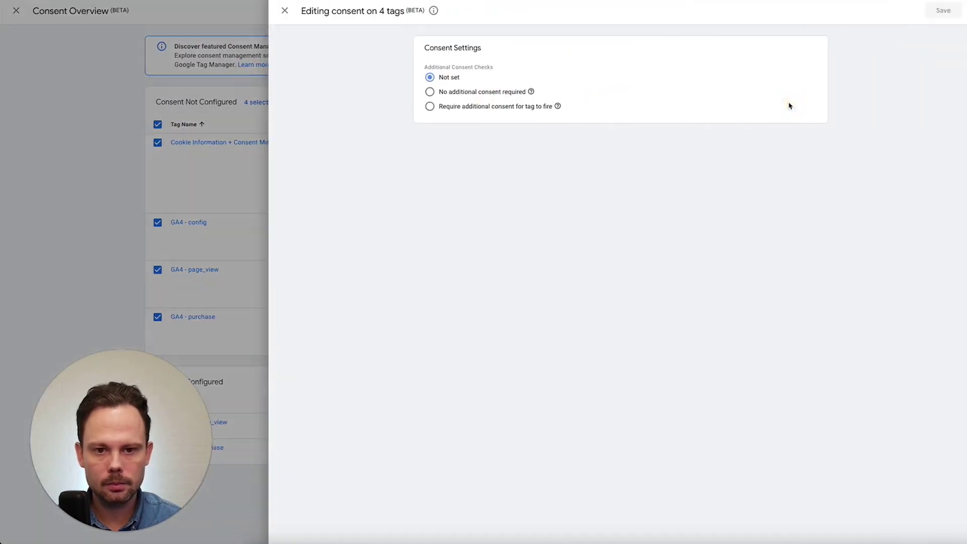
click(436, 94)
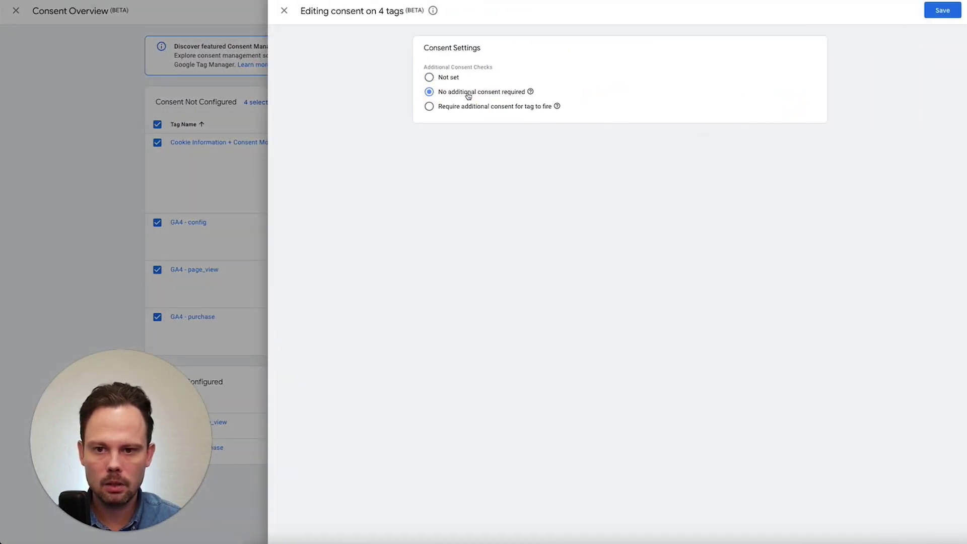
click(941, 11)
click(586, 117)
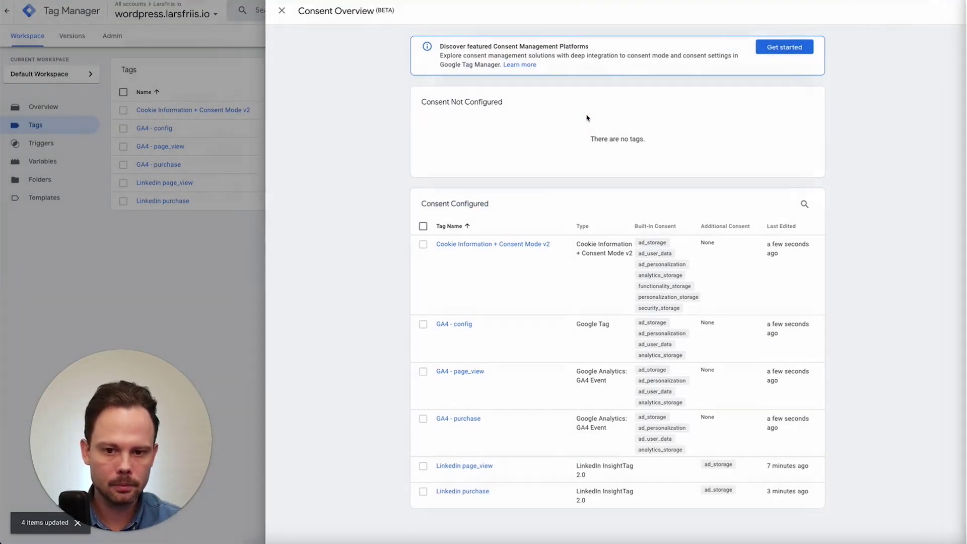